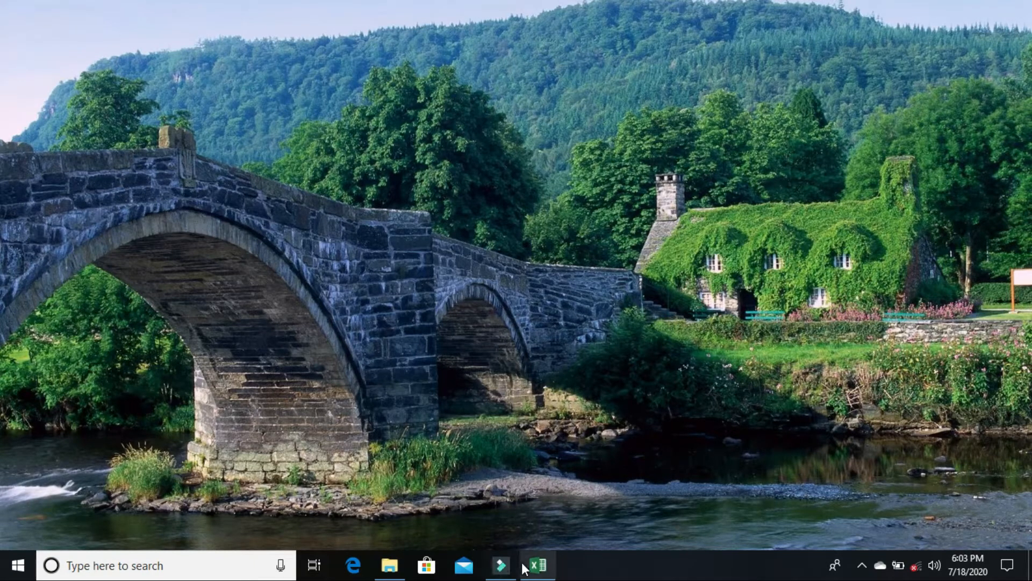
- Switch to the 3d-reference workbook in Excel
{"action": "mouse_move", "coordinate": [531, 571]}
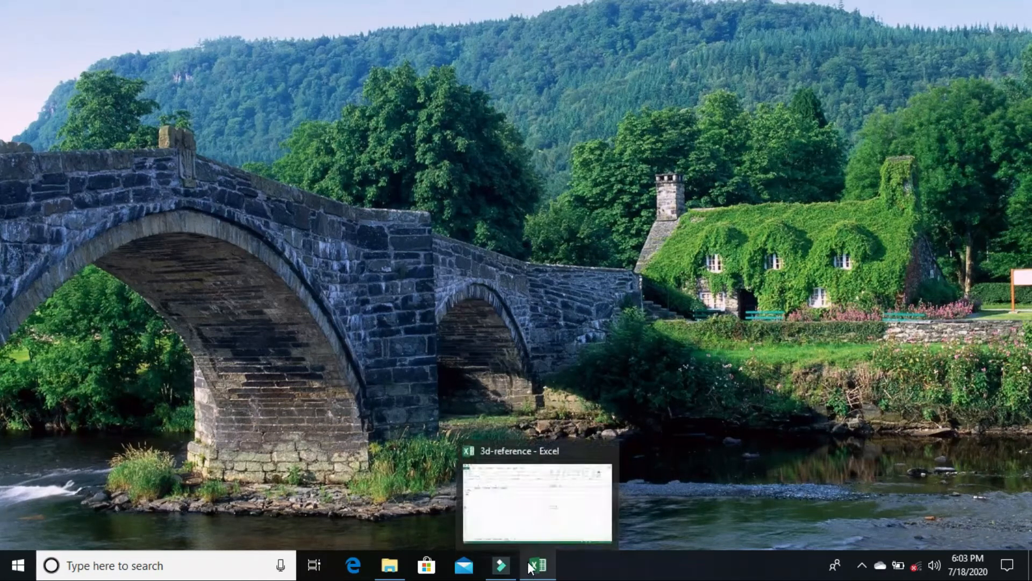
{"action": "left_click", "coordinate": [544, 528]}
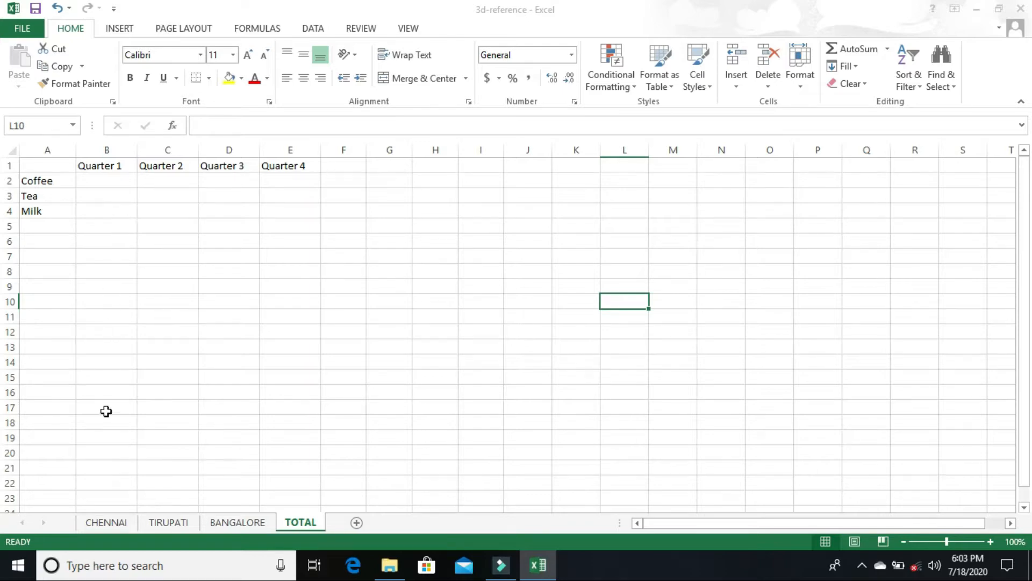
{"action": "double_click", "coordinate": [594, 12]}
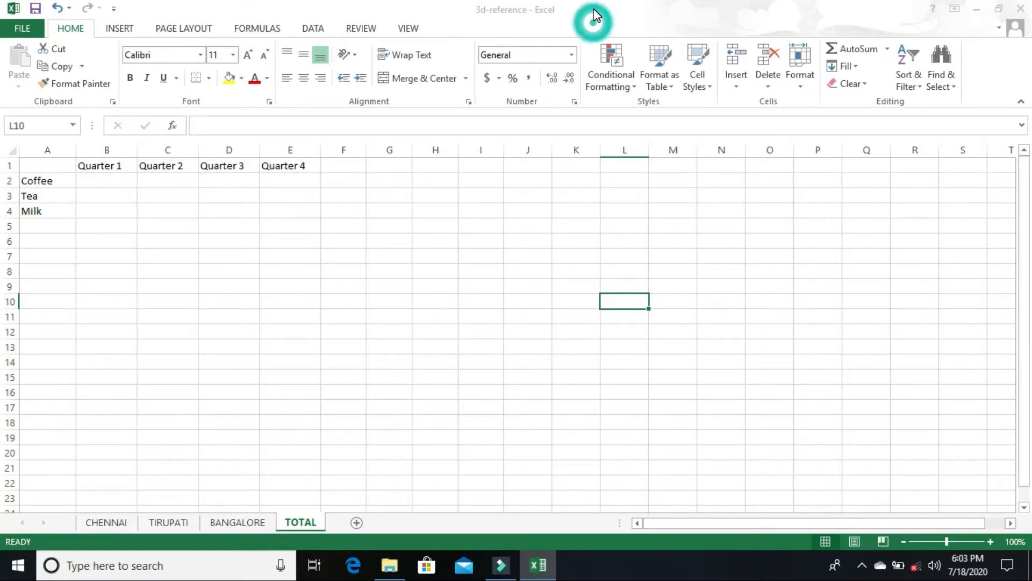
{"action": "left_click", "coordinate": [703, 167]}
{"action": "double_click", "coordinate": [703, 167]}
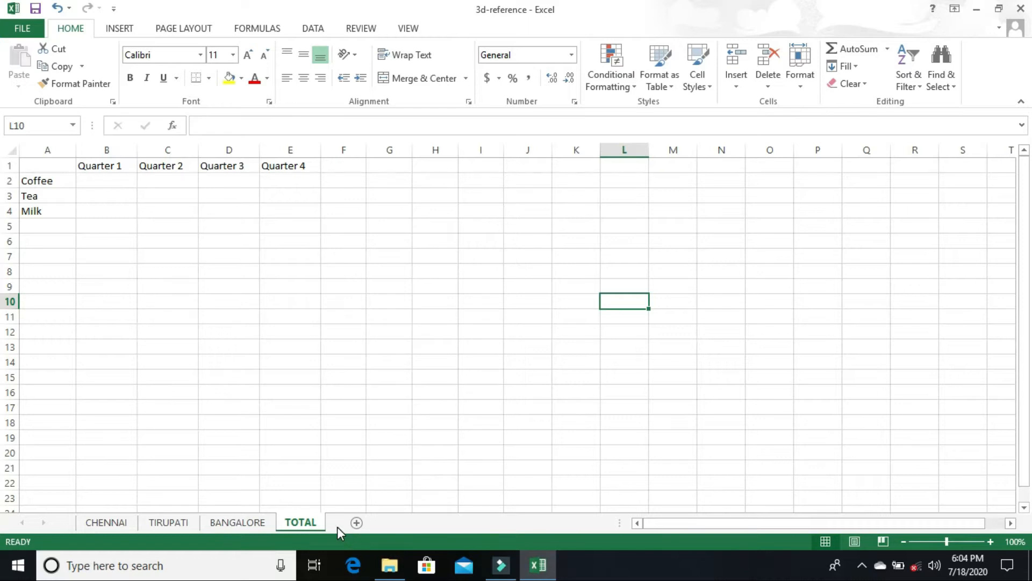
- Insert a new worksheet before TOTAL and enter 25, 45 and 56 in cells D5, E5 and F5
{"action": "key", "text": "shift+F11"}
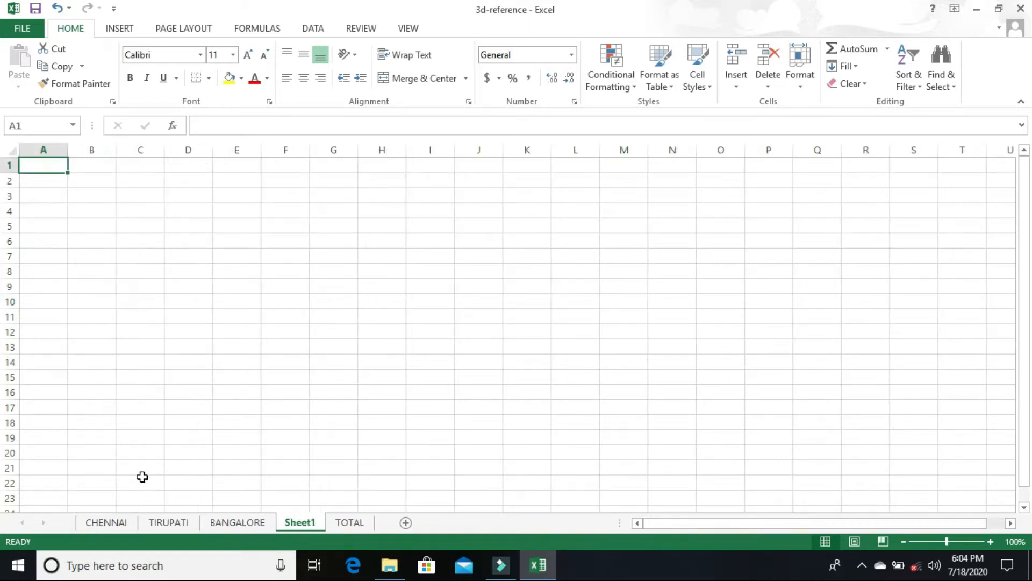
{"action": "left_click", "coordinate": [167, 226]}
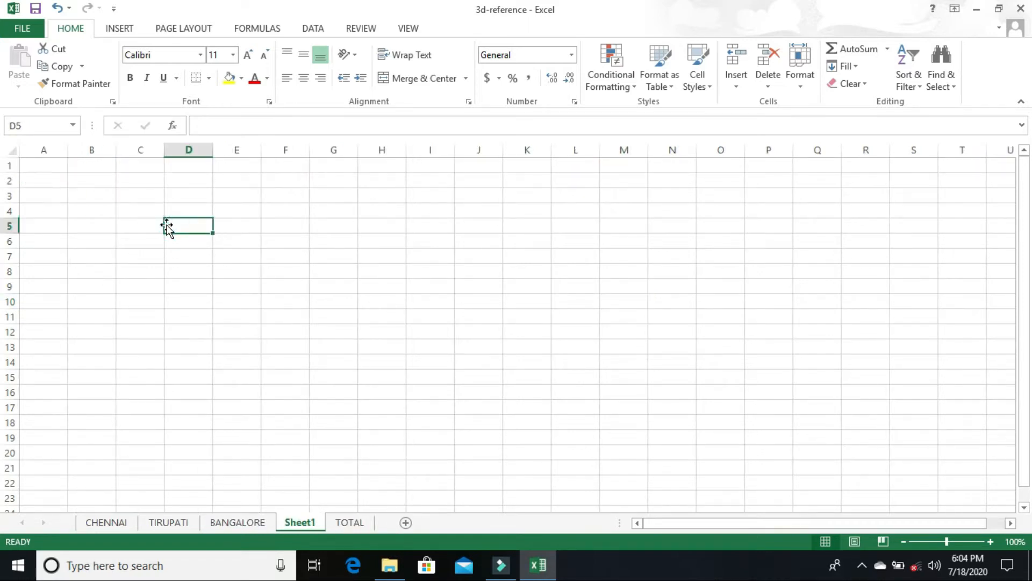
{"action": "type", "text": "25"}
{"action": "key", "text": "Tab"}
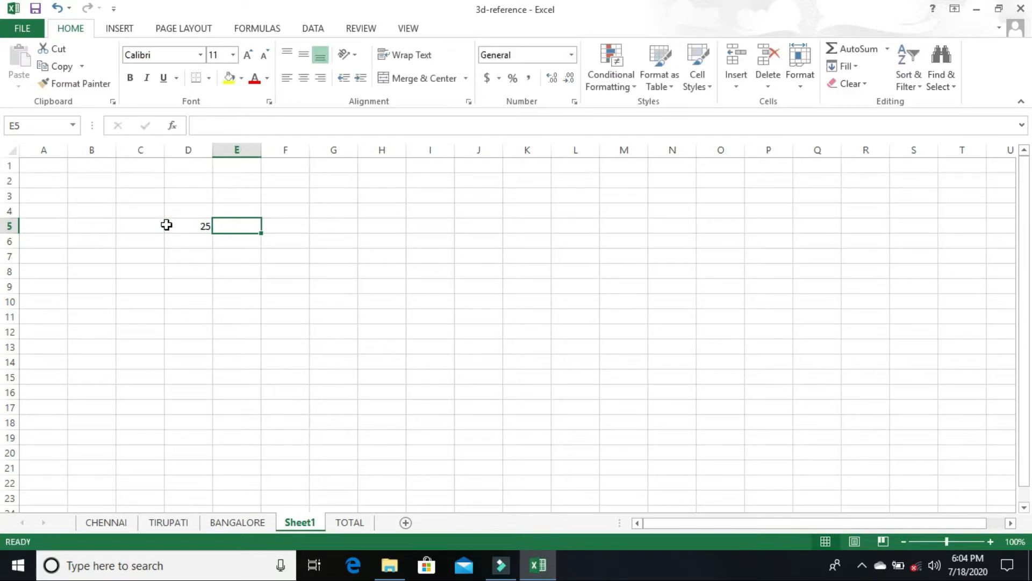
{"action": "type", "text": "45"}
{"action": "key", "text": "Tab"}
{"action": "type", "text": "5"}
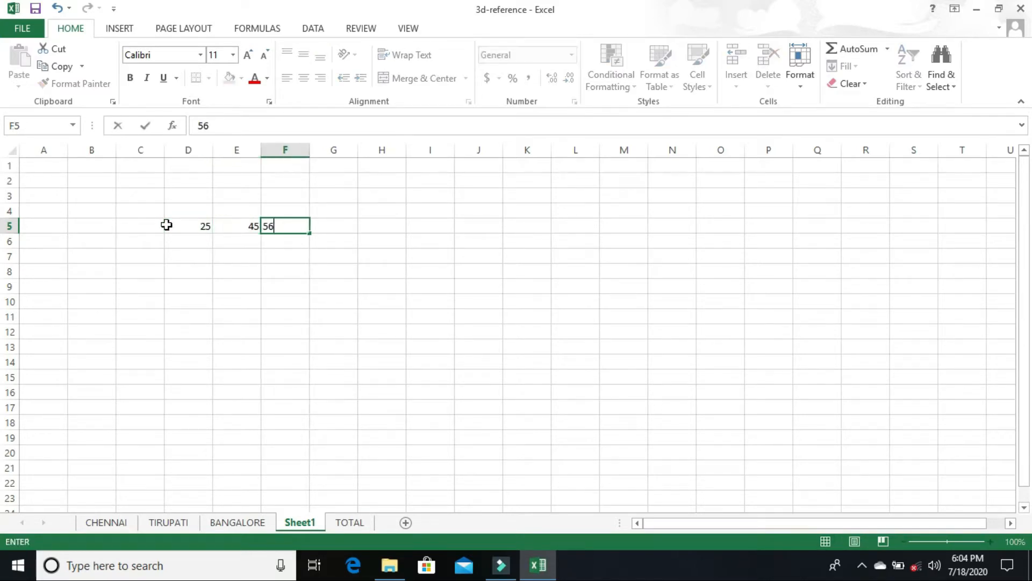
{"action": "key", "text": "Tab"}
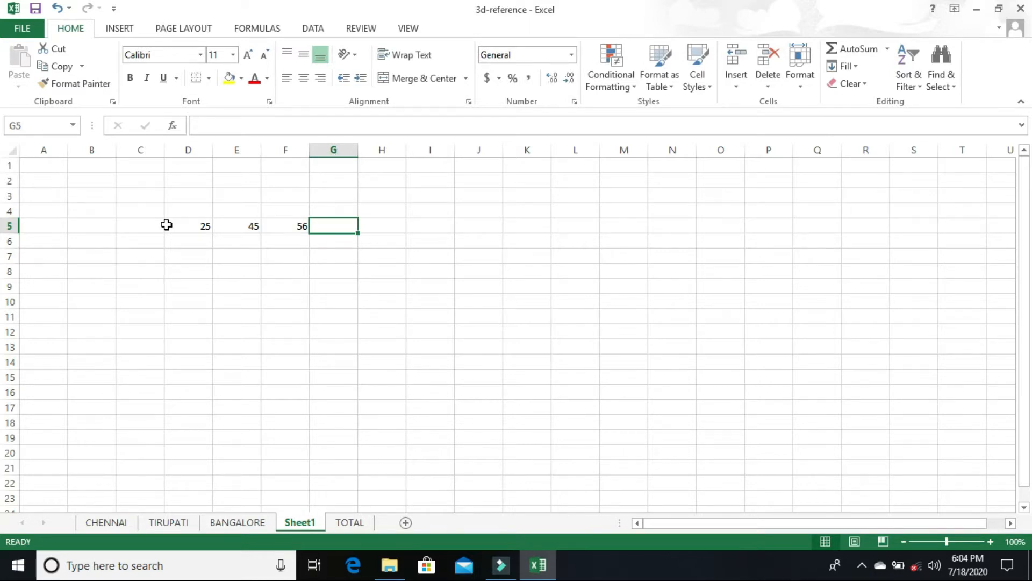
- Enter the formula =D5+E5+F5 in cell G5 using references to the three numbers
{"action": "type", "text": "="}
{"action": "key", "text": "Left"}
{"action": "key", "text": "Left"}
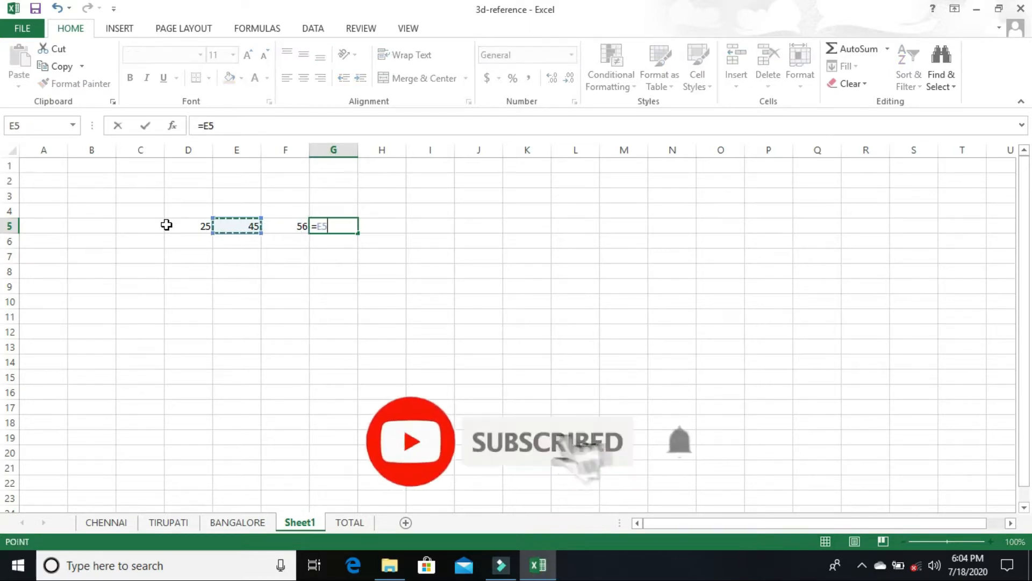
{"action": "key", "text": "Left"}
{"action": "type", "text": "+"}
{"action": "key", "text": "Left"}
{"action": "key", "text": "Left"}
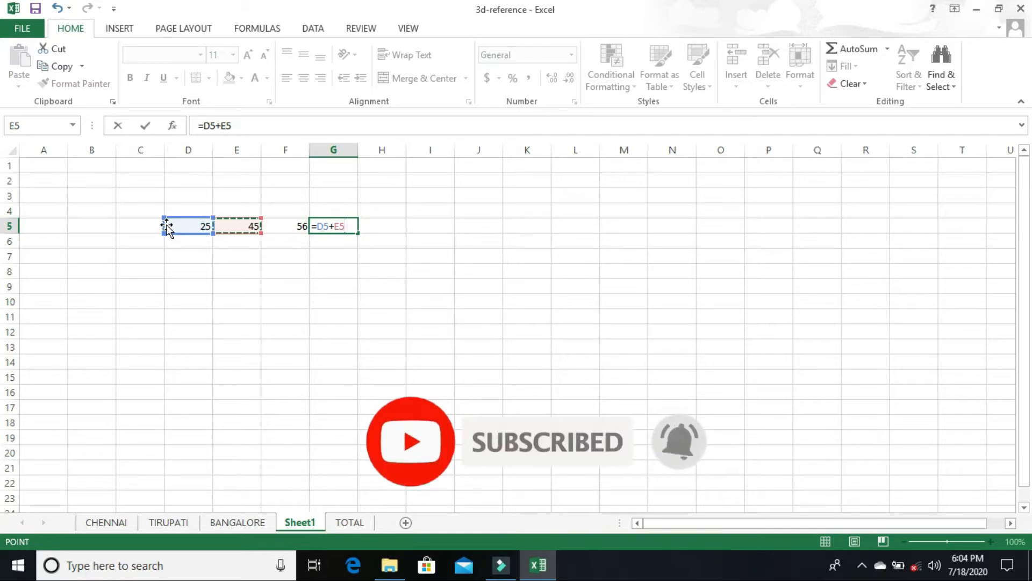
{"action": "type", "text": "+"}
{"action": "key", "text": "Left"}
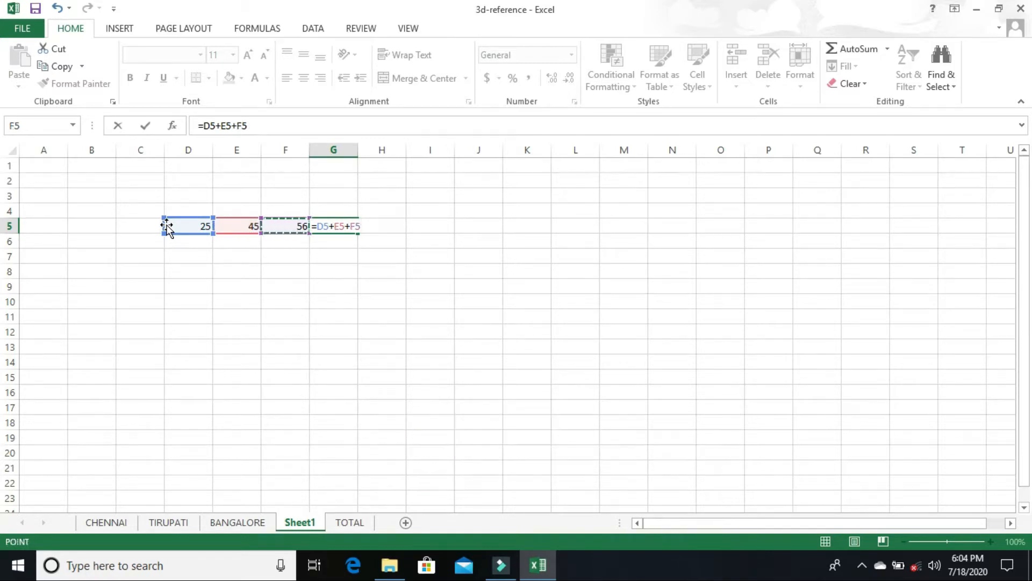
{"action": "key", "text": "Return"}
{"action": "key", "text": "Up"}
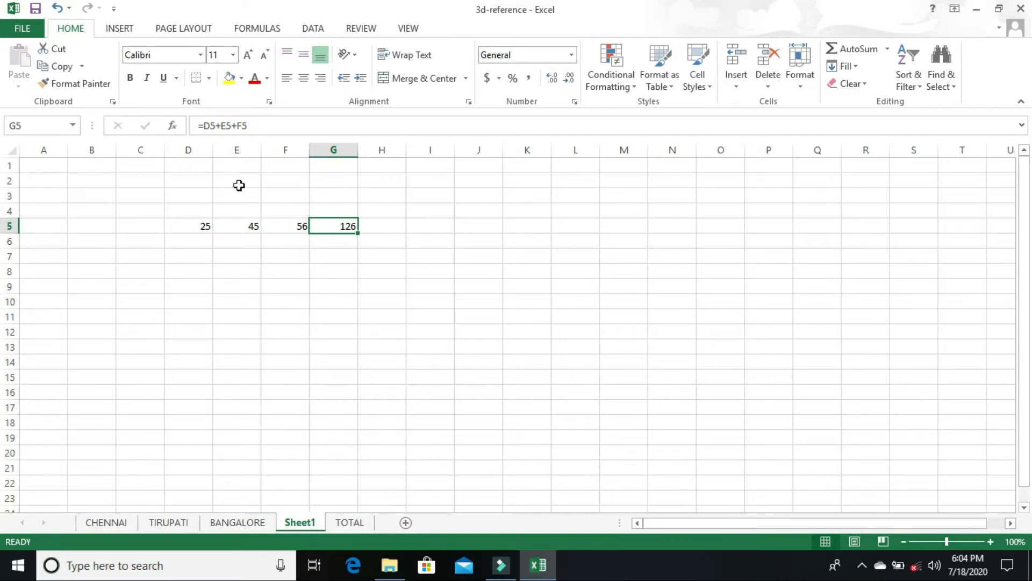
- Examine how column D and row 5 form the reference of cell D5
{"action": "left_click", "coordinate": [198, 149]}
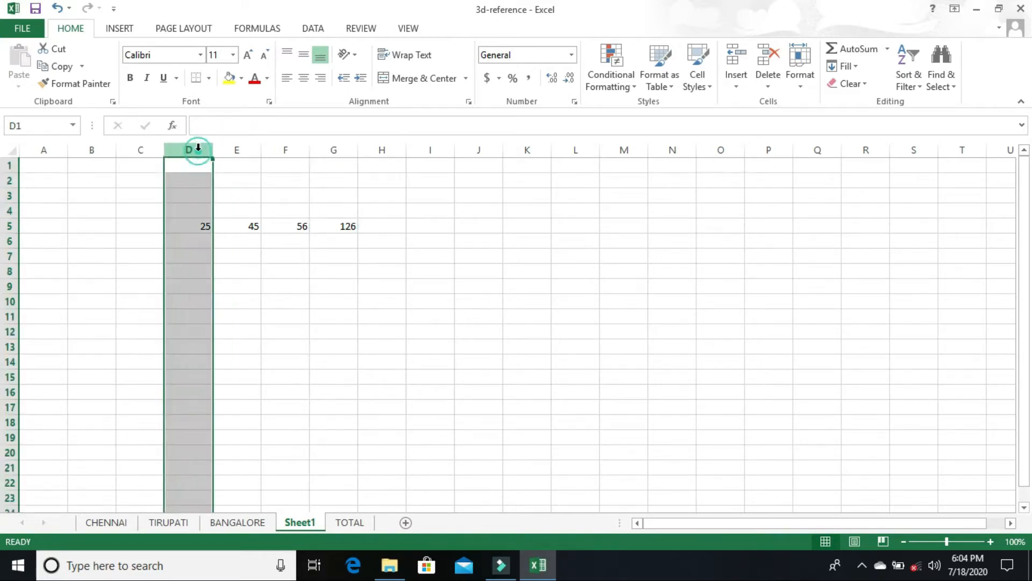
{"action": "left_click", "coordinate": [10, 226]}
{"action": "left_click", "coordinate": [189, 227]}
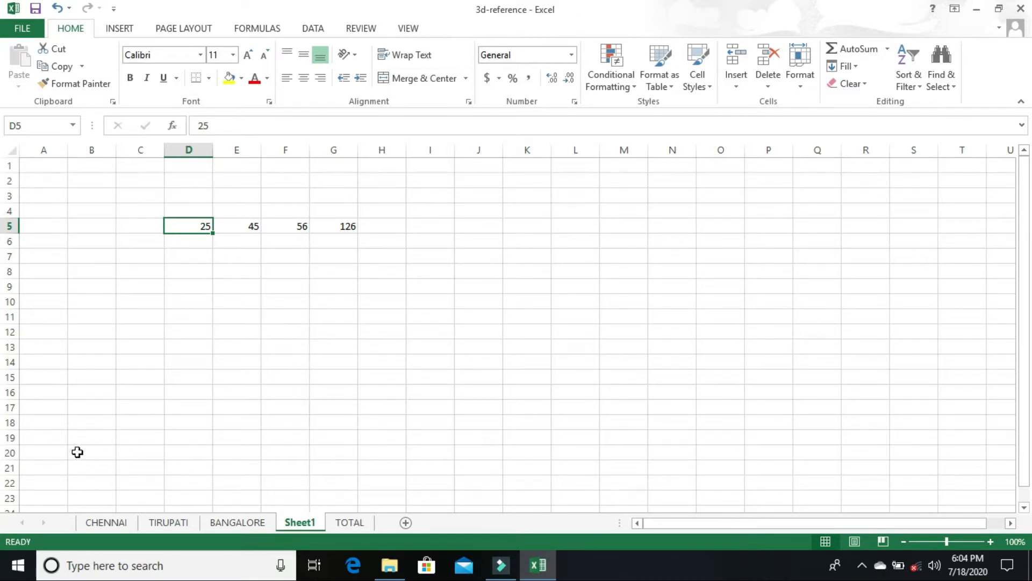
- Review the CHENNAI sheet's Coffee, Tea and Milk labels and its Quarter 1 to Quarter 4 columns
{"action": "left_click", "coordinate": [107, 522]}
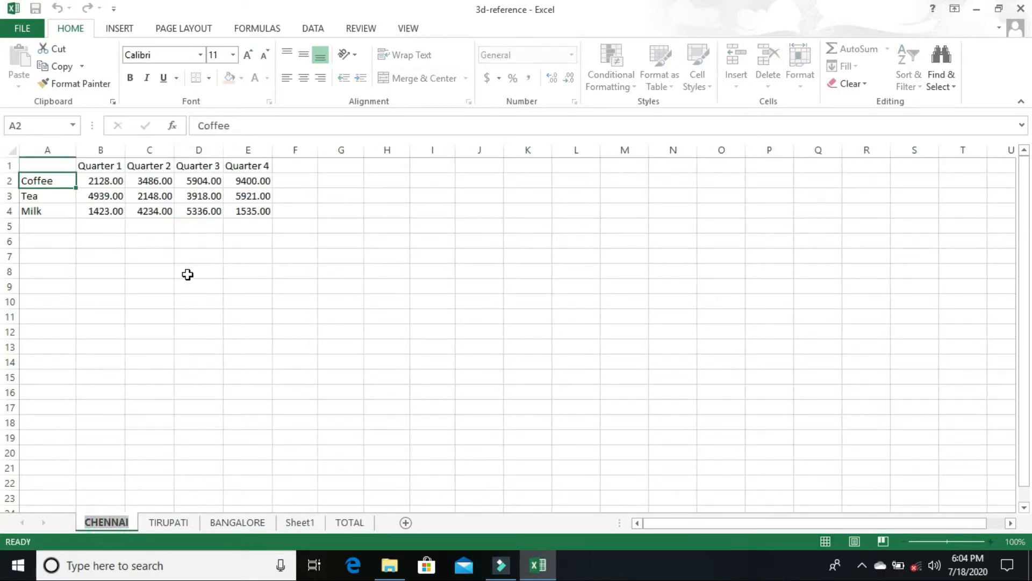
{"action": "left_click", "coordinate": [84, 269]}
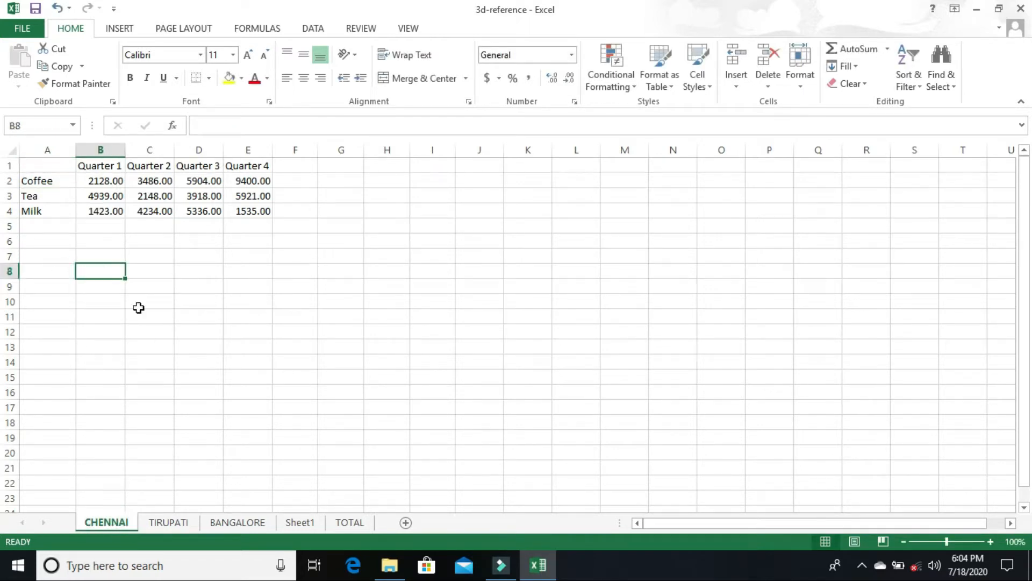
{"action": "left_click", "coordinate": [41, 179]}
{"action": "left_click", "coordinate": [38, 197]}
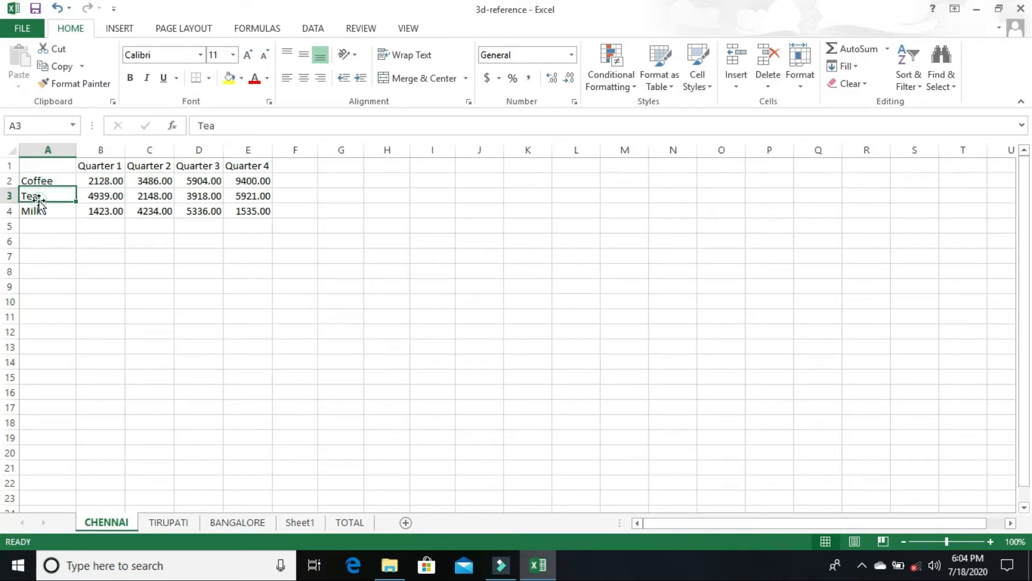
{"action": "left_click", "coordinate": [37, 211]}
{"action": "double_click", "coordinate": [36, 211]}
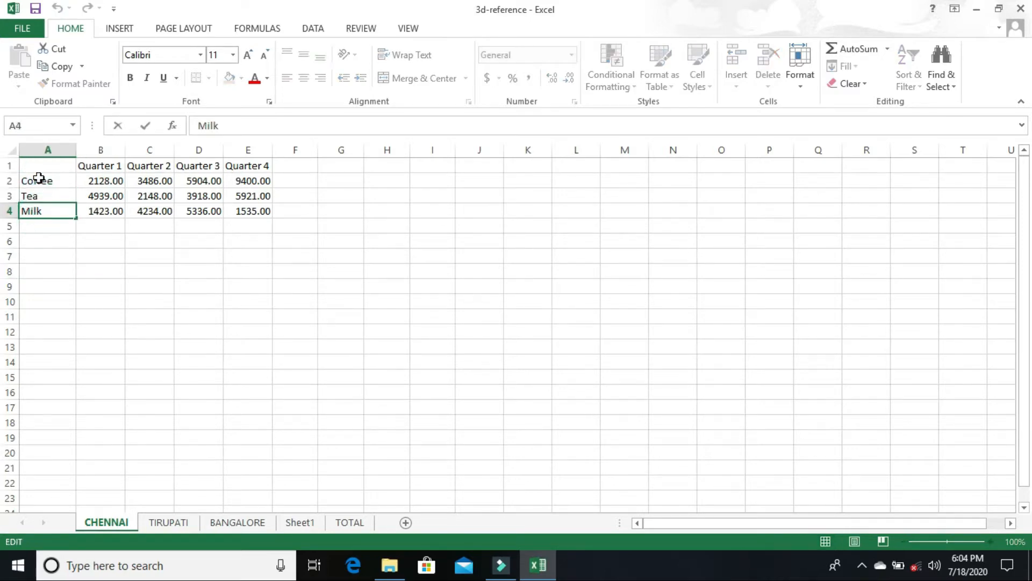
{"action": "left_click", "coordinate": [56, 257]}
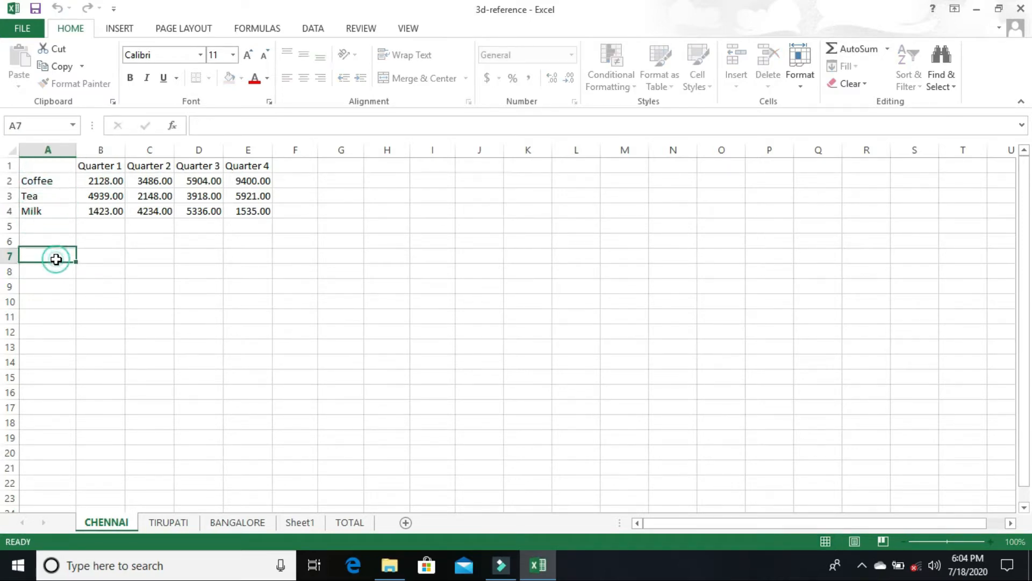
{"action": "left_click", "coordinate": [107, 150]}
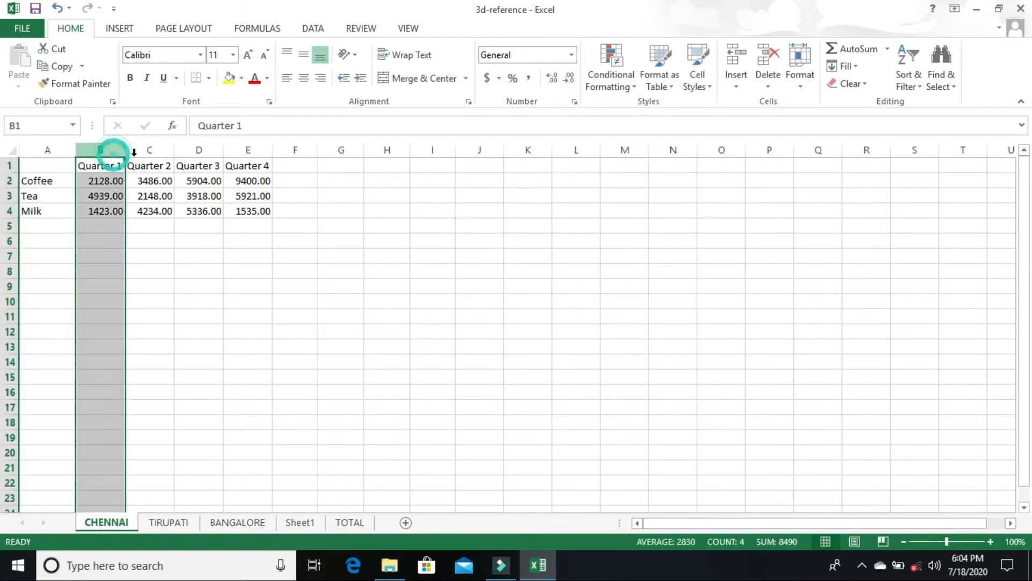
{"action": "left_click", "coordinate": [150, 151]}
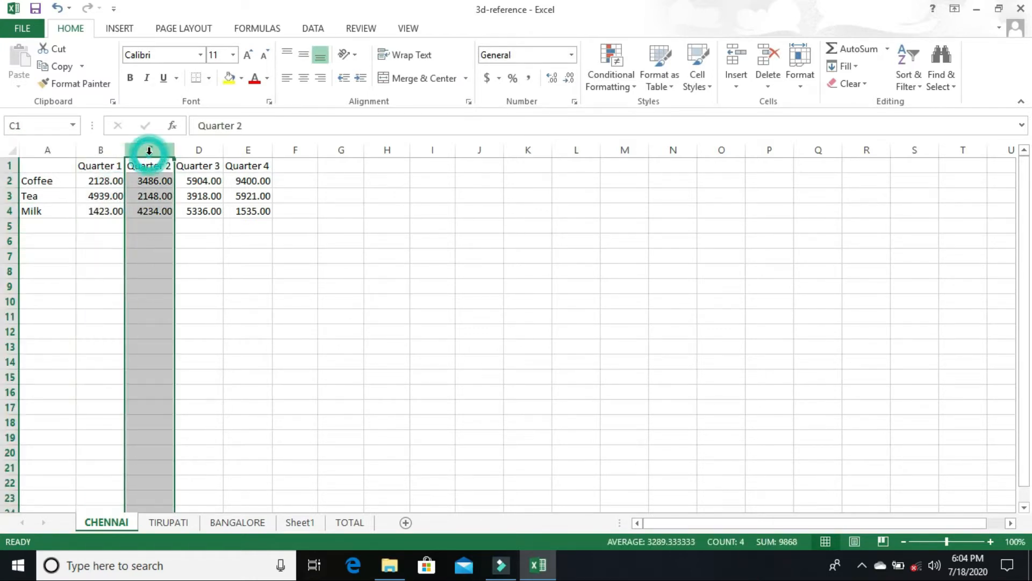
{"action": "left_click", "coordinate": [103, 151]}
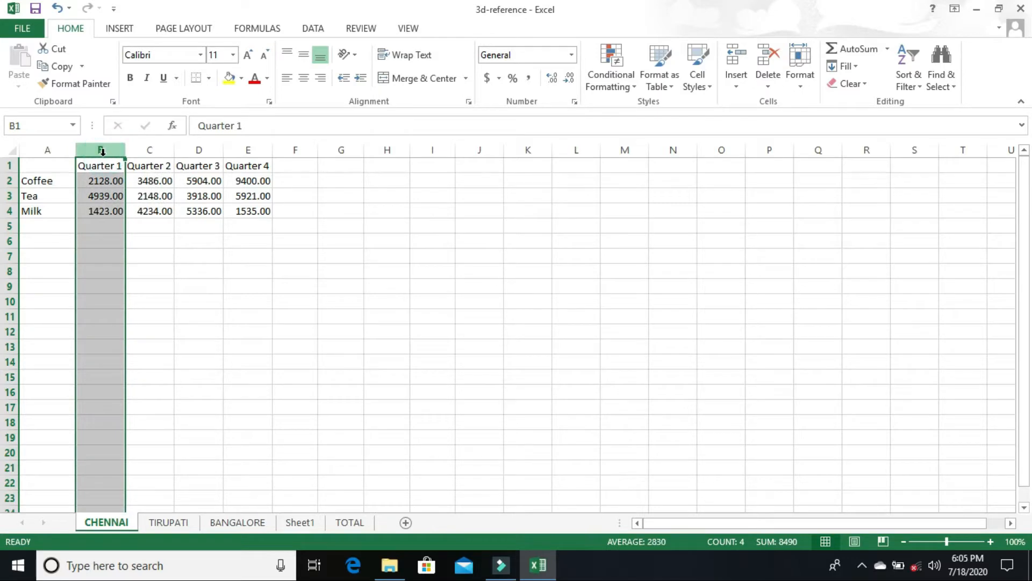
{"action": "left_click", "coordinate": [146, 151]}
{"action": "left_click", "coordinate": [189, 150]}
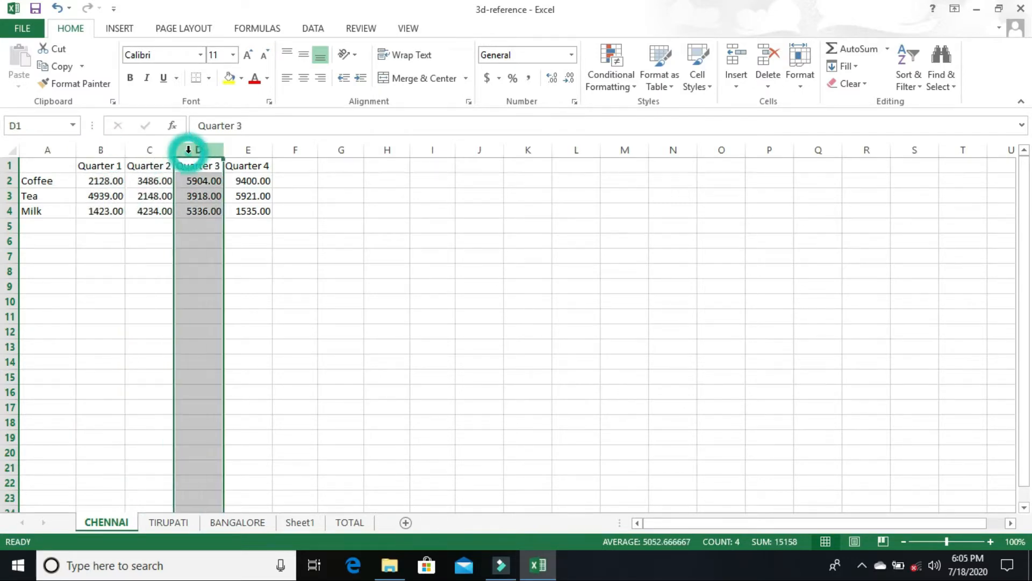
{"action": "left_click", "coordinate": [248, 150]}
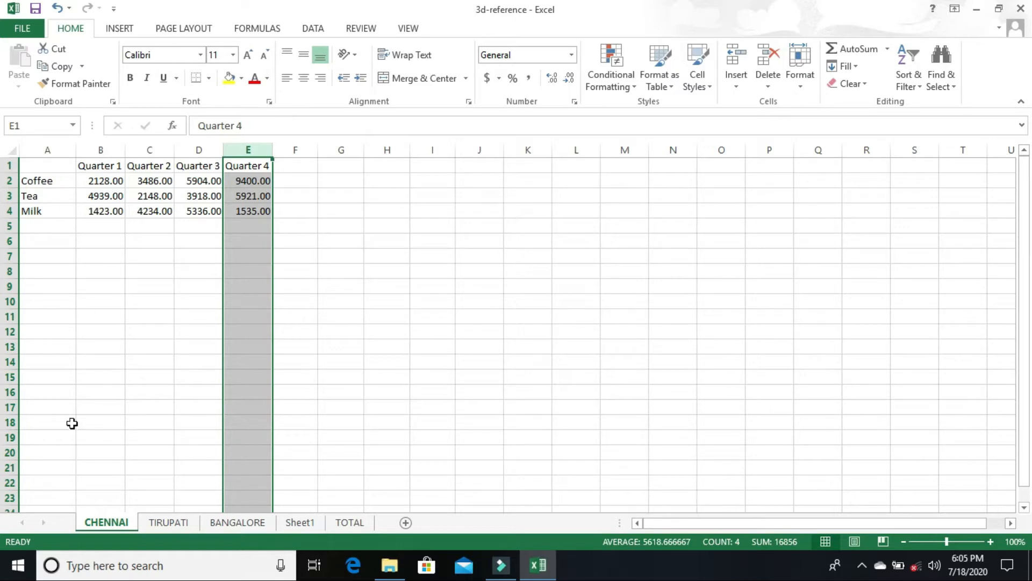
- Compare the position of Coffee's Quarter 1 cell B2 across the CHENNAI, TIRUPATI and BANGALORE sheets
{"action": "double_click", "coordinate": [106, 523]}
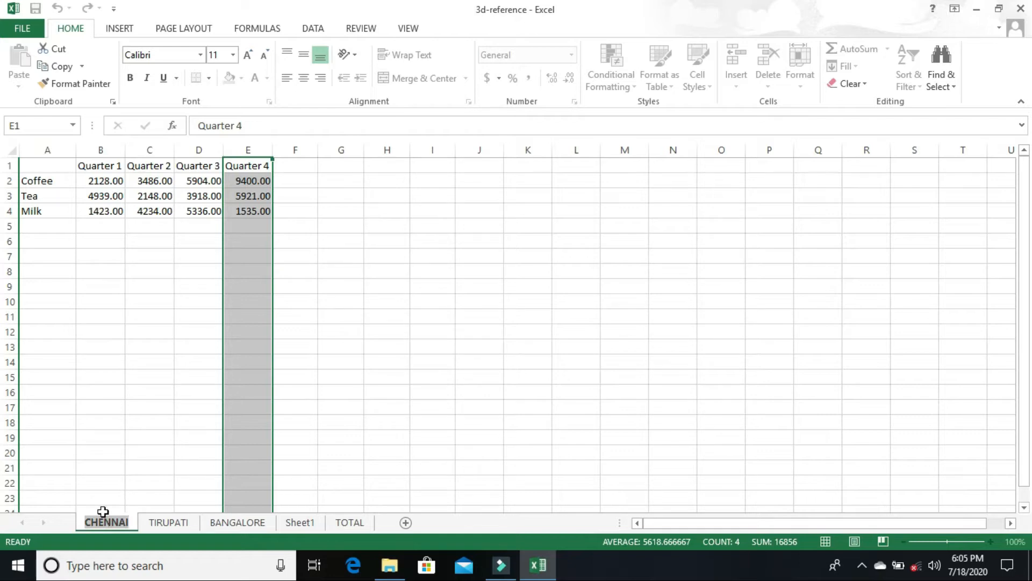
{"action": "left_click", "coordinate": [100, 301]}
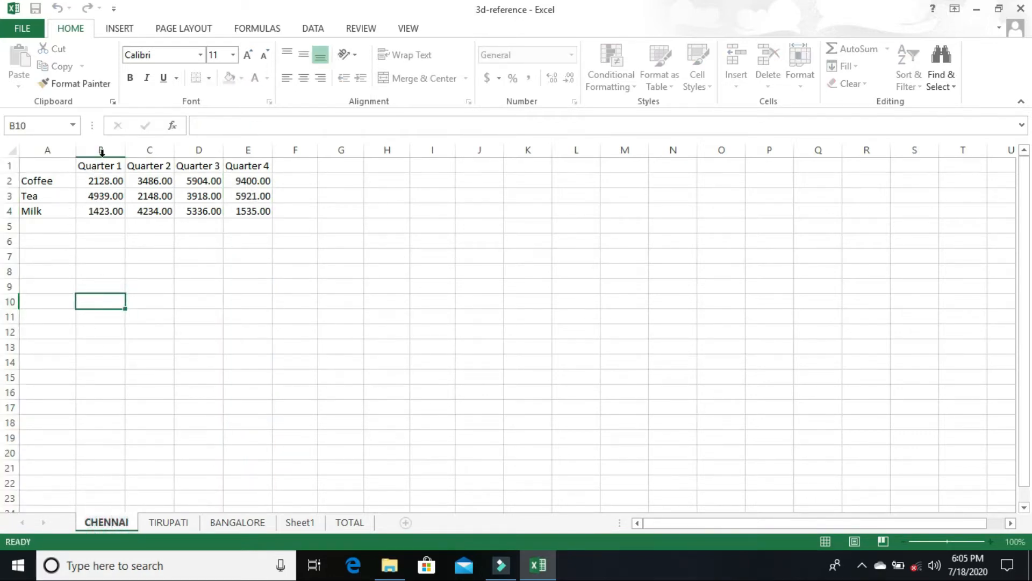
{"action": "left_click", "coordinate": [44, 181]}
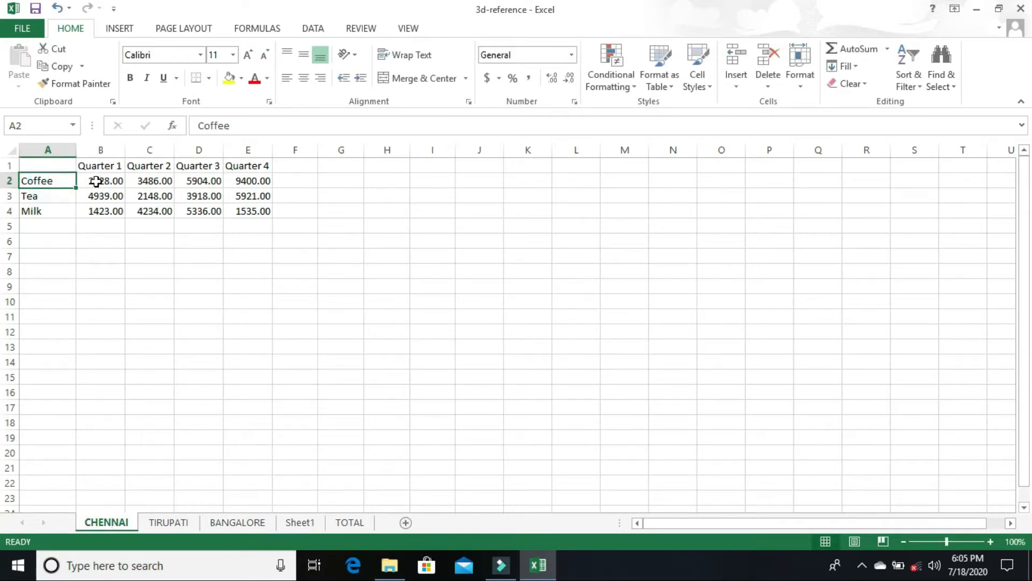
{"action": "left_click", "coordinate": [115, 183]}
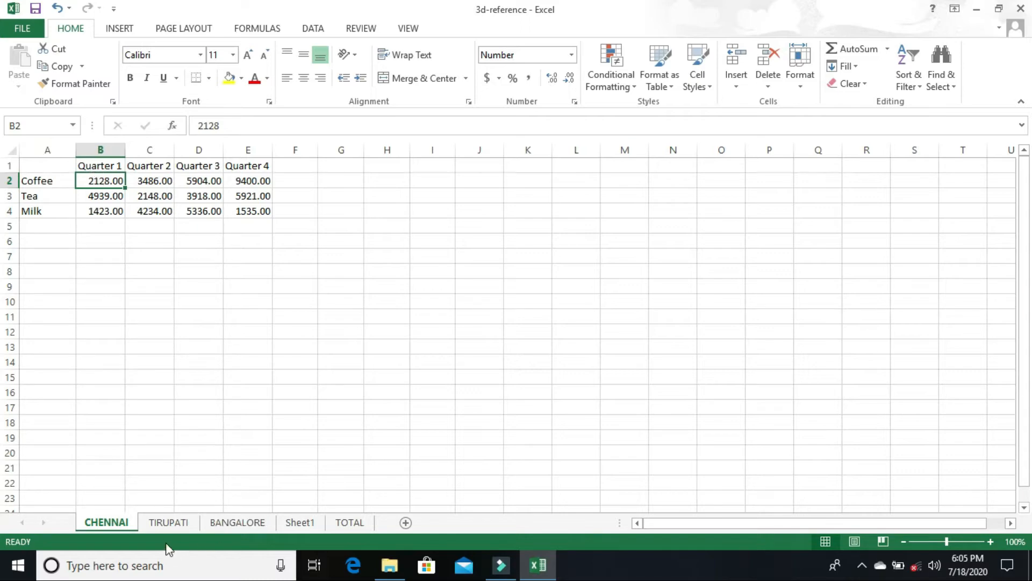
{"action": "left_click", "coordinate": [169, 522]}
{"action": "left_click", "coordinate": [108, 297]}
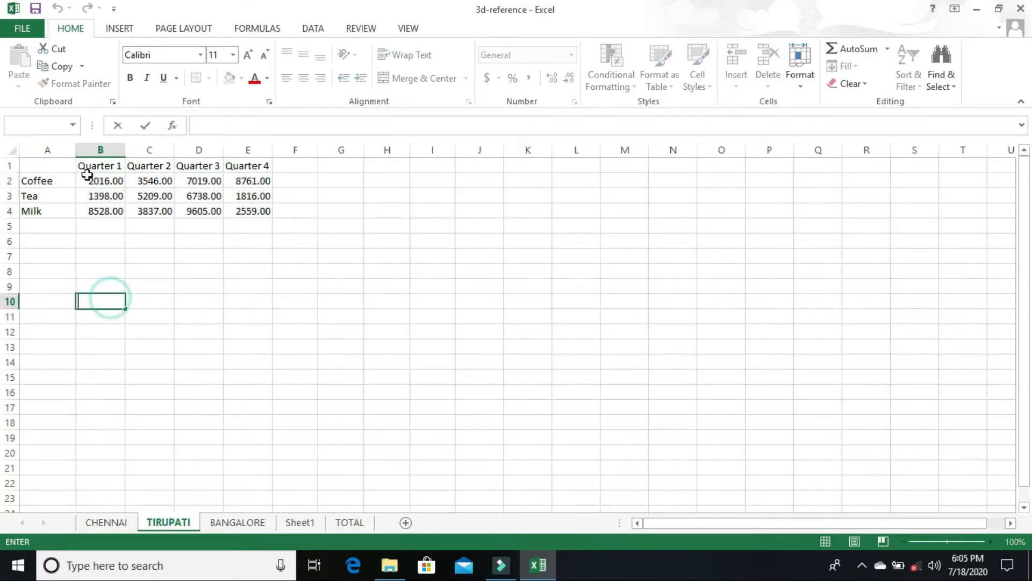
{"action": "left_click", "coordinate": [93, 181]}
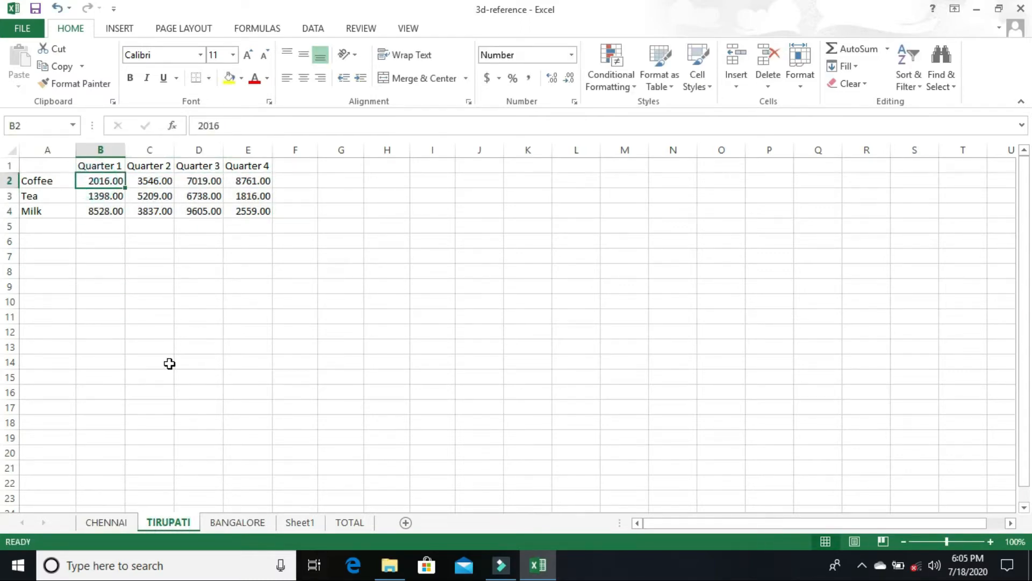
{"action": "left_click", "coordinate": [227, 524]}
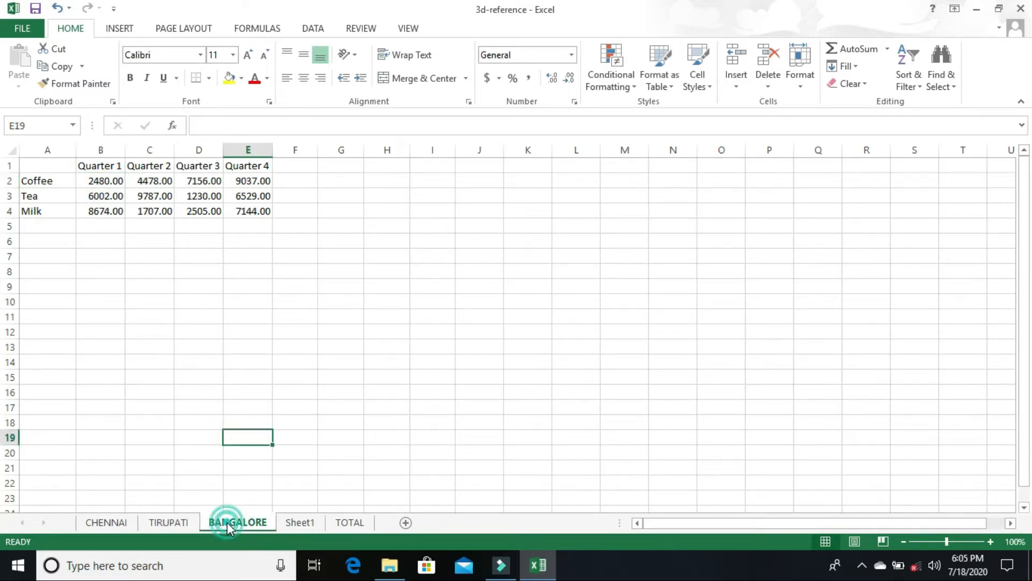
{"action": "left_click", "coordinate": [90, 180]}
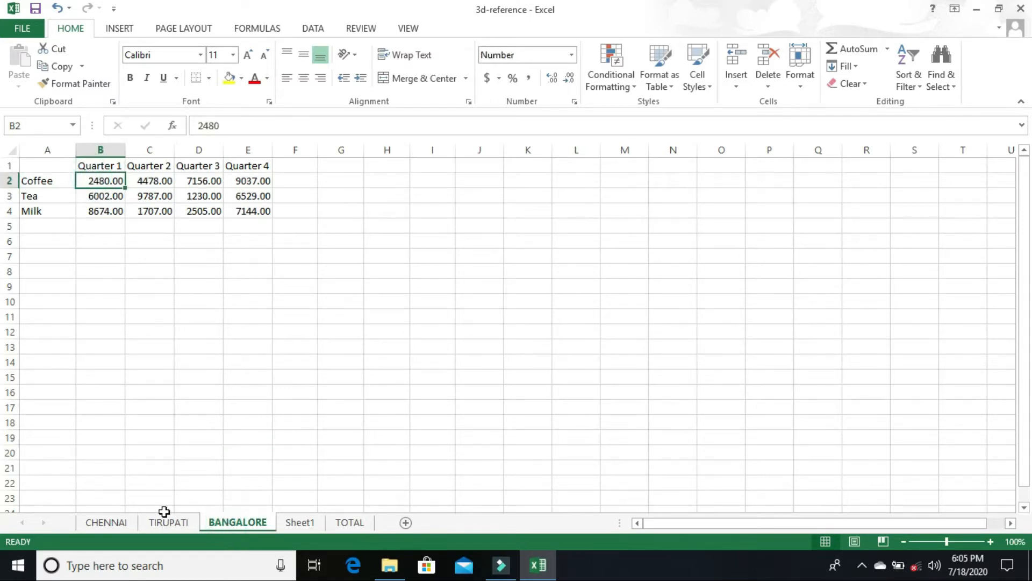
{"action": "left_click", "coordinate": [114, 523]}
{"action": "left_click", "coordinate": [182, 526]}
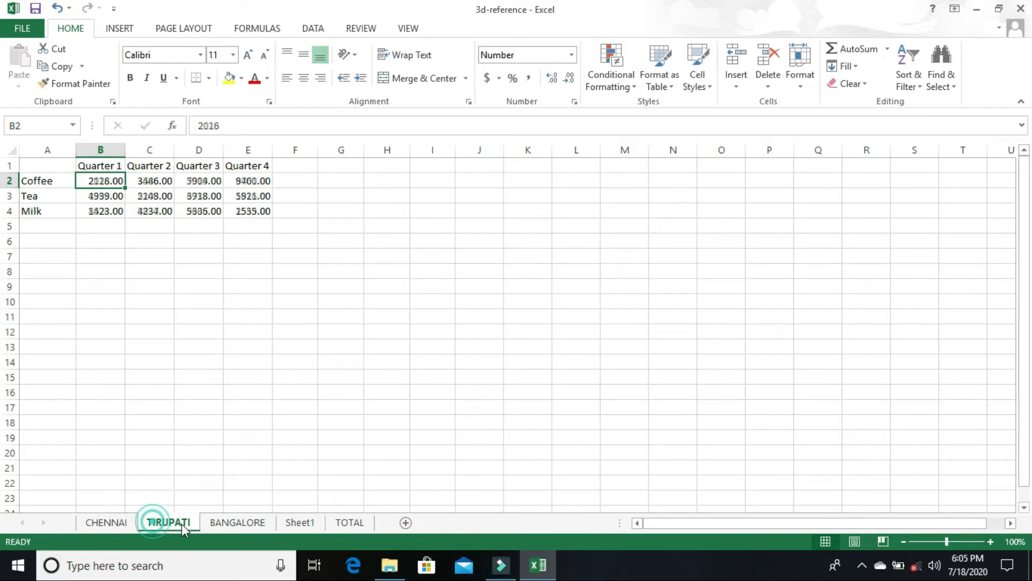
{"action": "left_click", "coordinate": [234, 525]}
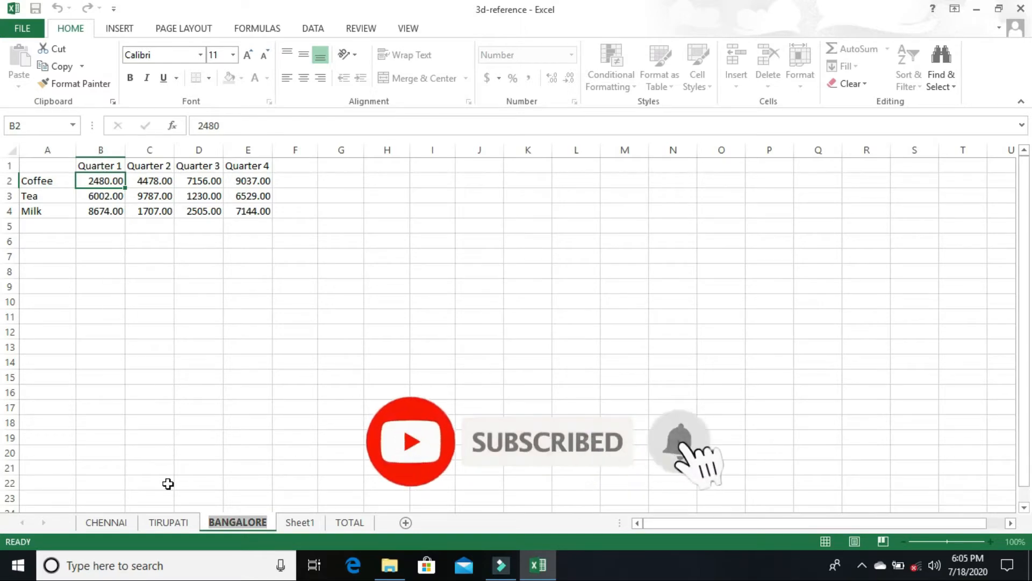
- Compare the CHENNAI, TIRUPATI and BANGALORE sheets, and select Coffee's Quarter 1 cell B2 on the TOTAL sheet
{"action": "left_click", "coordinate": [108, 523]}
{"action": "left_click", "coordinate": [155, 523]}
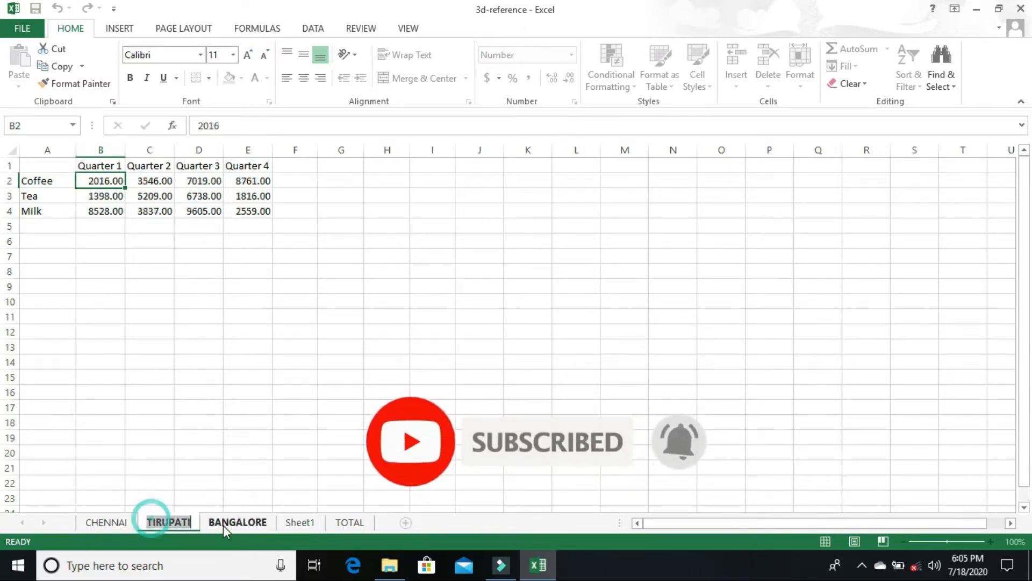
{"action": "left_click", "coordinate": [224, 523]}
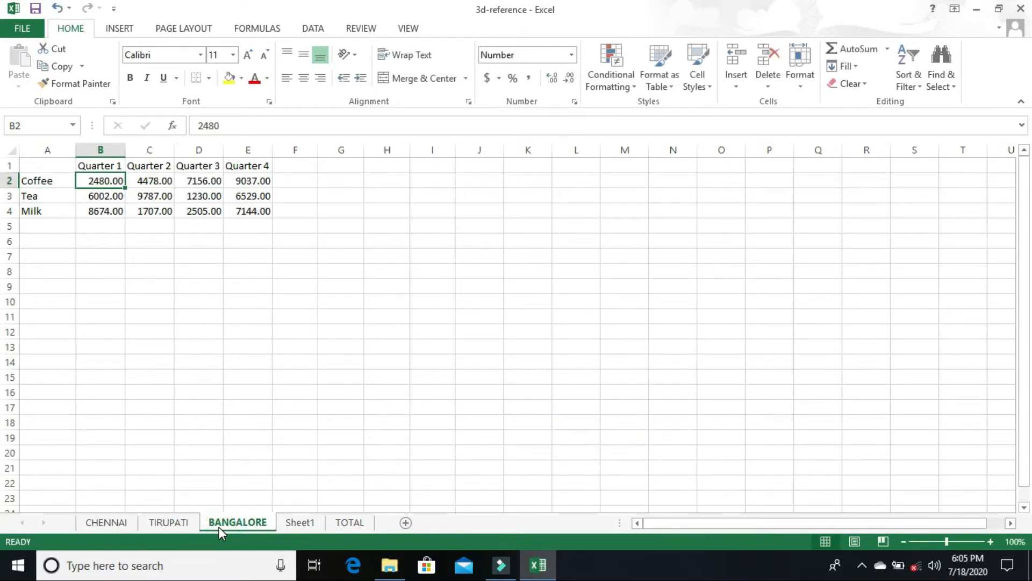
{"action": "left_click", "coordinate": [113, 522]}
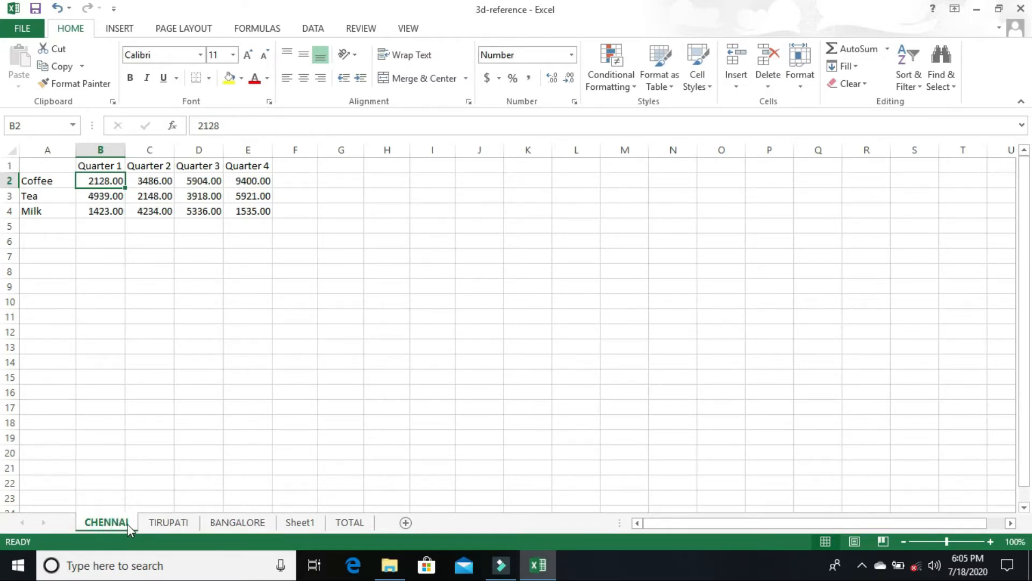
{"action": "left_click", "coordinate": [222, 523]}
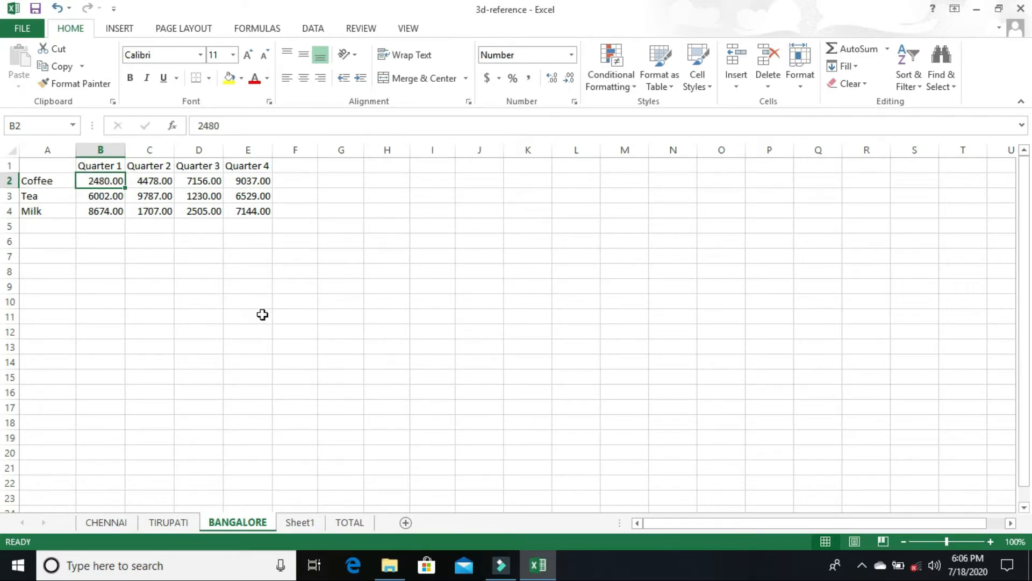
{"action": "left_click", "coordinate": [351, 522]}
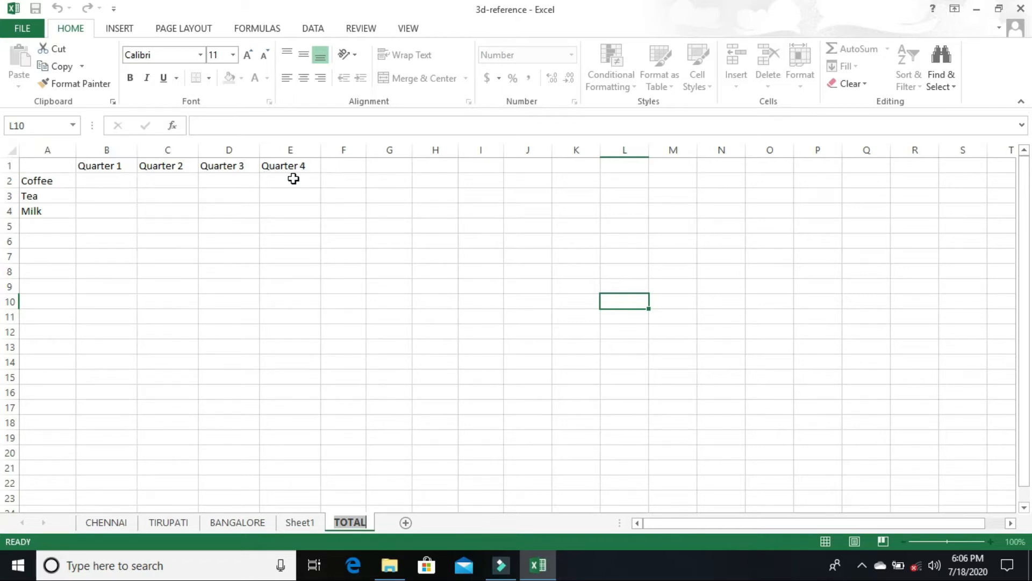
{"action": "left_click", "coordinate": [96, 183]}
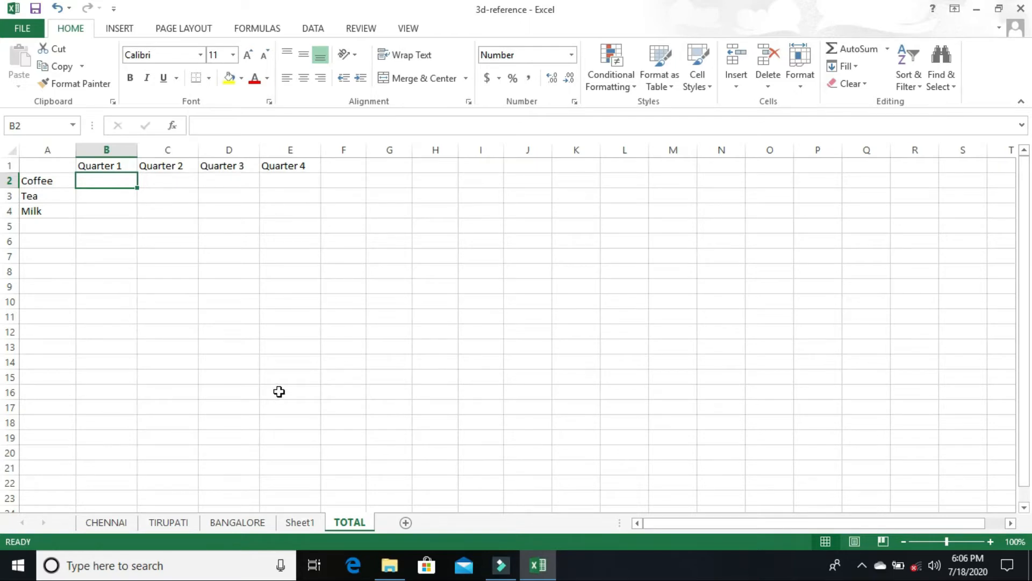
{"action": "type", "text": "="}
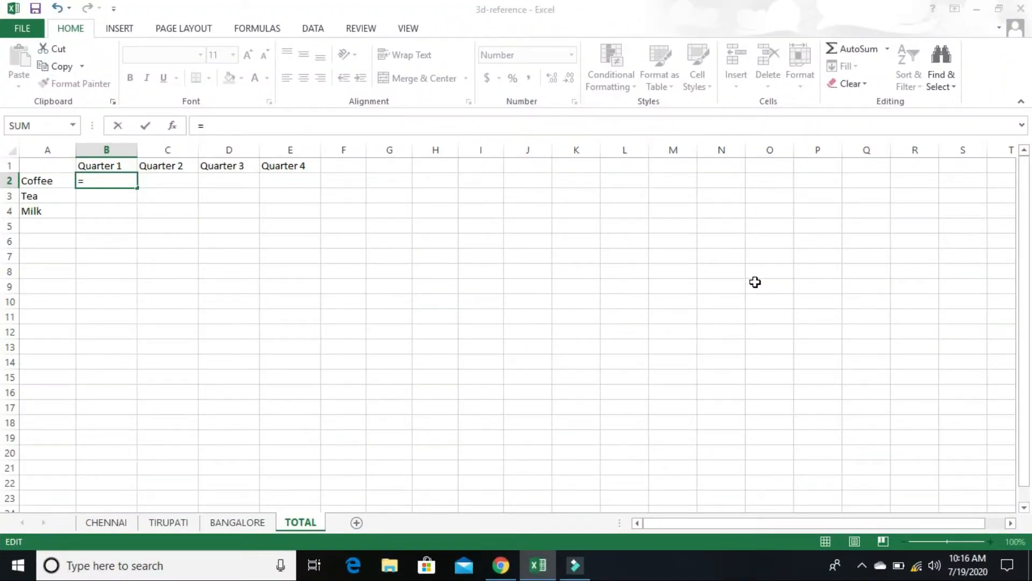
{"action": "left_click", "coordinate": [127, 521]}
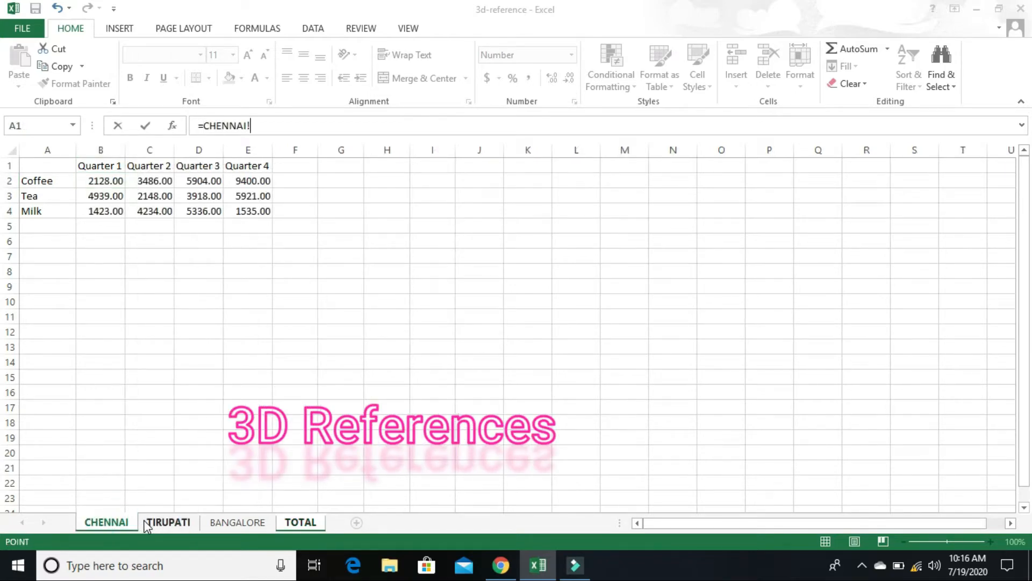
{"action": "left_click", "coordinate": [92, 181]}
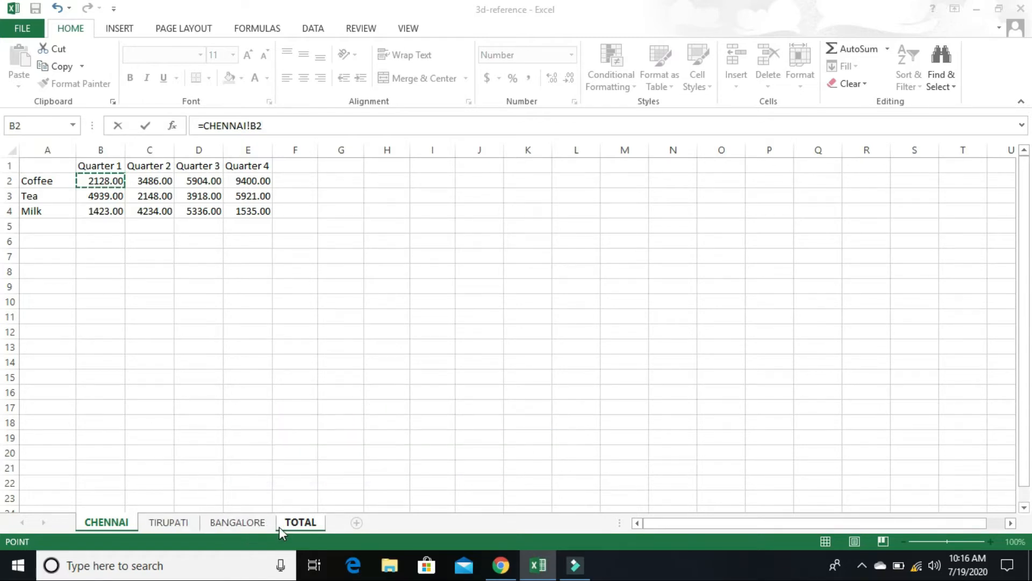
{"action": "key", "text": "Escape"}
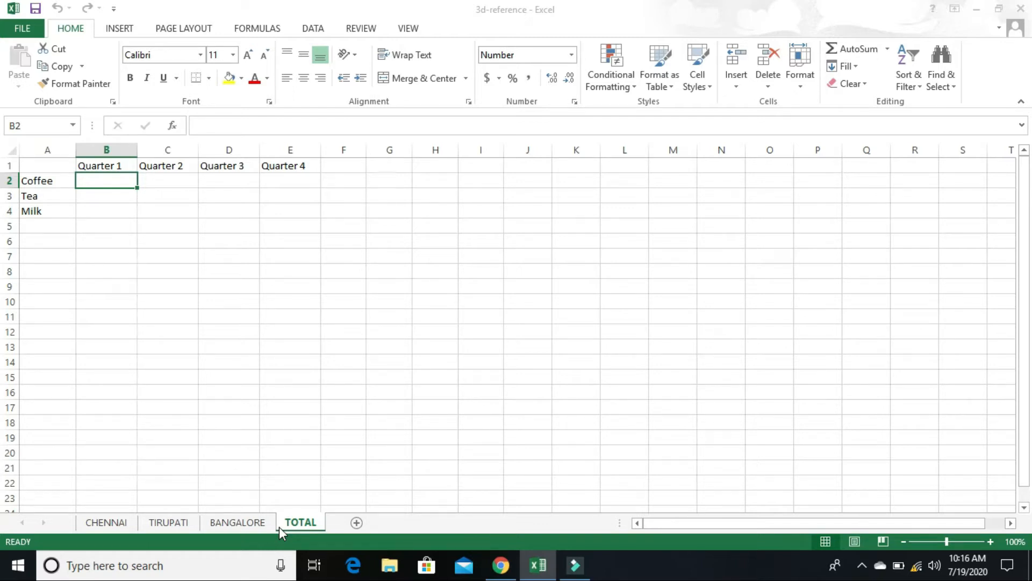
- Check Coffee's Quarter 1 cell B2 on the CHENNAI, TIRUPATI and BANGALORE sheets, and return to the TOTAL sheet
{"action": "left_click", "coordinate": [112, 524]}
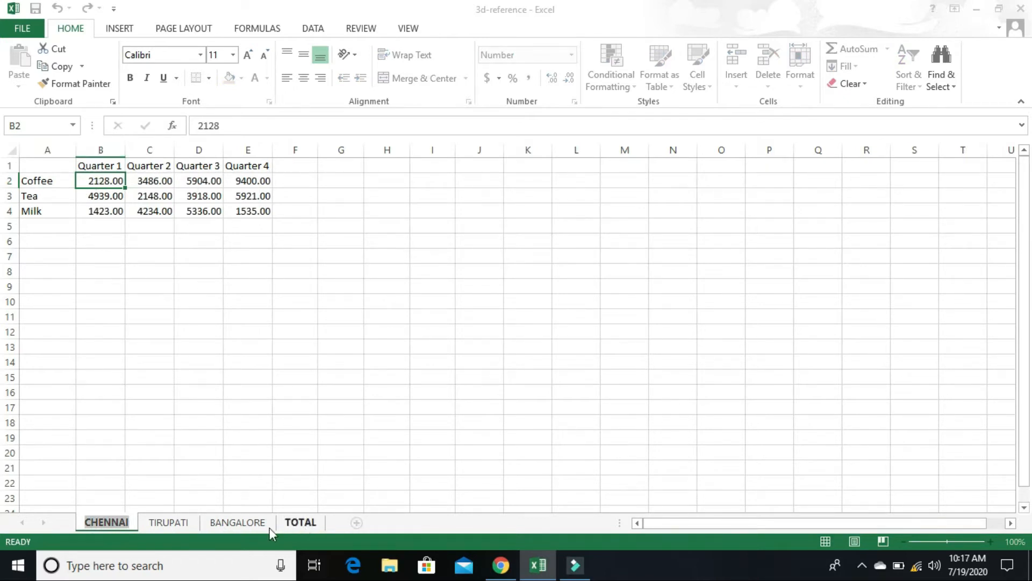
{"action": "left_click", "coordinate": [170, 525]}
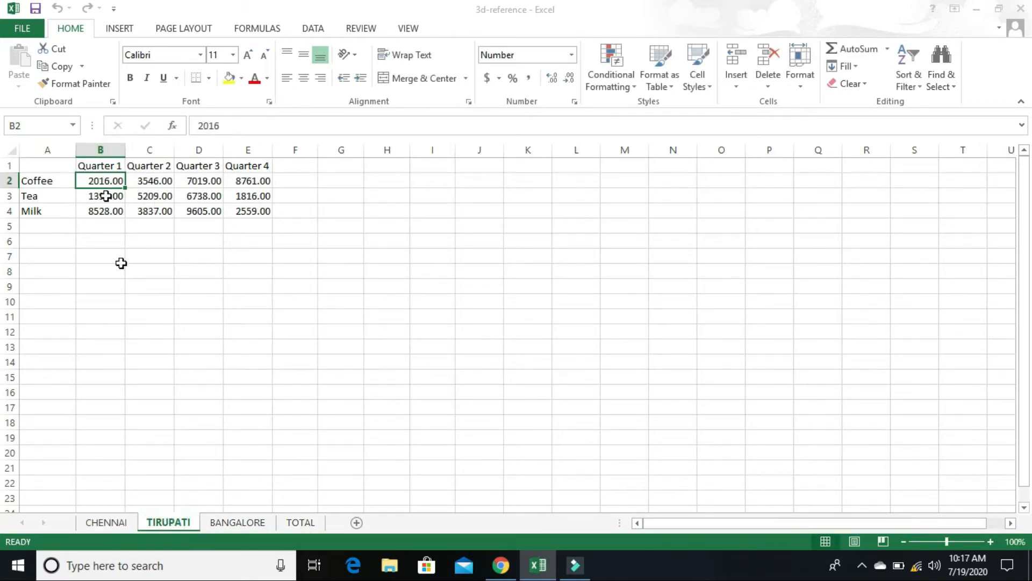
{"action": "double_click", "coordinate": [236, 522]}
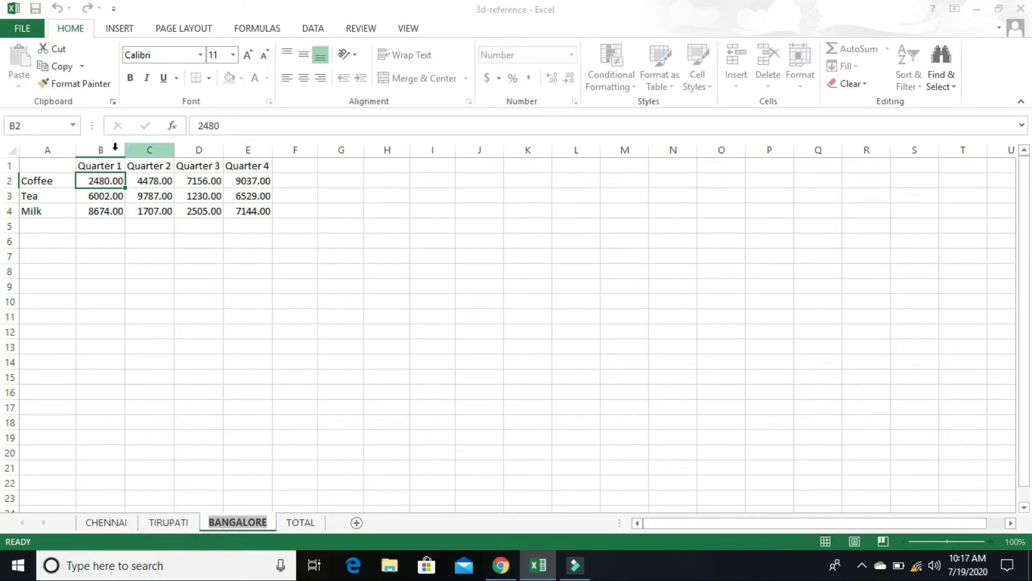
{"action": "double_click", "coordinate": [107, 522]}
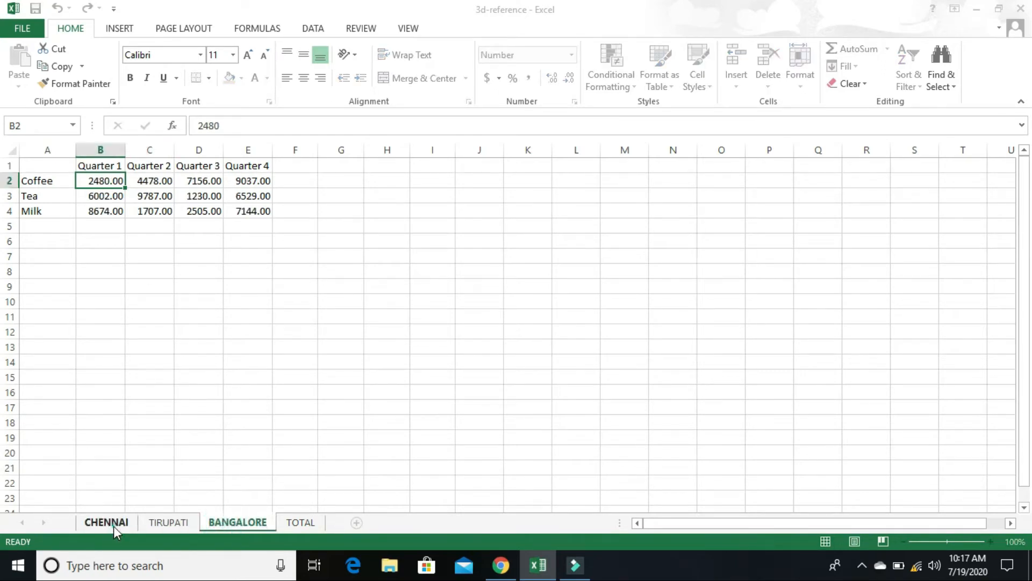
{"action": "left_click", "coordinate": [161, 525]}
{"action": "double_click", "coordinate": [232, 523]}
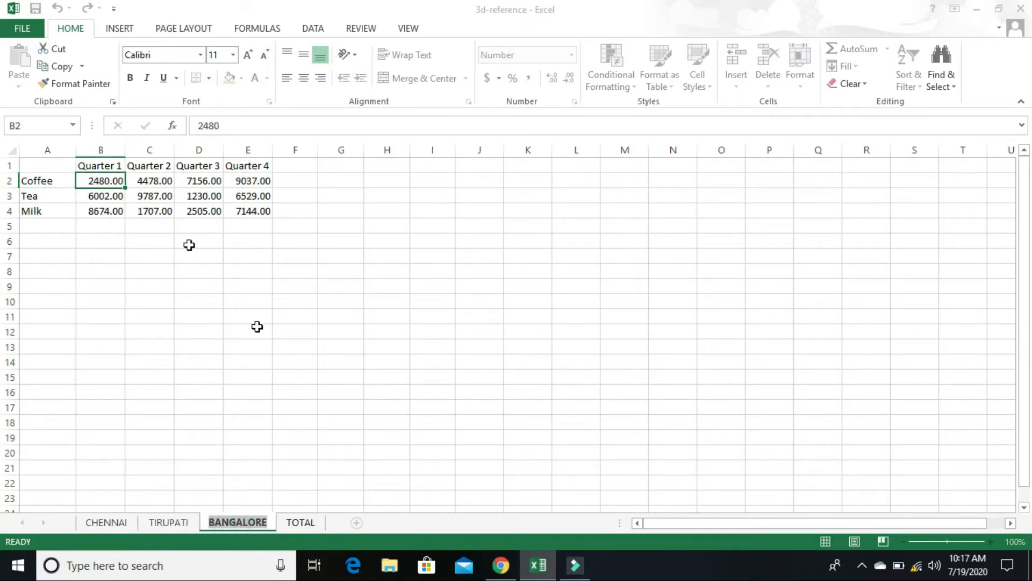
{"action": "left_click", "coordinate": [316, 526]}
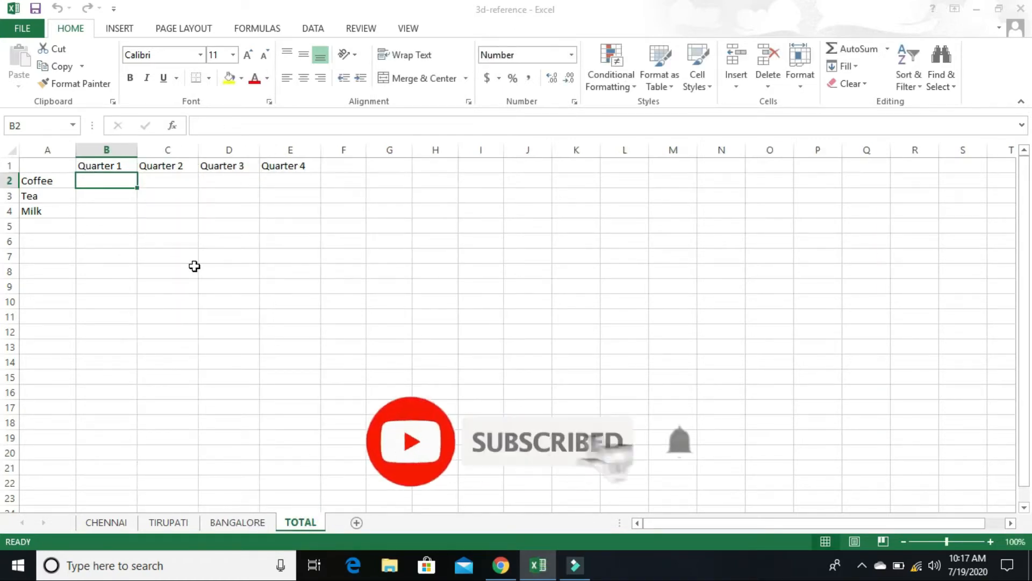
{"action": "type", "text": "="}
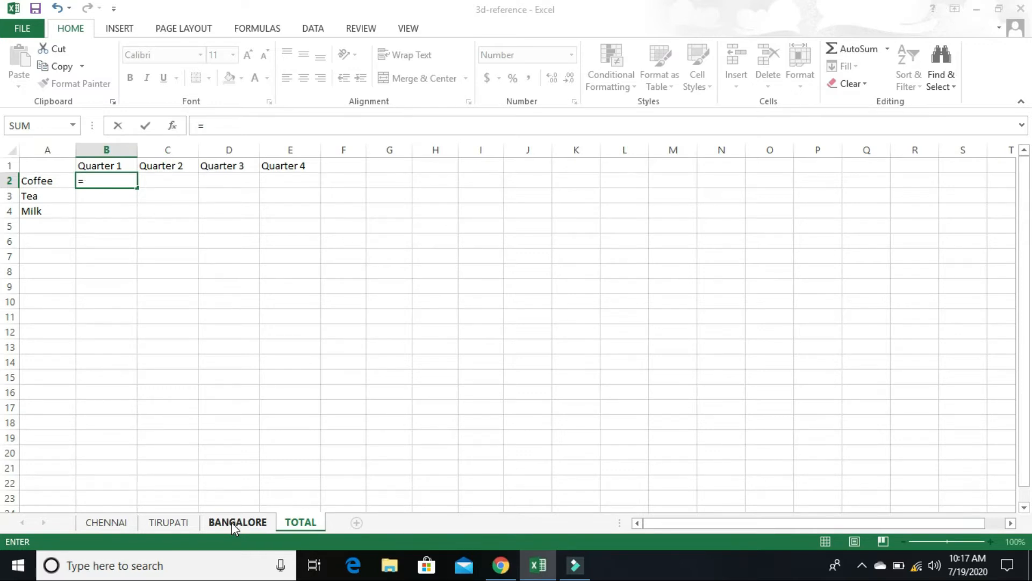
{"action": "type", "text": "CCHENNA"}
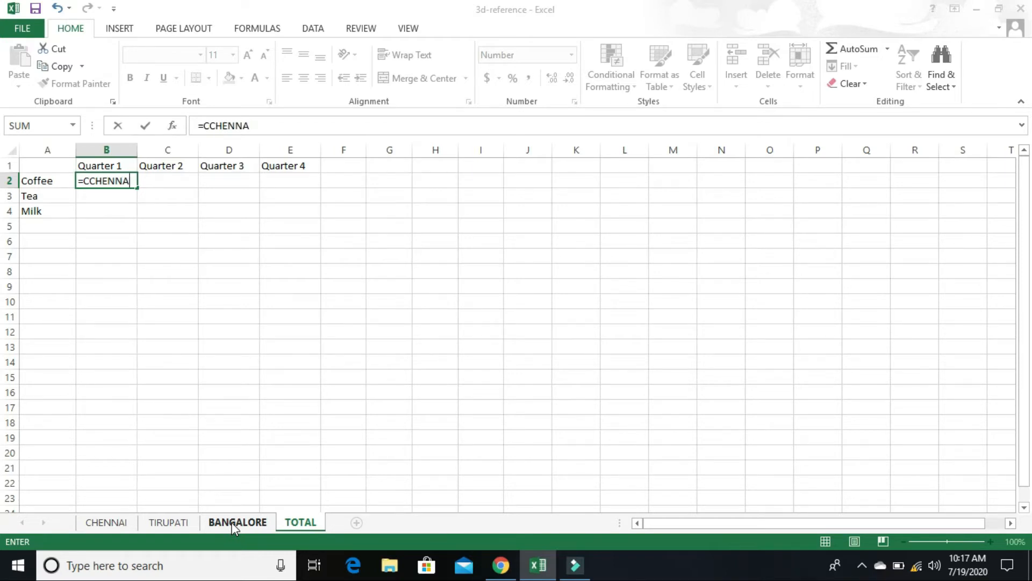
{"action": "key", "text": "BackSpace"}
{"action": "key", "text": "BackSpace"}
{"action": "key", "text": "BackSpace"}
{"action": "key", "text": "BackSpace"}
{"action": "key", "text": "BackSpace"}
{"action": "key", "text": "BackSpace"}
{"action": "key", "text": "BackSpace"}
{"action": "key", "text": "BackSpace"}
- Enter =CHENNAI!B2+TIRUPATI!B2+BANGALORE!B2 in cell B2 of the TOTAL sheet, picking each reference from its city sheet
{"action": "type", "text": "="}
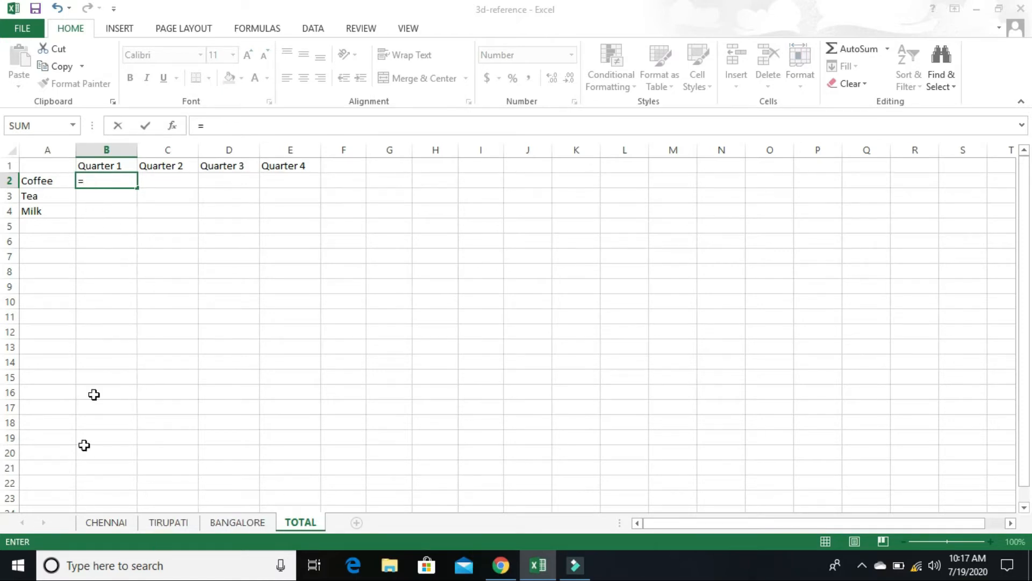
{"action": "left_click", "coordinate": [120, 522]}
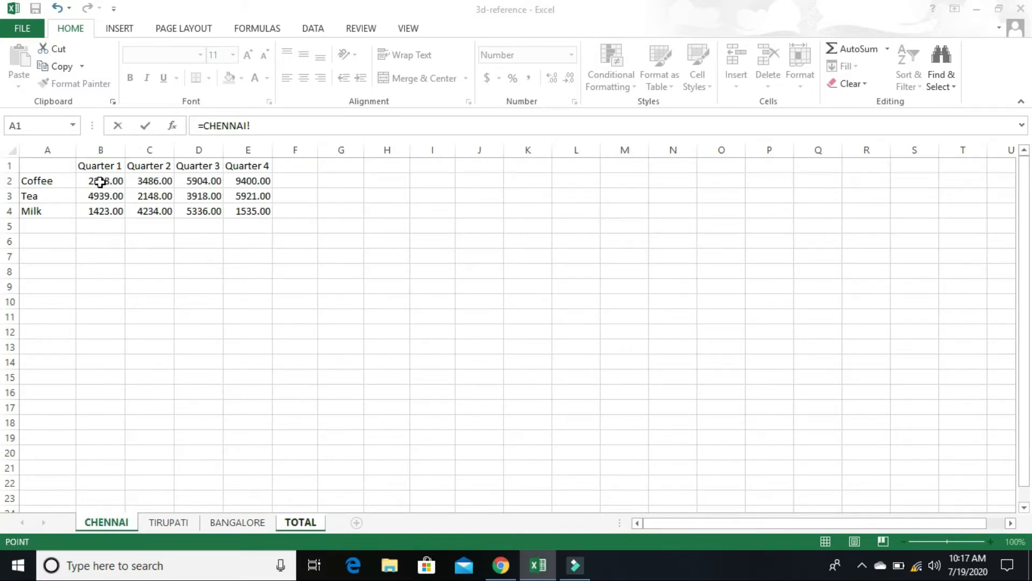
{"action": "left_click", "coordinate": [100, 183]}
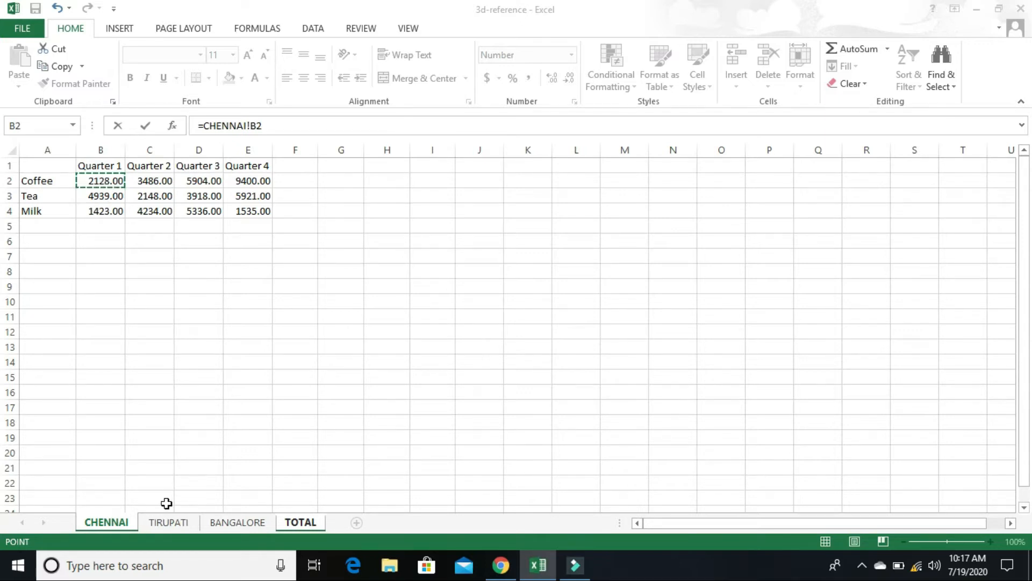
{"action": "type", "text": "+"}
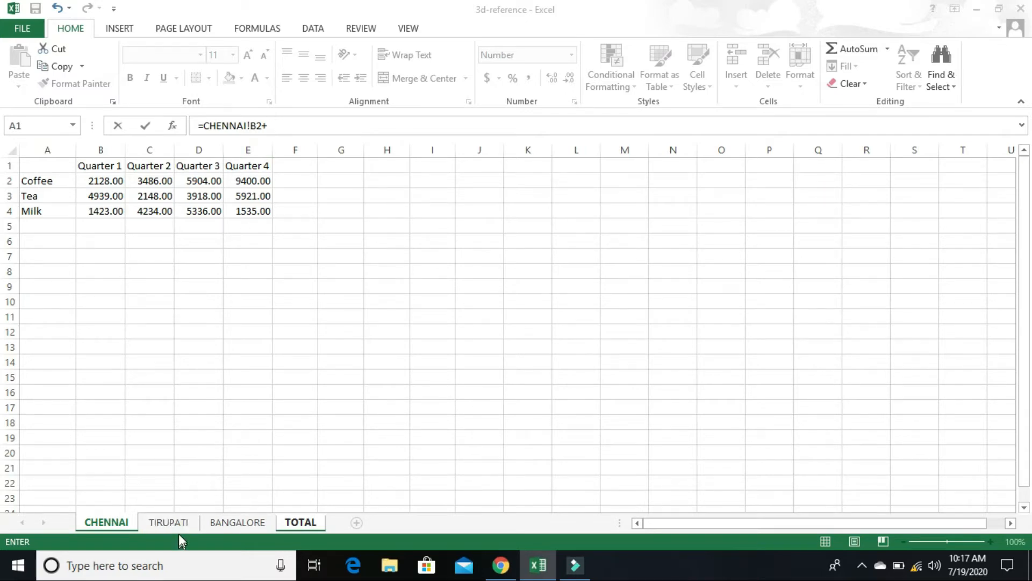
{"action": "left_click", "coordinate": [168, 523]}
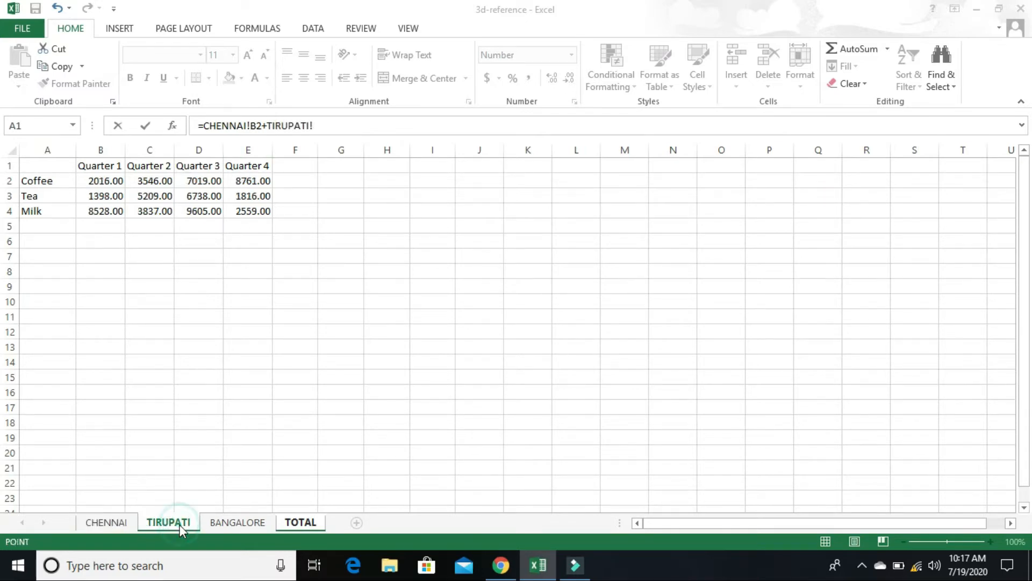
{"action": "left_click", "coordinate": [102, 182]}
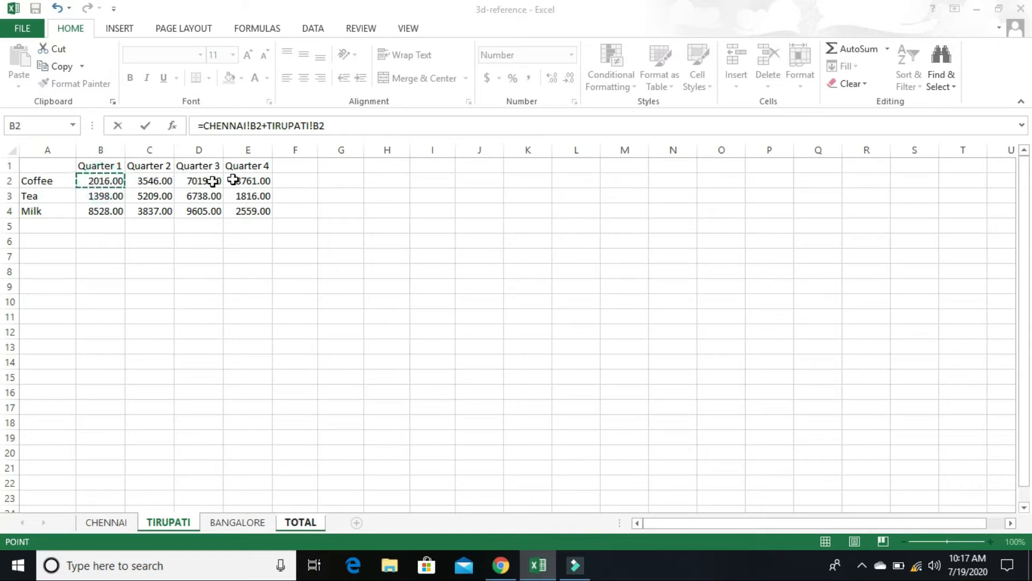
{"action": "type", "text": "+"}
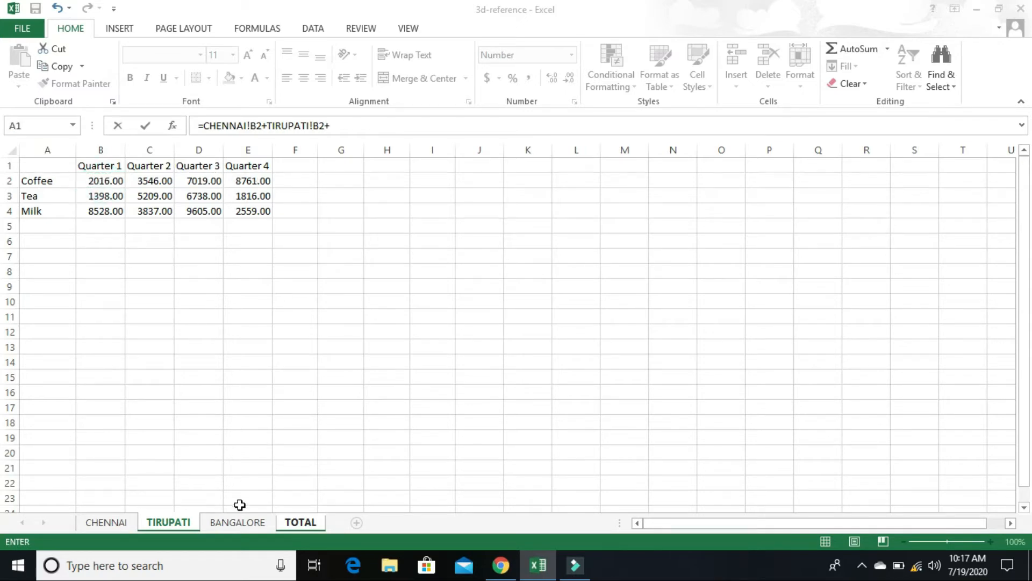
{"action": "left_click", "coordinate": [238, 523]}
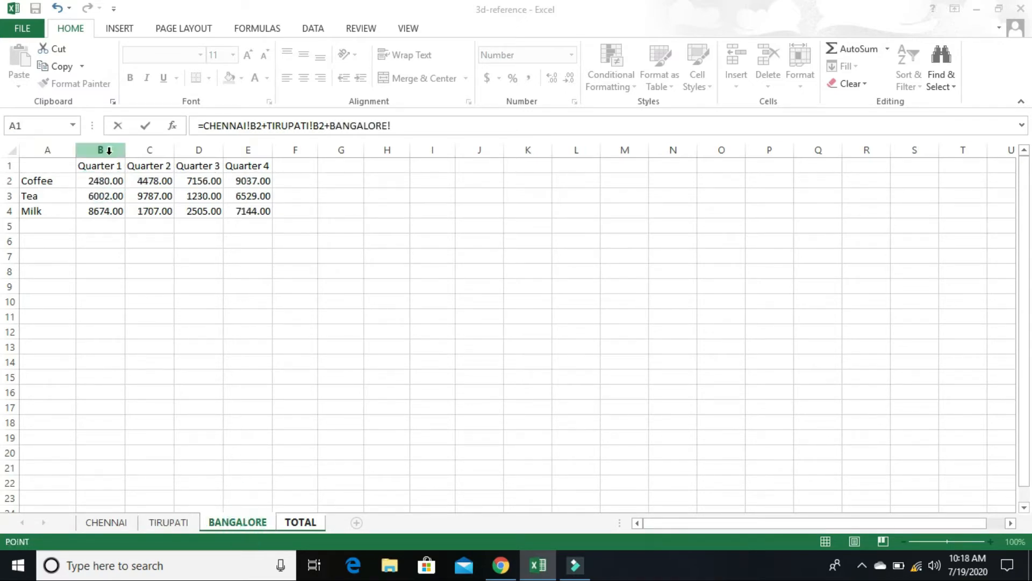
{"action": "left_click", "coordinate": [107, 181]}
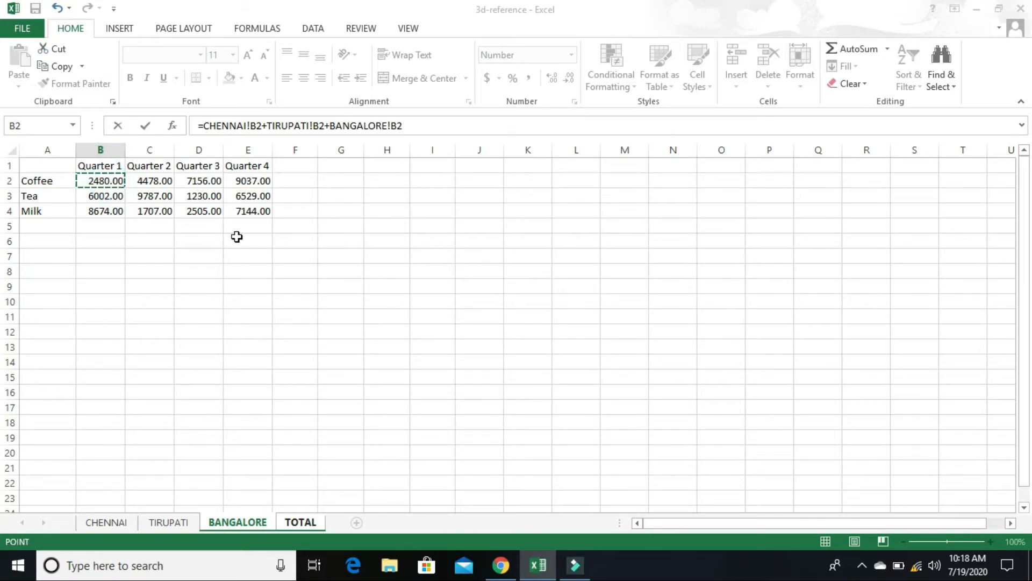
{"action": "key", "text": "Return"}
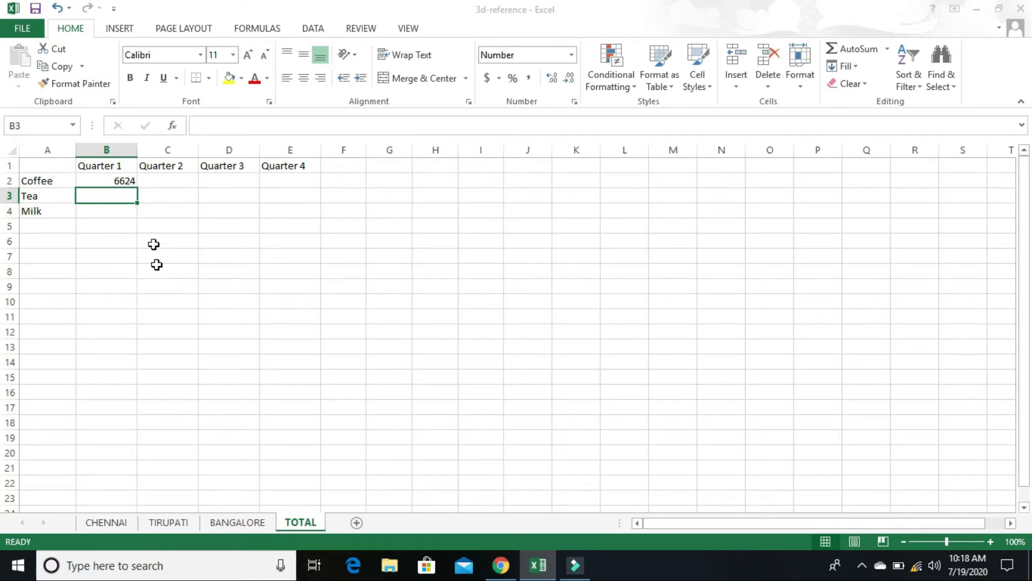
- Inspect Coffee's Quarter 1 formula in B2 and fill it across row 2 through Quarter 4 in cell E2
{"action": "double_click", "coordinate": [122, 181]}
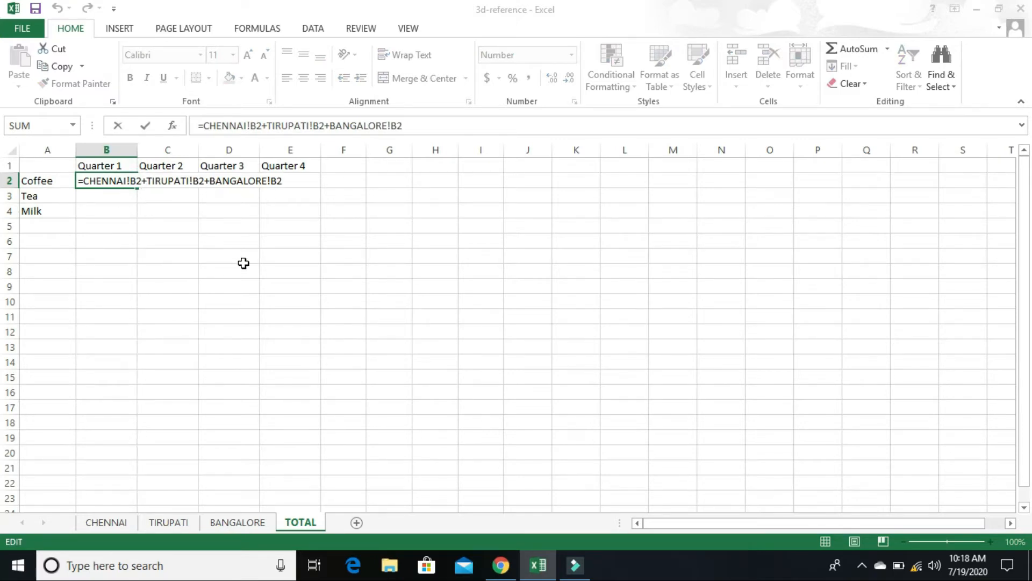
{"action": "key", "text": "Return"}
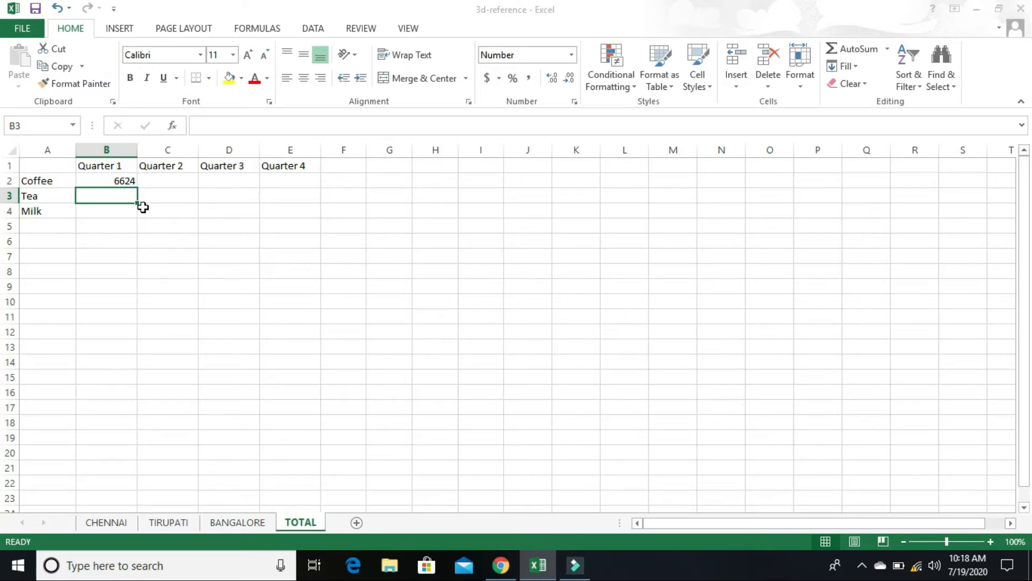
{"action": "left_click", "coordinate": [124, 182]}
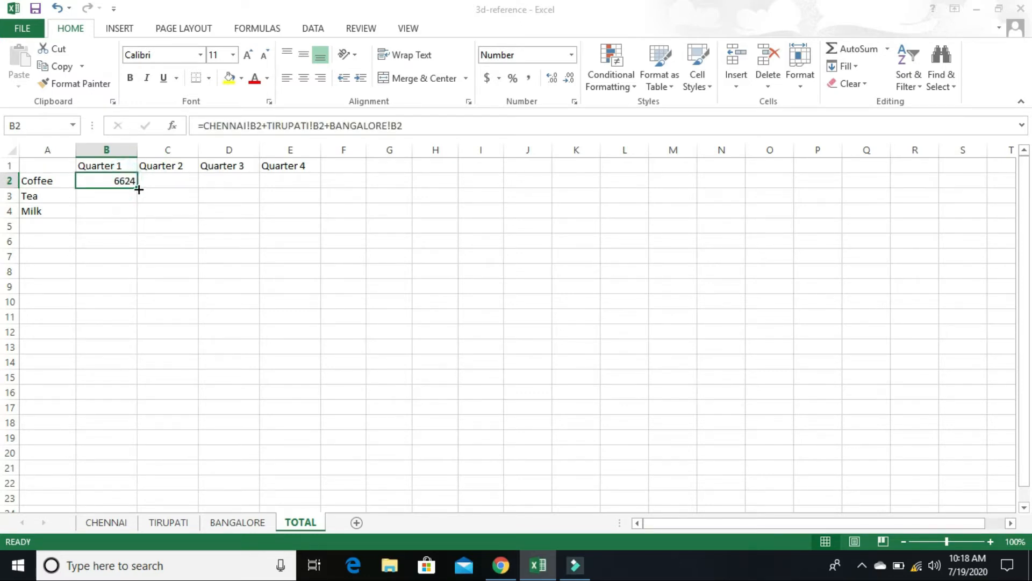
{"action": "left_click_drag", "start_coordinate": [139, 189], "coordinate": [311, 222]}
{"action": "left_click", "coordinate": [312, 222]}
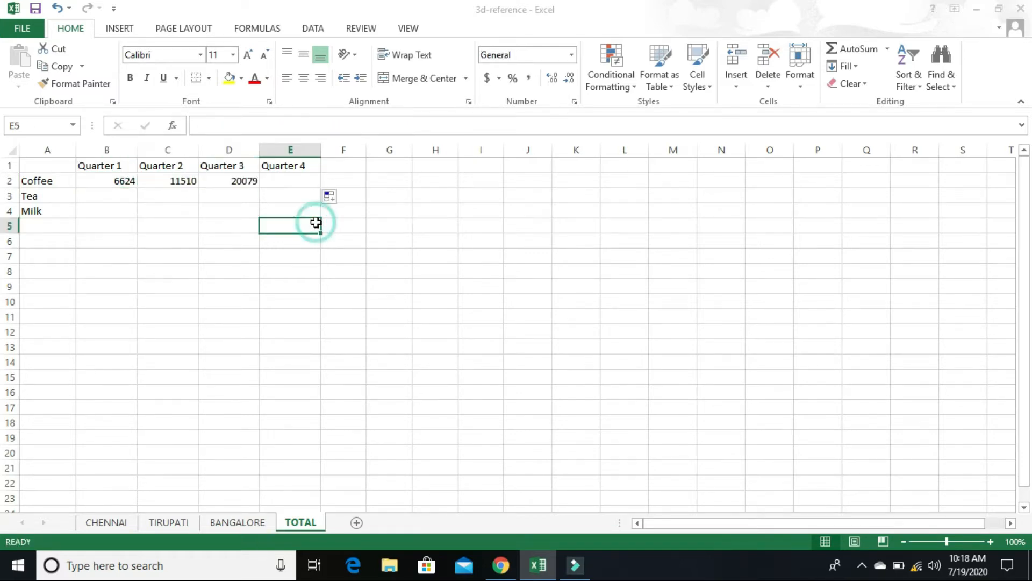
- Inspect the Coffee row's 3D formulas on the TOTAL sheet from Quarter 1 in B2 through Quarter 4 in E2
{"action": "double_click", "coordinate": [110, 180]}
{"action": "left_click", "coordinate": [129, 212]}
{"action": "left_click", "coordinate": [127, 184]}
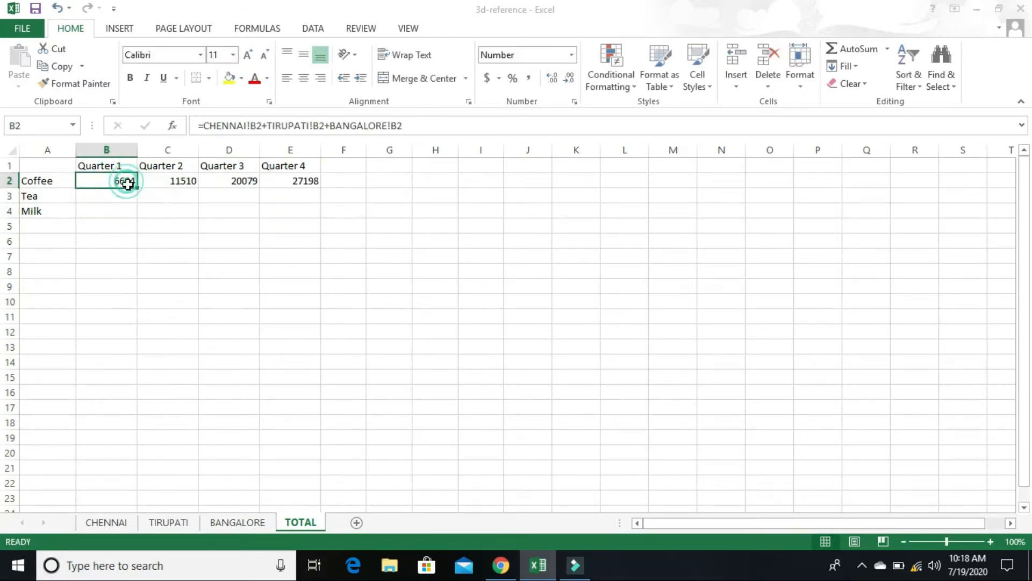
{"action": "double_click", "coordinate": [164, 181]}
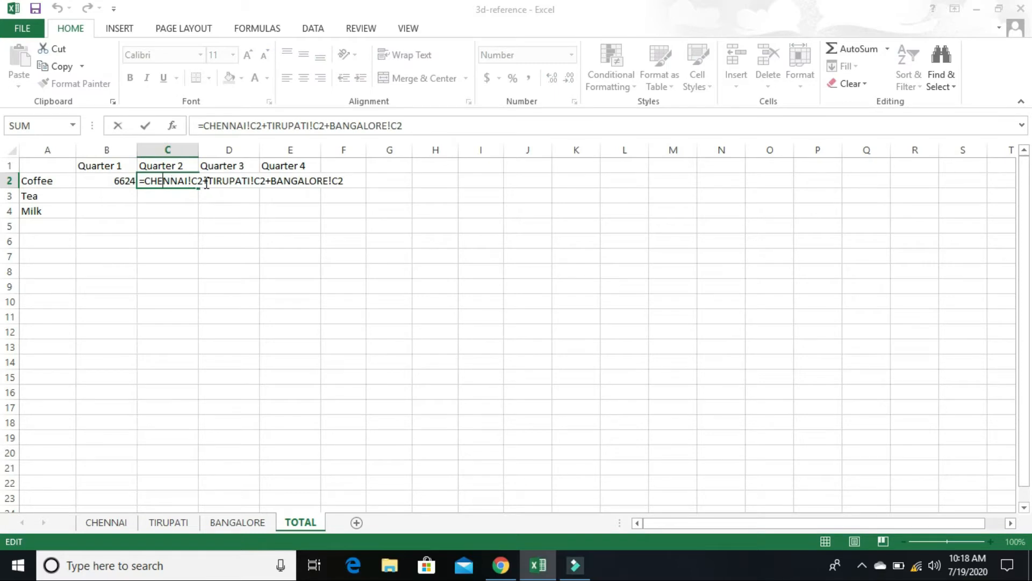
{"action": "left_click", "coordinate": [227, 166]}
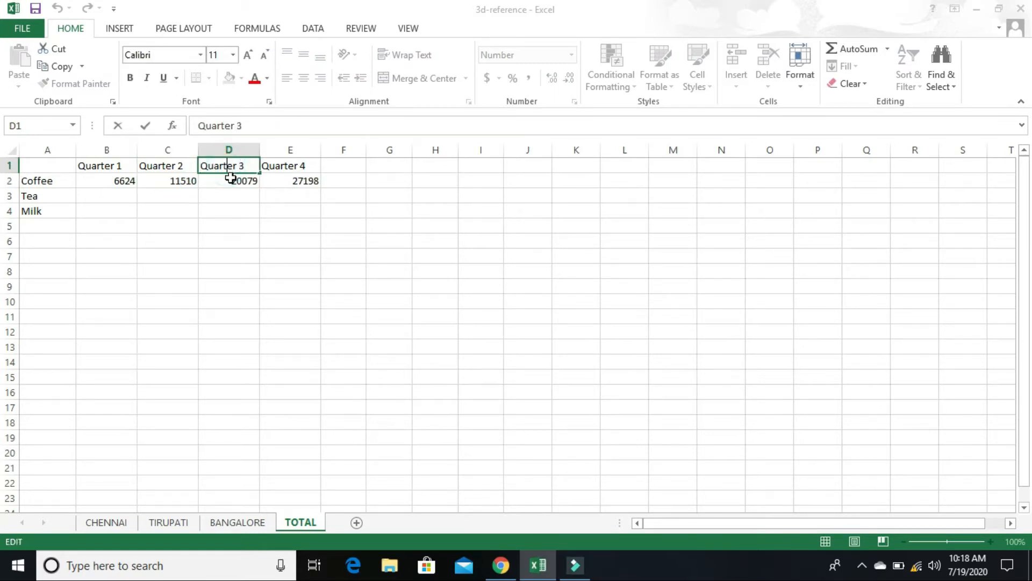
{"action": "double_click", "coordinate": [231, 181]}
{"action": "left_click", "coordinate": [296, 167]}
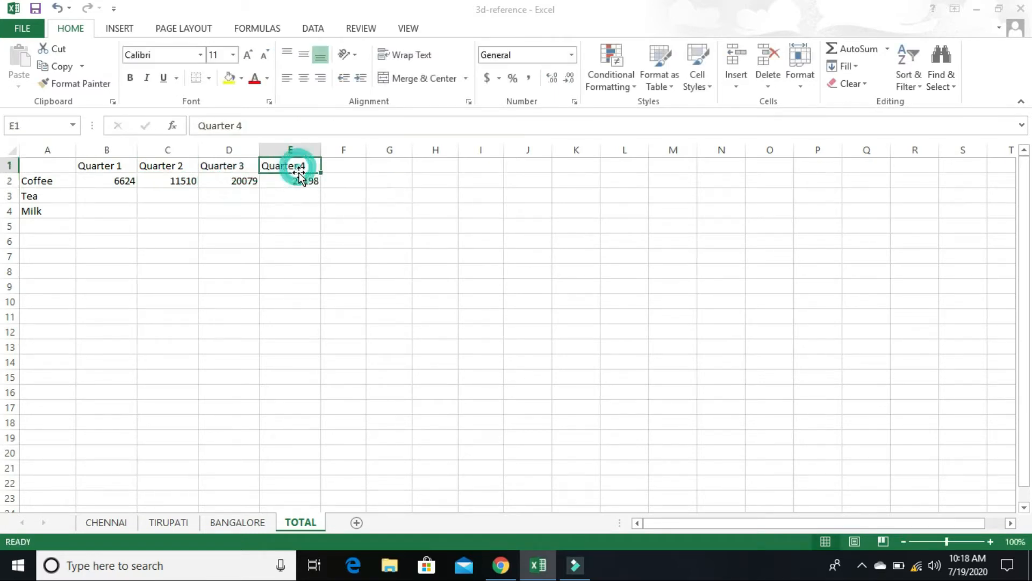
{"action": "double_click", "coordinate": [299, 181]}
- Fill Coffee's Quarter 1 formula from B2 down to Milk in B4, and inspect Coffee's Quarter 2 formula in C2
{"action": "left_click", "coordinate": [116, 181]}
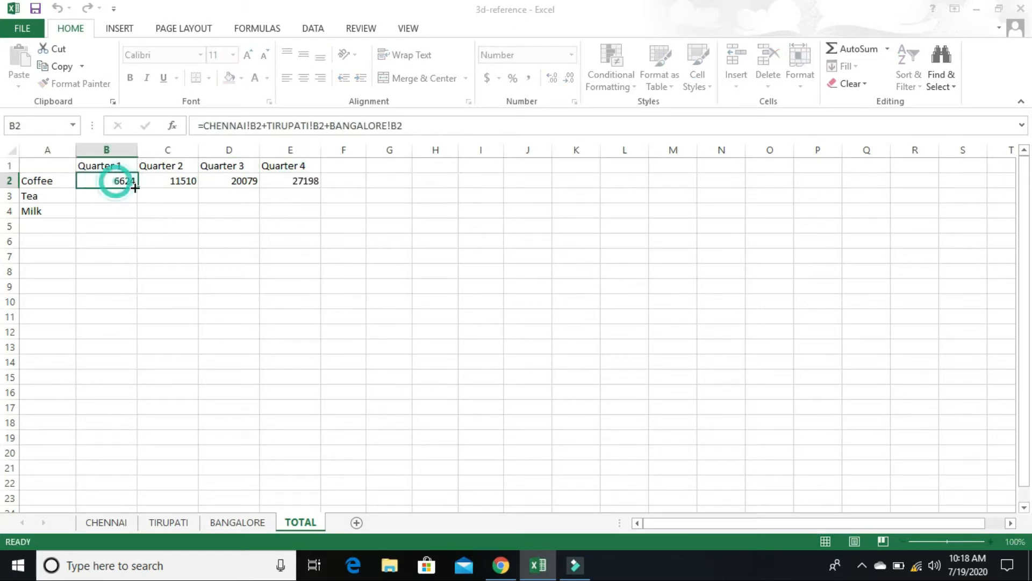
{"action": "left_click_drag", "start_coordinate": [139, 190], "coordinate": [139, 215]}
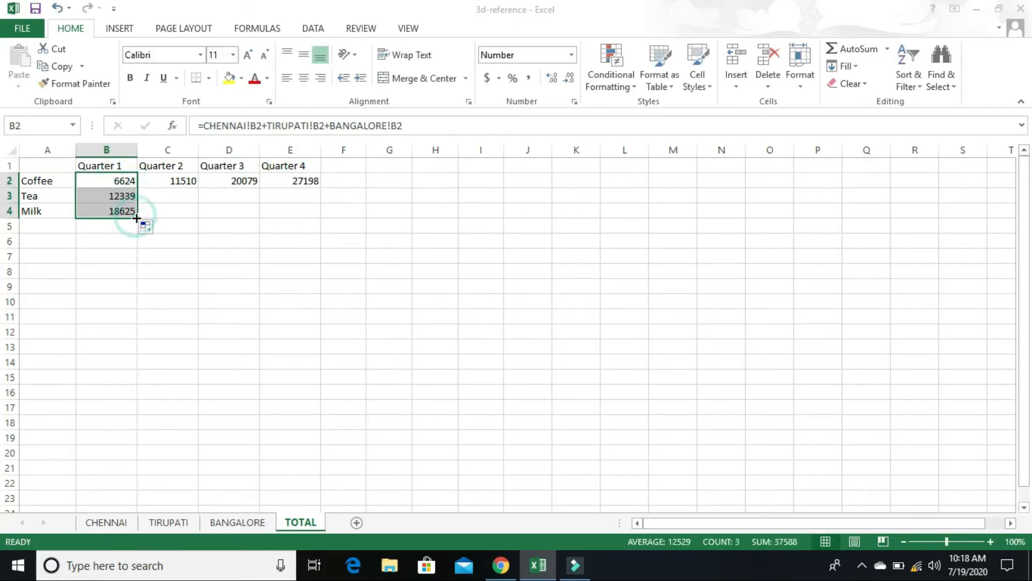
{"action": "double_click", "coordinate": [178, 184]}
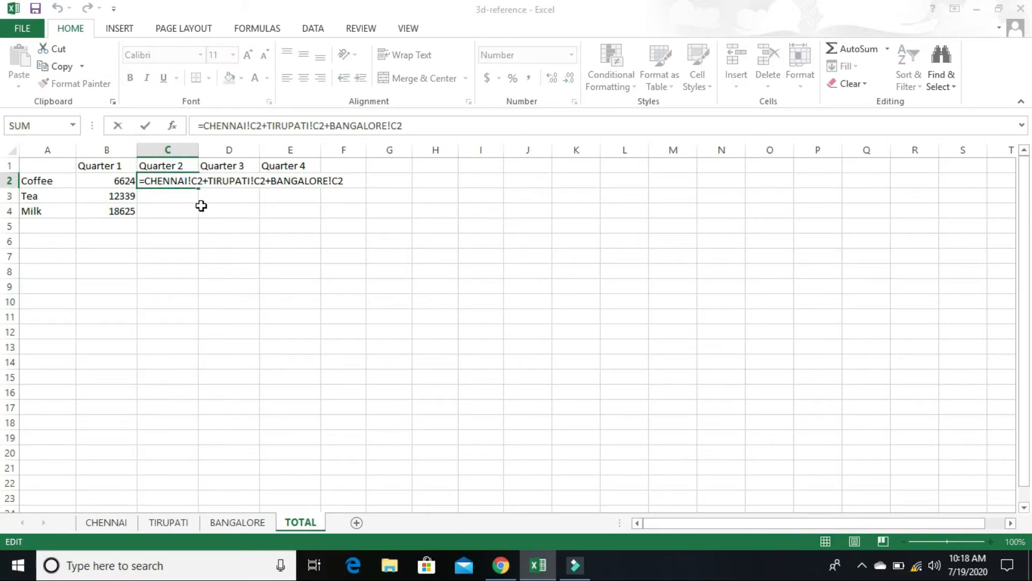
{"action": "left_click", "coordinate": [249, 220]}
- Copy Coffee's Quarter 2 formula from C2 into the Tea and Milk cells C3:E4
{"action": "left_click", "coordinate": [177, 180]}
{"action": "key", "text": "ctrl+c"}
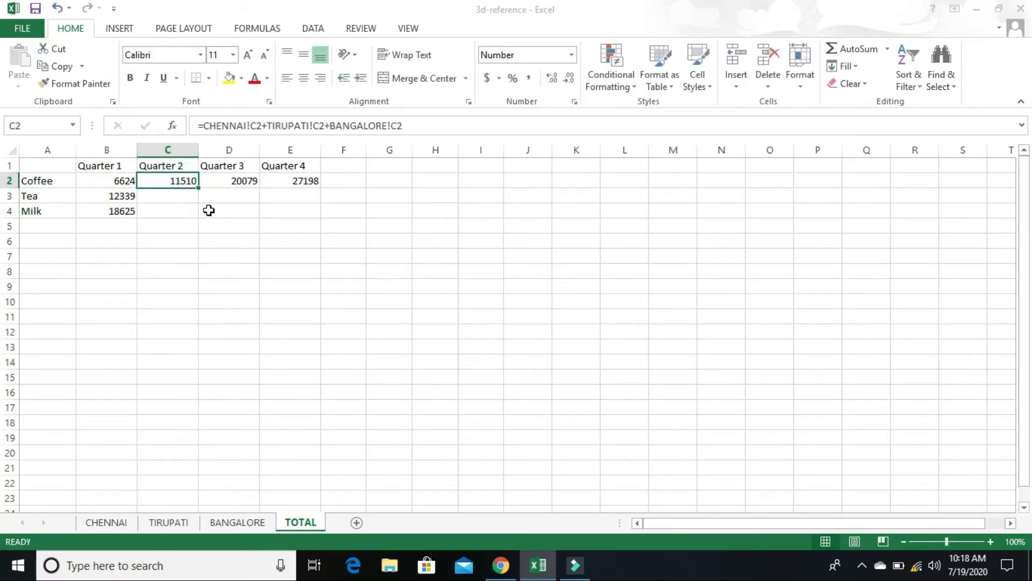
{"action": "key", "text": "Down"}
{"action": "key", "text": "shift+Right"}
{"action": "key", "text": "shift+Down"}
{"action": "key", "text": "shift+Down"}
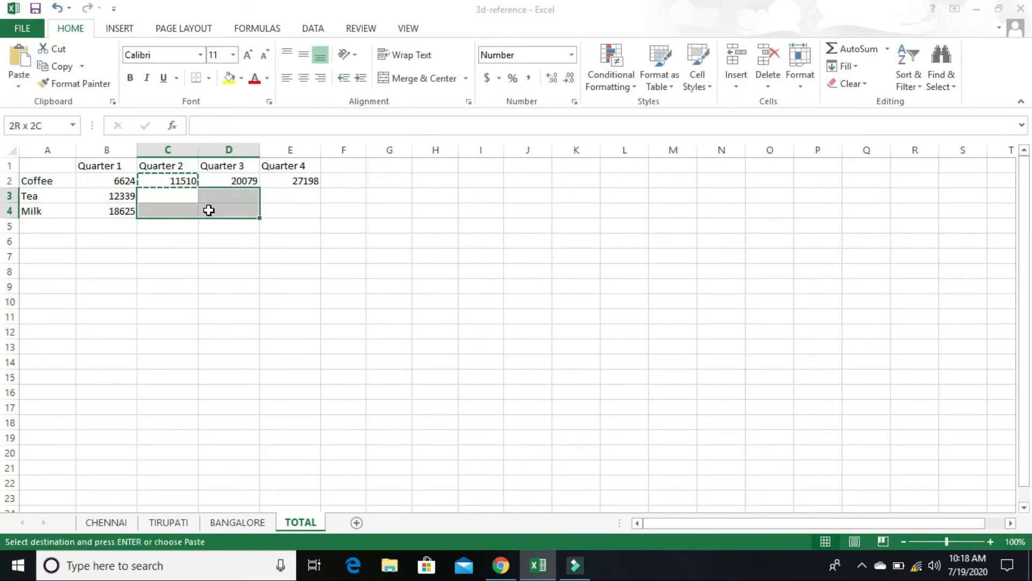
{"action": "key", "text": "shift+Right"}
{"action": "key", "text": "shift+Up"}
{"action": "key", "text": "Return"}
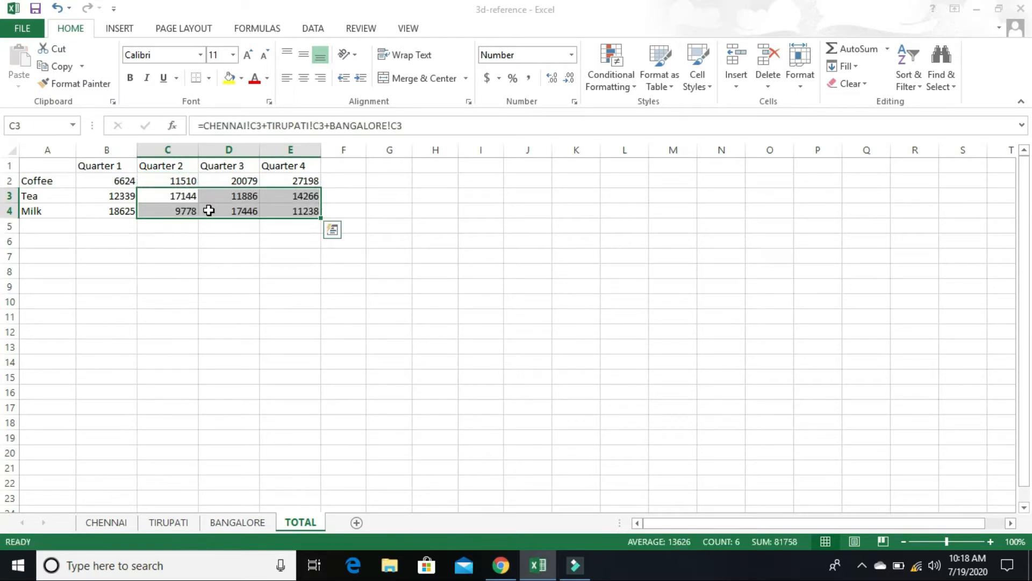
- Look at the figures on the CHENNAI sheet and return to the TOTAL sheet
{"action": "double_click", "coordinate": [233, 269]}
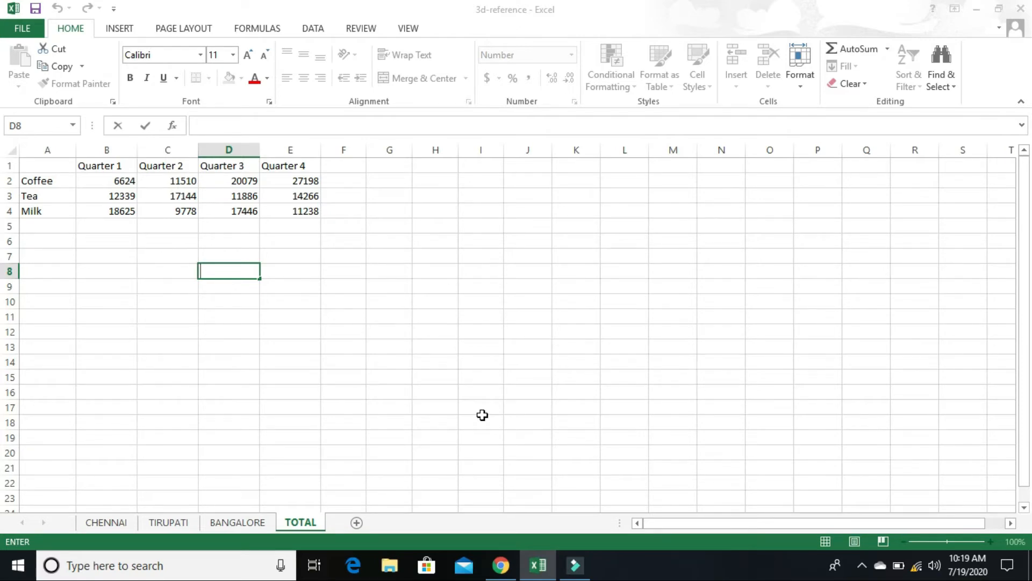
{"action": "left_click", "coordinate": [100, 524]}
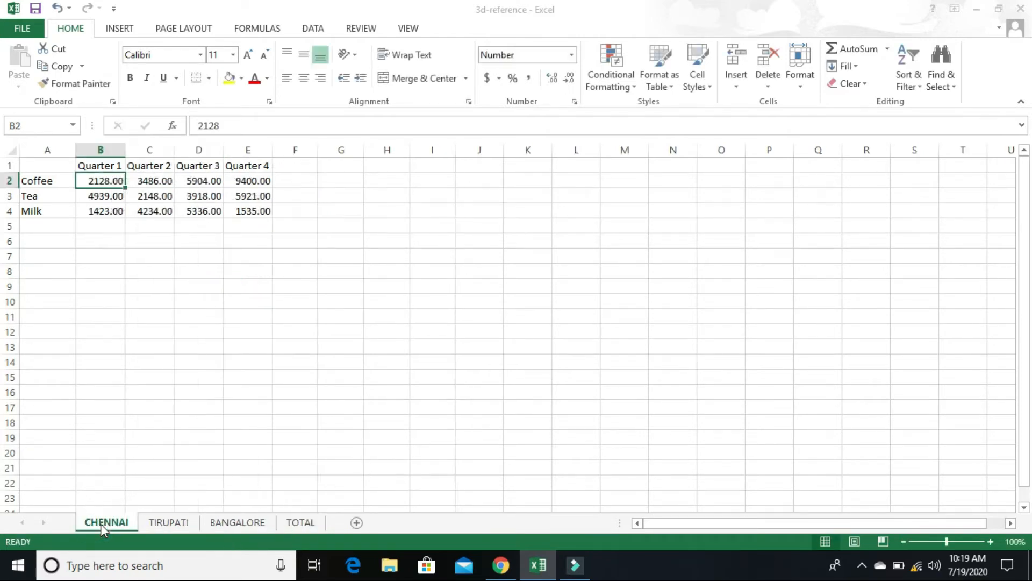
{"action": "left_click", "coordinate": [295, 523]}
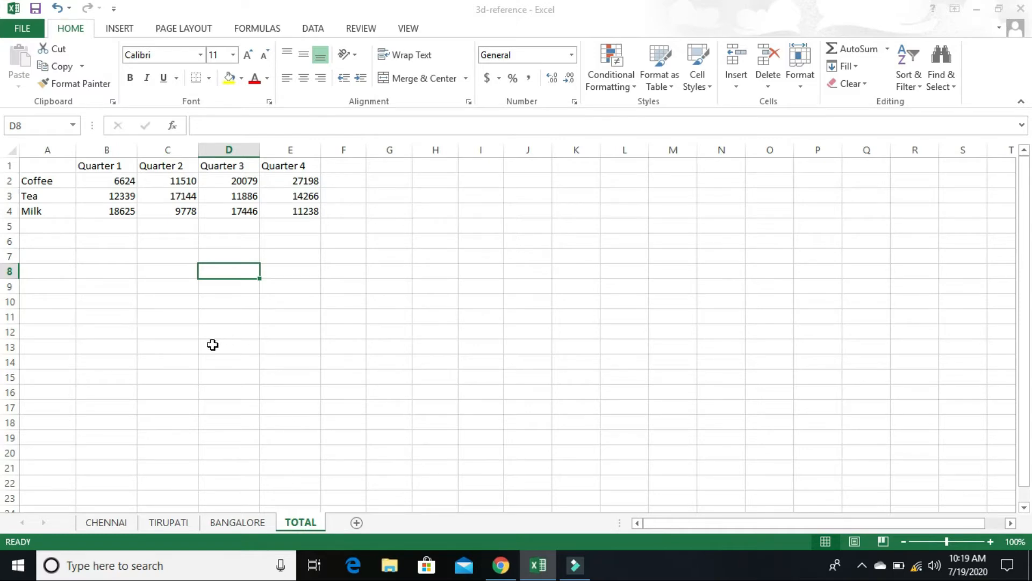
- Apply the dollar Accounting number format to all the totals in B2:E4 of the TOTAL sheet
{"action": "left_click_drag", "start_coordinate": [104, 181], "coordinate": [292, 207]}
{"action": "left_click", "coordinate": [292, 209]}
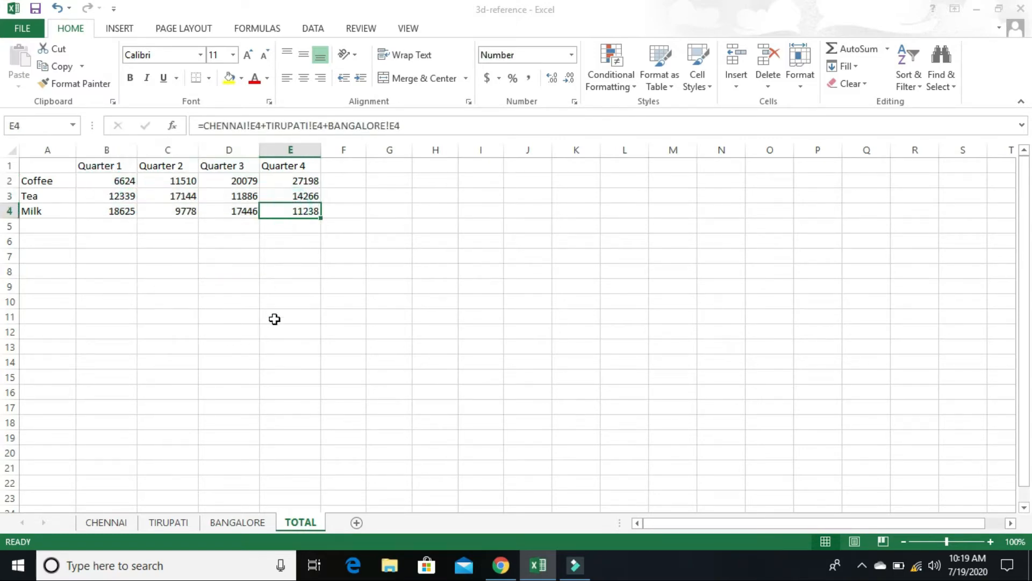
{"action": "key", "text": "shift+Up"}
{"action": "key", "text": "shift+Up"}
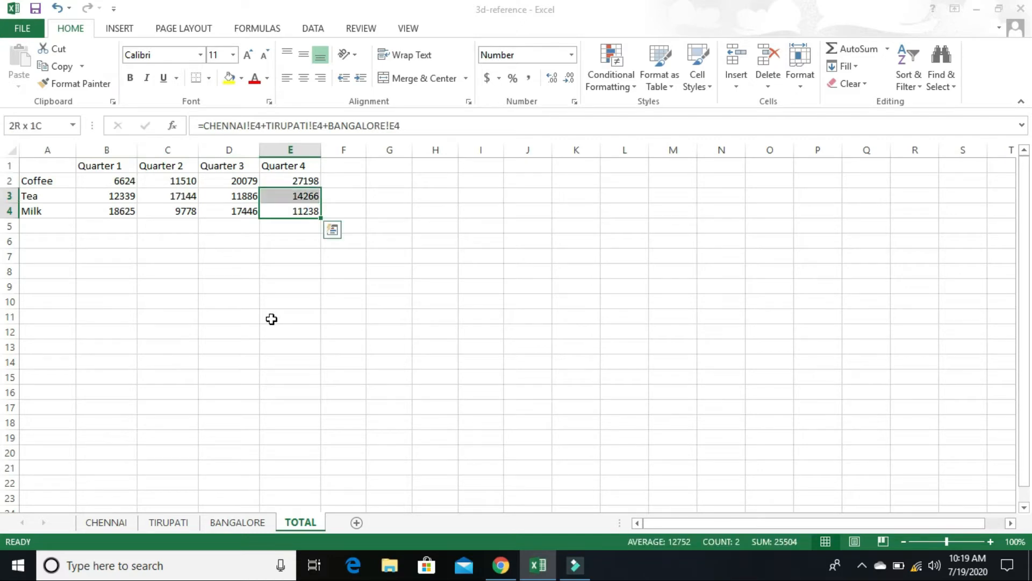
{"action": "key", "text": "shift+Left"}
{"action": "key", "text": "shift+Left"}
{"action": "key", "text": "shift+Left"}
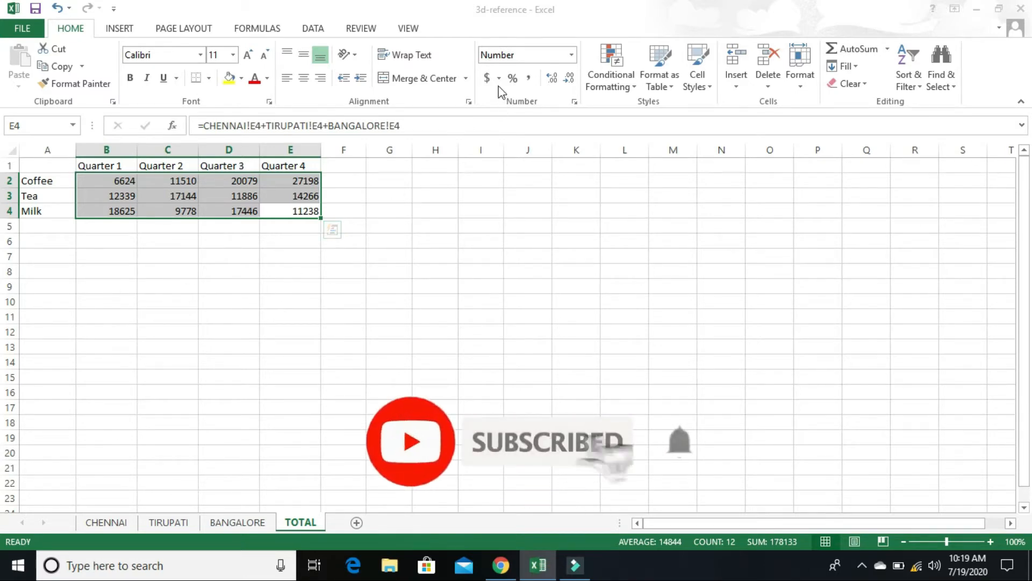
{"action": "left_click", "coordinate": [487, 80]}
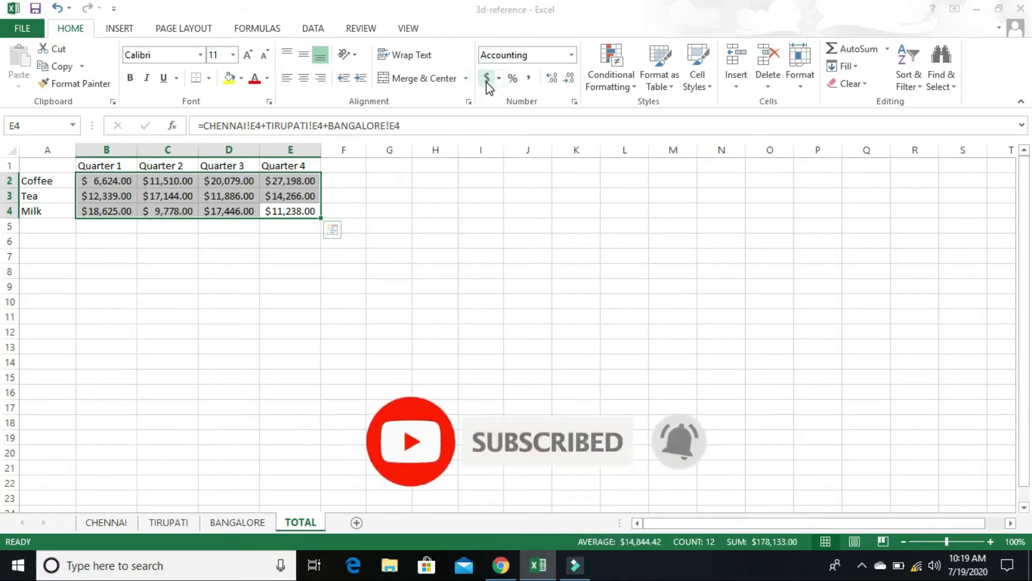
{"action": "left_click", "coordinate": [356, 358]}
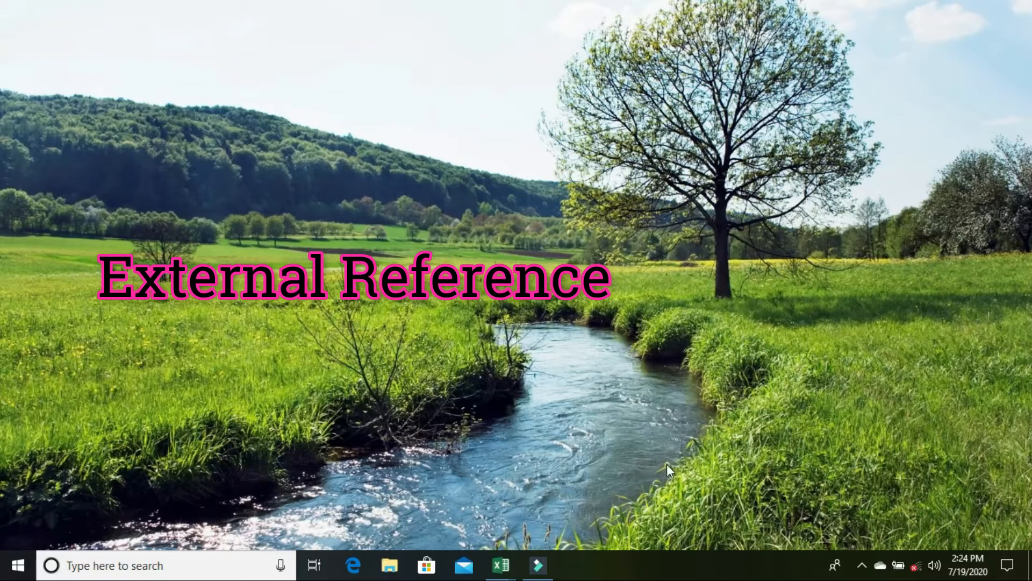
- Bring the separate TIRUPATI, TOTAL, BANGALORE and CHENNAI workbook windows up on the desktop
{"action": "mouse_move", "coordinate": [511, 563]}
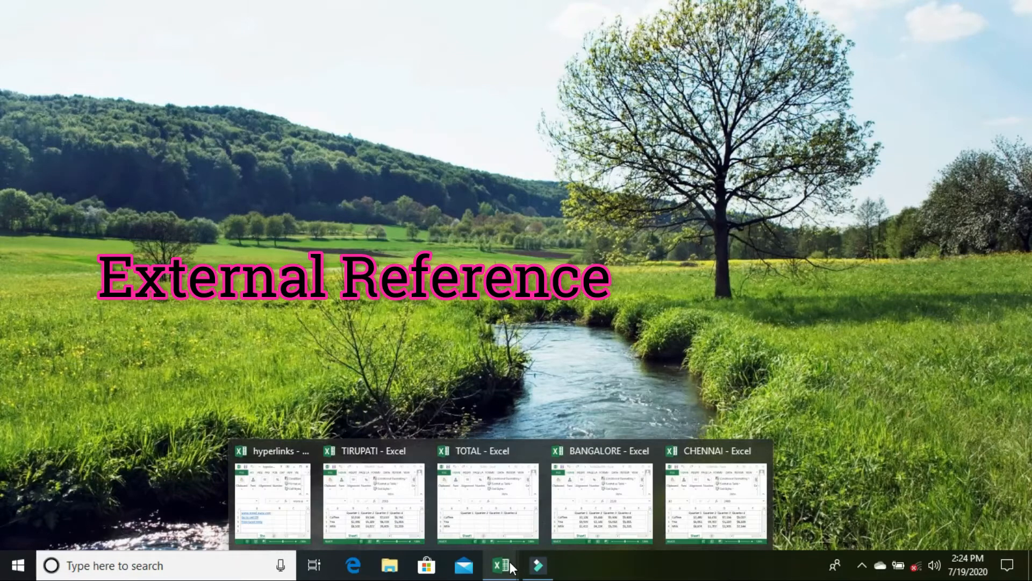
{"action": "left_click", "coordinate": [370, 511]}
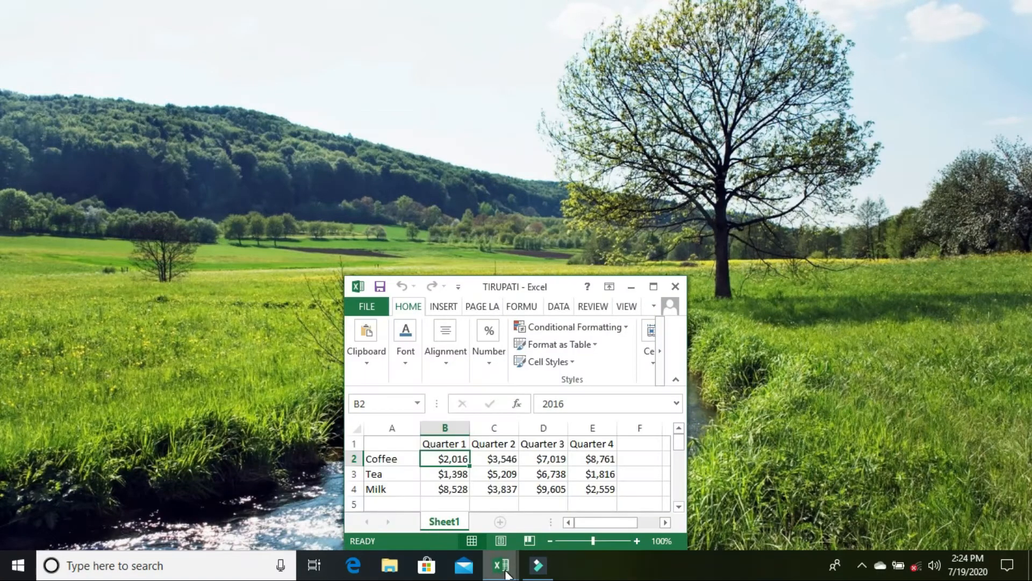
{"action": "mouse_move", "coordinate": [501, 562]}
{"action": "left_click", "coordinate": [506, 533]}
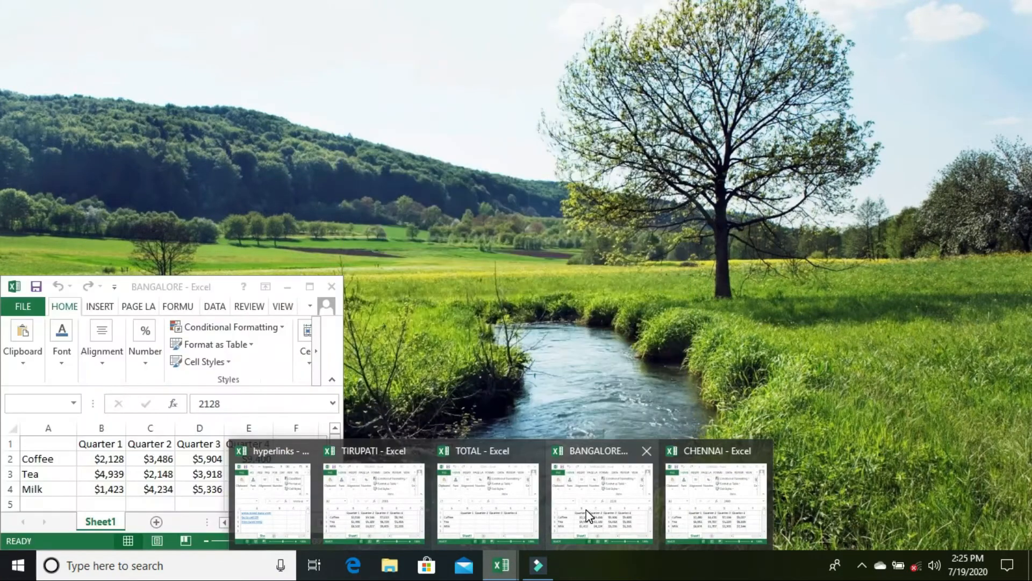
{"action": "left_click", "coordinate": [586, 509]}
{"action": "mouse_move", "coordinate": [501, 564]}
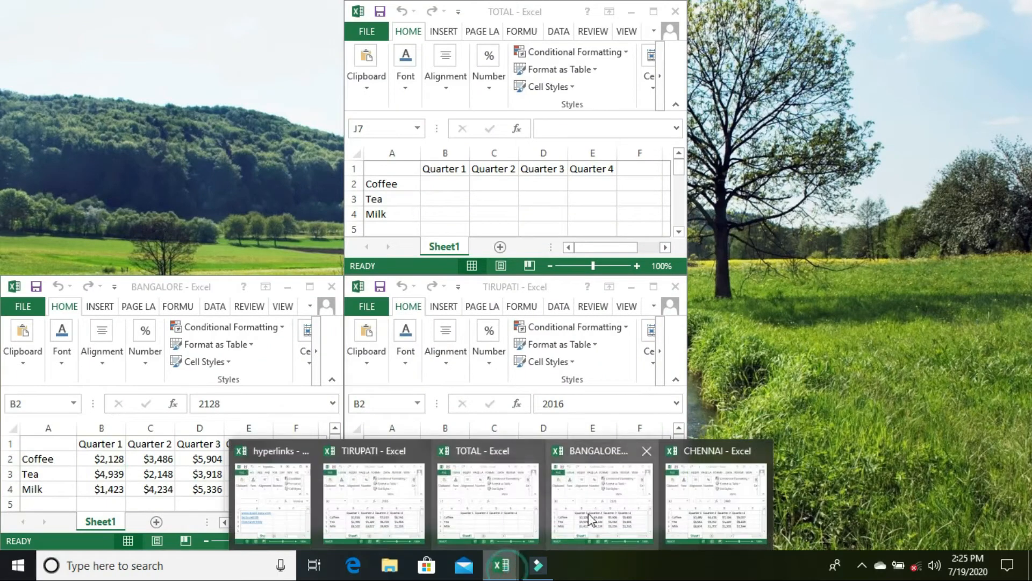
{"action": "left_click", "coordinate": [707, 491]}
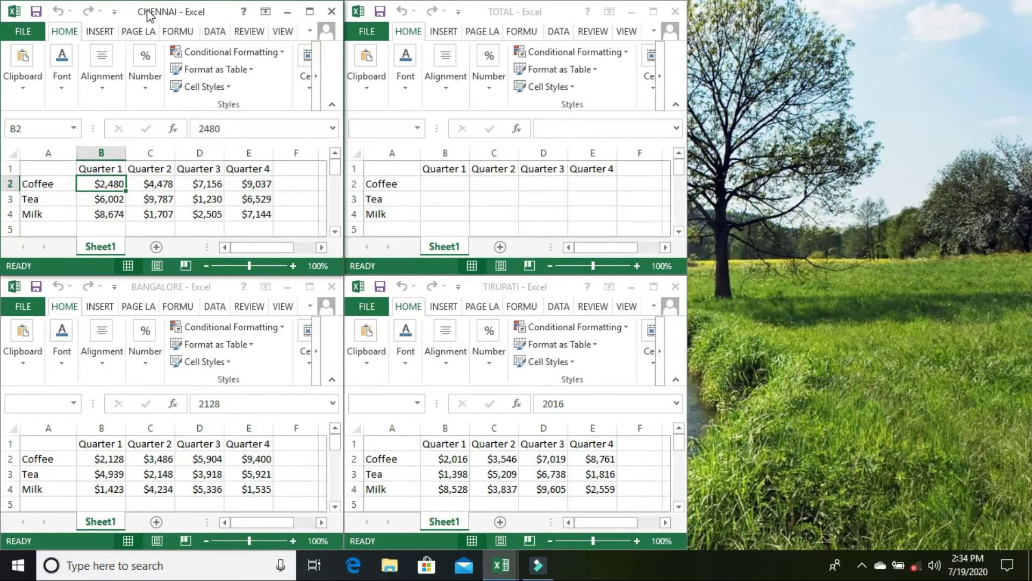
- Maximise the TOTAL workbook, look over the list of open workbooks, and minimise TOTAL
{"action": "double_click", "coordinate": [511, 12]}
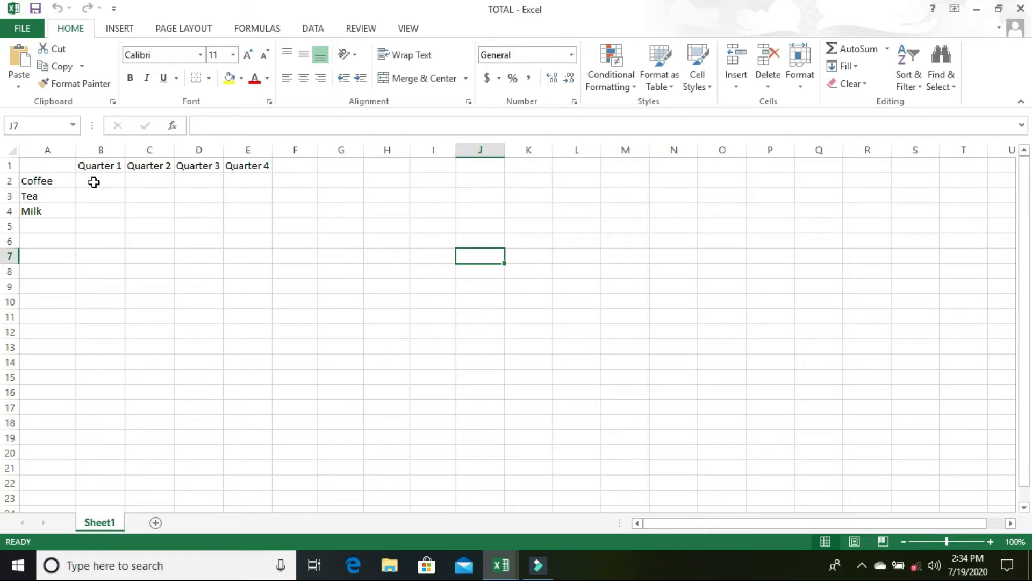
{"action": "mouse_move", "coordinate": [509, 575]}
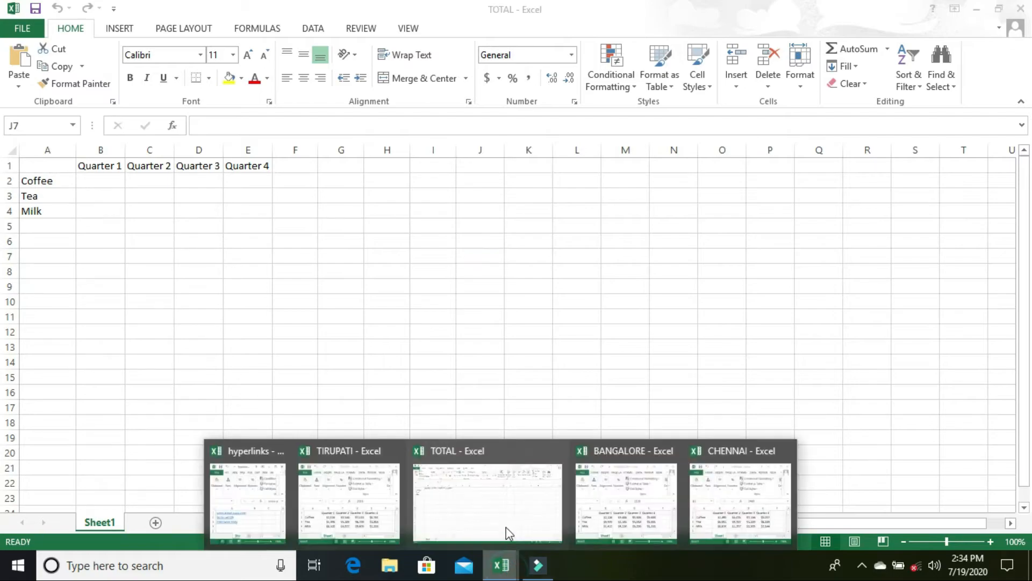
{"action": "mouse_move", "coordinate": [271, 492]}
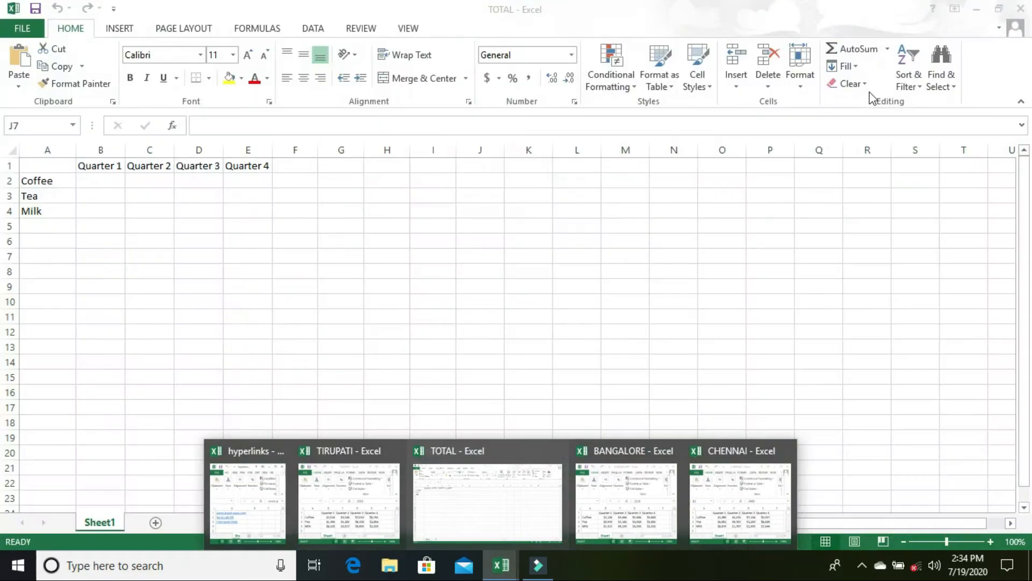
{"action": "left_click", "coordinate": [980, 13]}
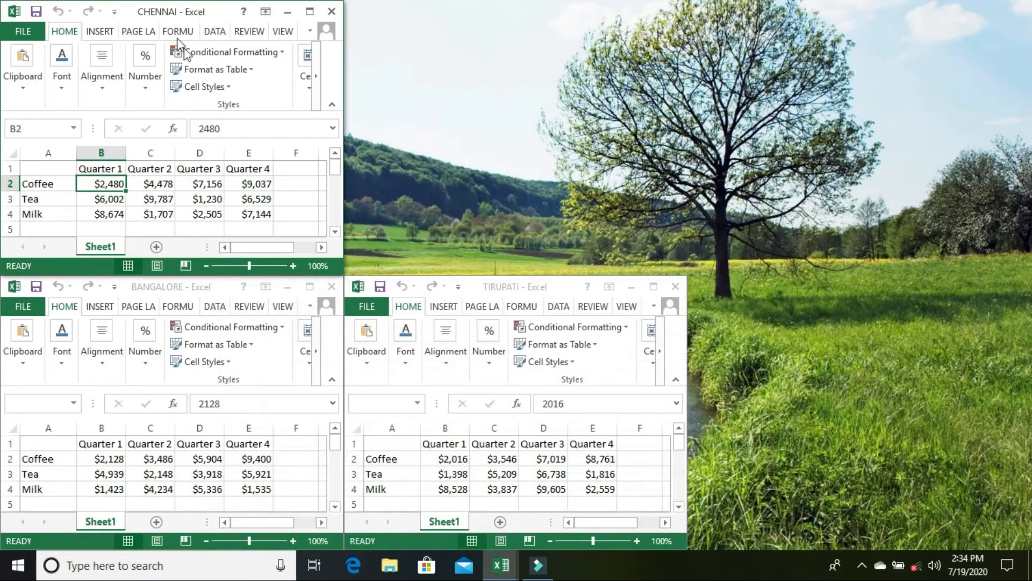
- Review the BANGALORE and TIRUPATI workbooks, viewing TIRUPATI maximised, and minimise all three city workbooks
{"action": "left_click", "coordinate": [146, 292]}
{"action": "left_click", "coordinate": [549, 291]}
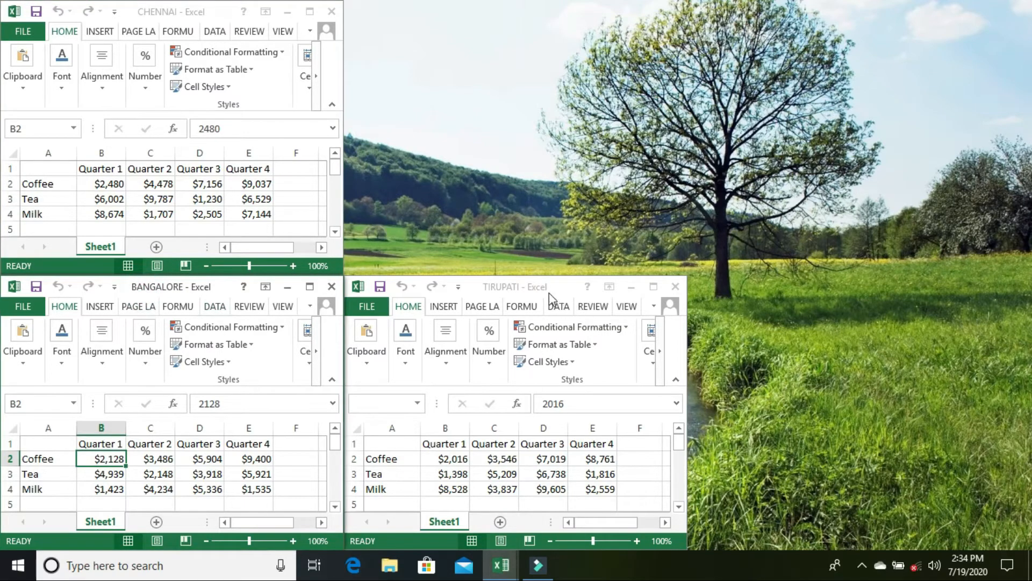
{"action": "double_click", "coordinate": [534, 285]}
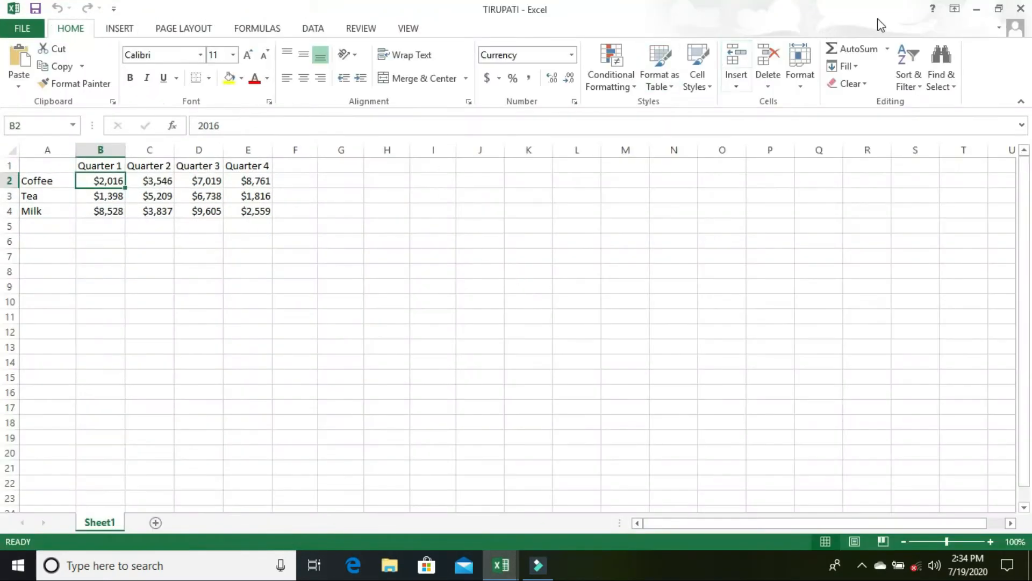
{"action": "left_click", "coordinate": [977, 13]}
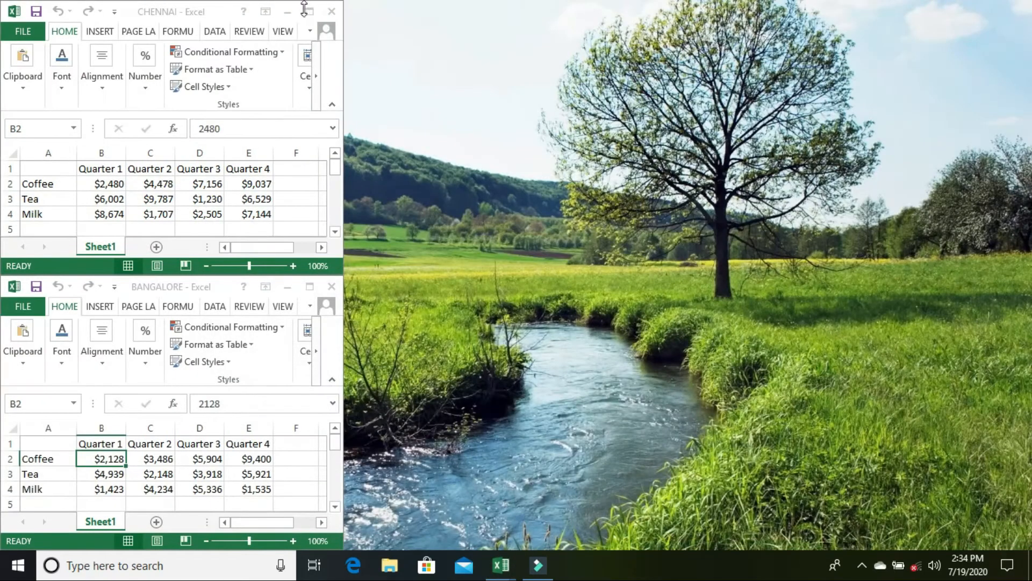
{"action": "left_click", "coordinate": [288, 11]}
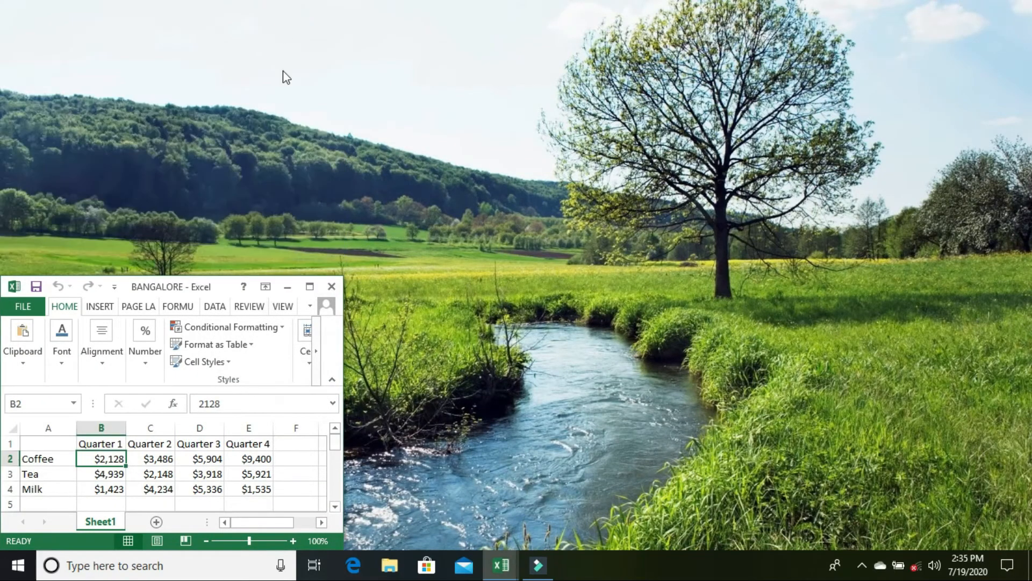
{"action": "left_click", "coordinate": [288, 286]}
- Bring up the TOTAL workbook and start a formula in B2 with =[CHENNAI.xlsx]Sheet1!$B$2+, picking the reference from the CHENNAI workbook
{"action": "mouse_move", "coordinate": [500, 563]}
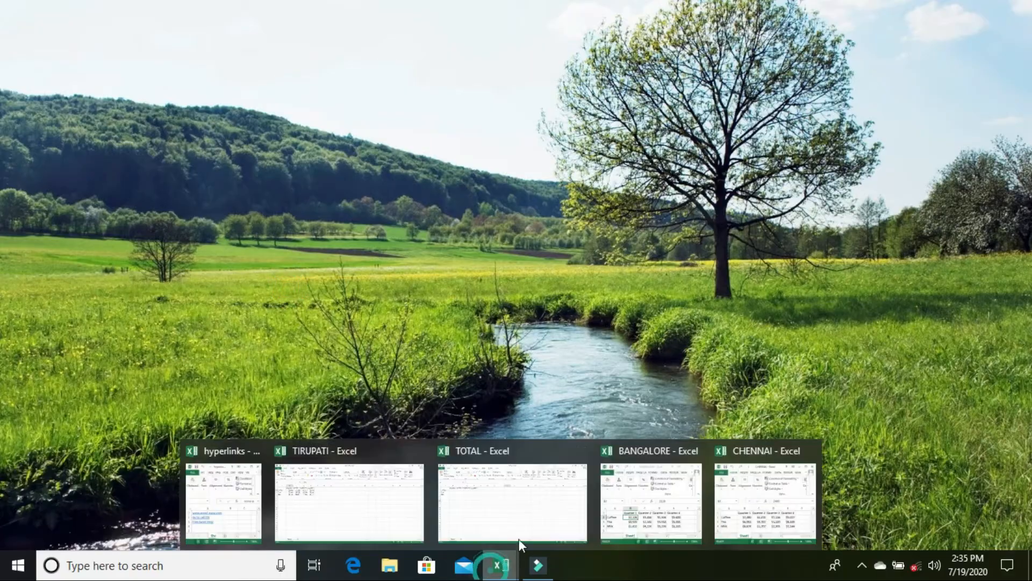
{"action": "left_click", "coordinate": [483, 476]}
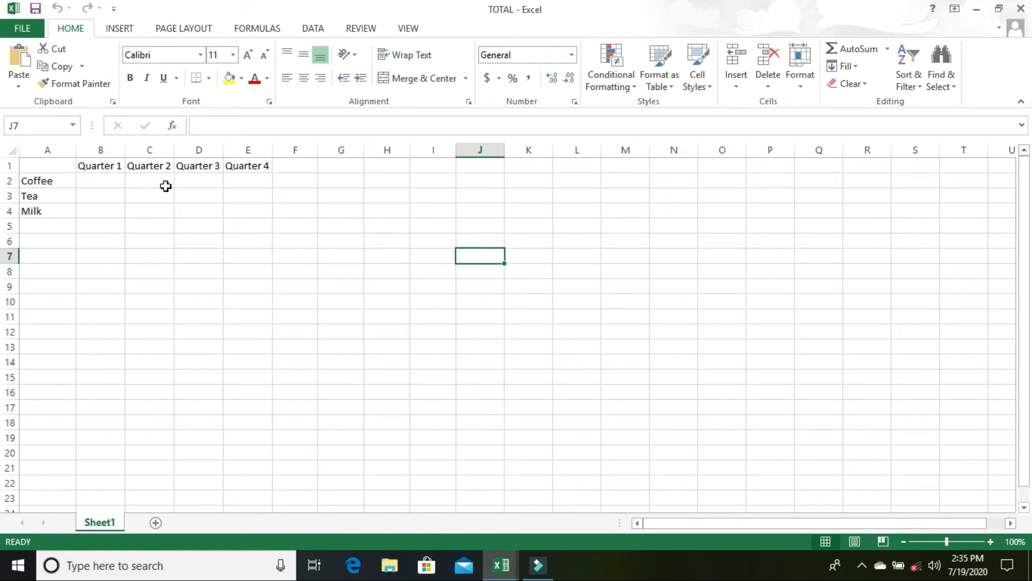
{"action": "left_click", "coordinate": [88, 183]}
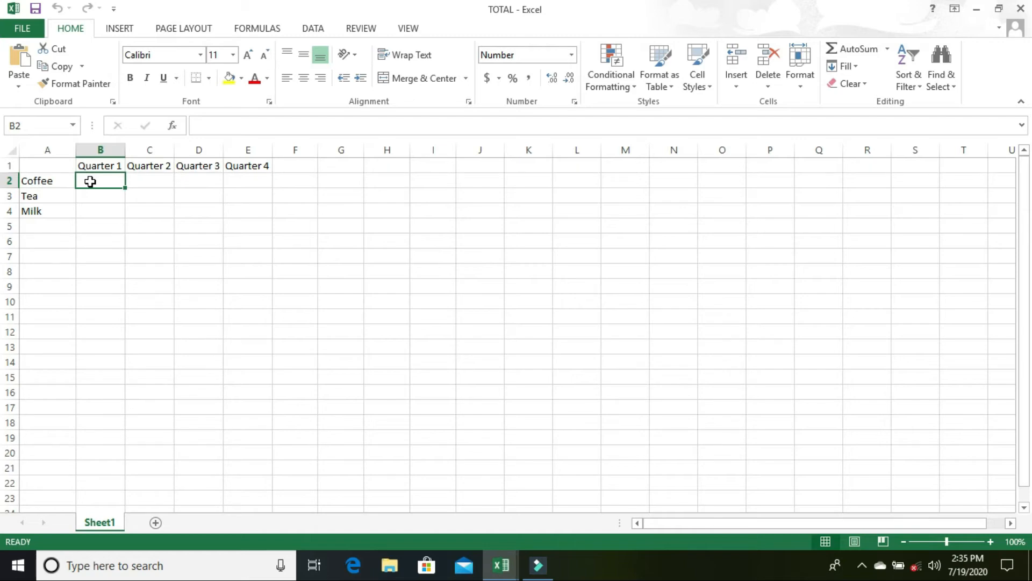
{"action": "type", "text": "="}
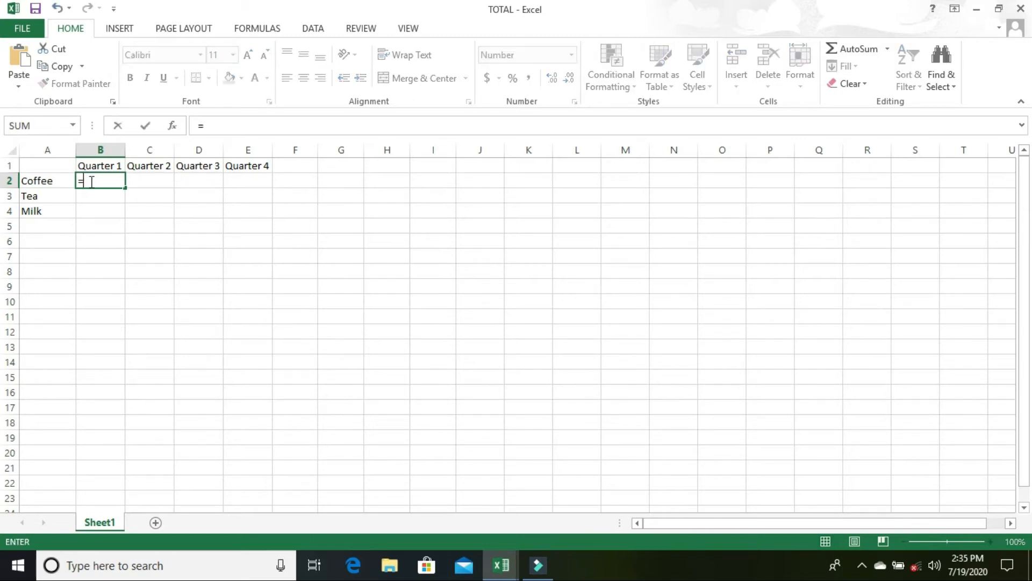
{"action": "left_click", "coordinate": [420, 28]}
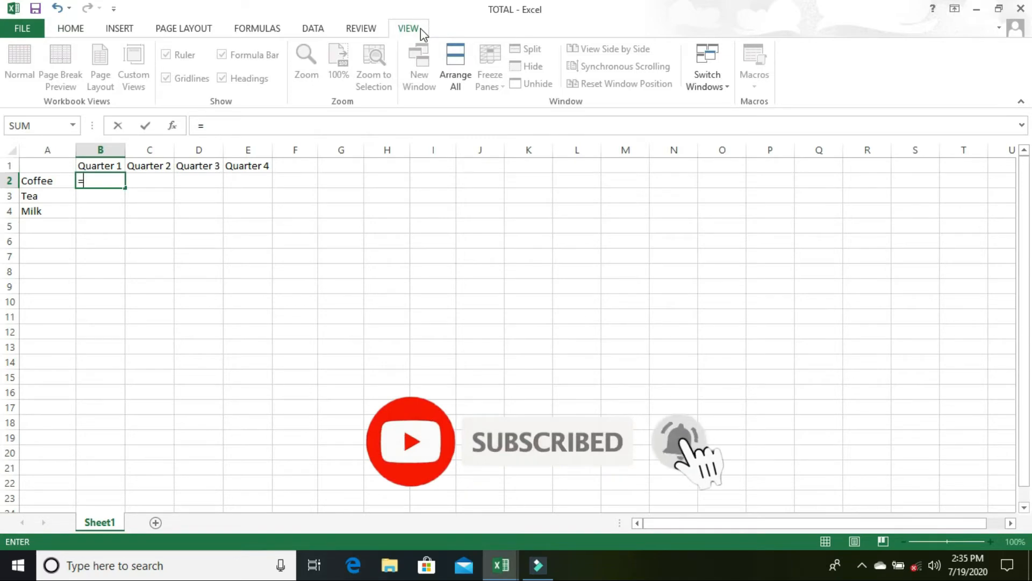
{"action": "left_click", "coordinate": [717, 87]}
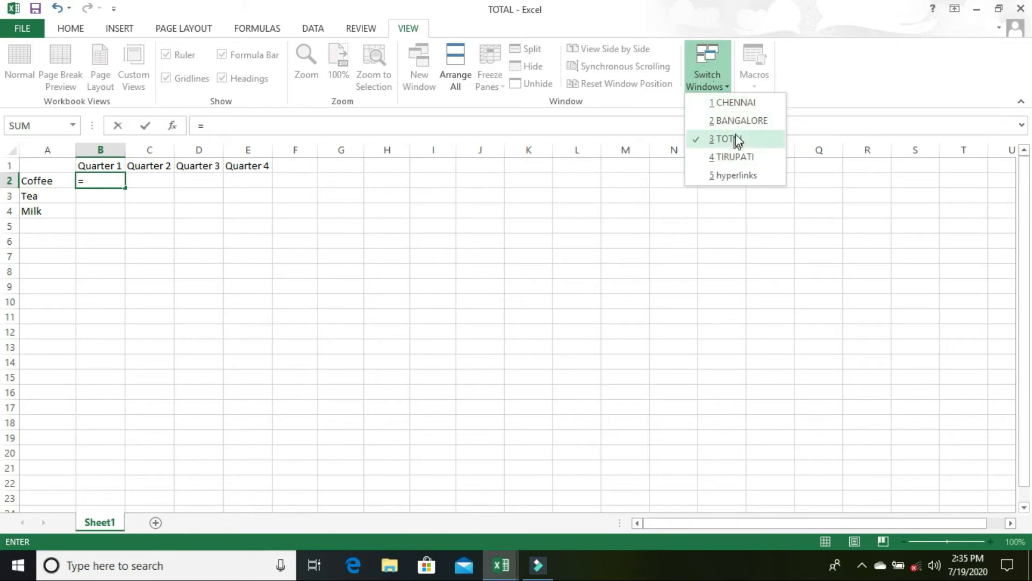
{"action": "left_click", "coordinate": [741, 103]}
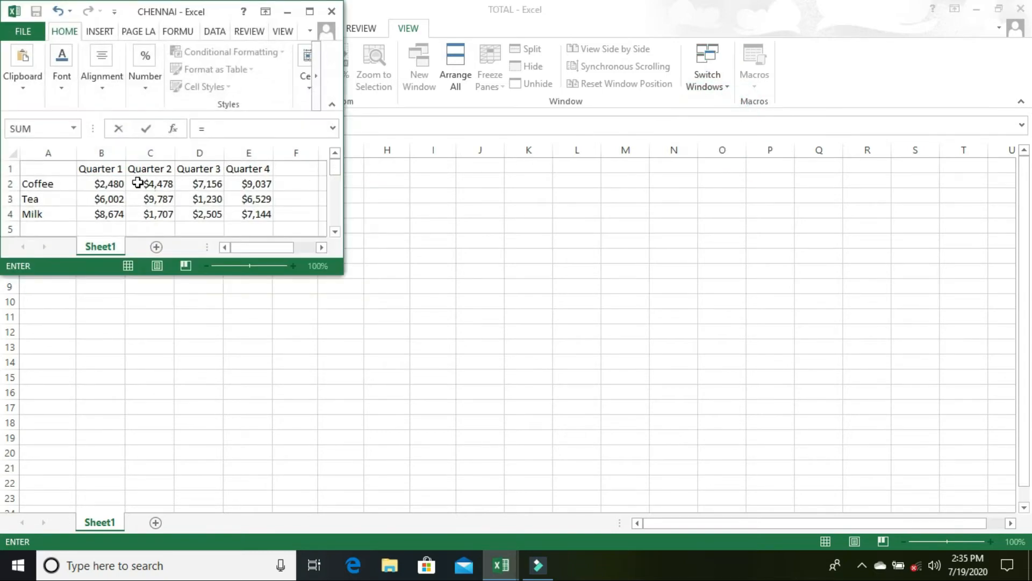
{"action": "left_click", "coordinate": [89, 184]}
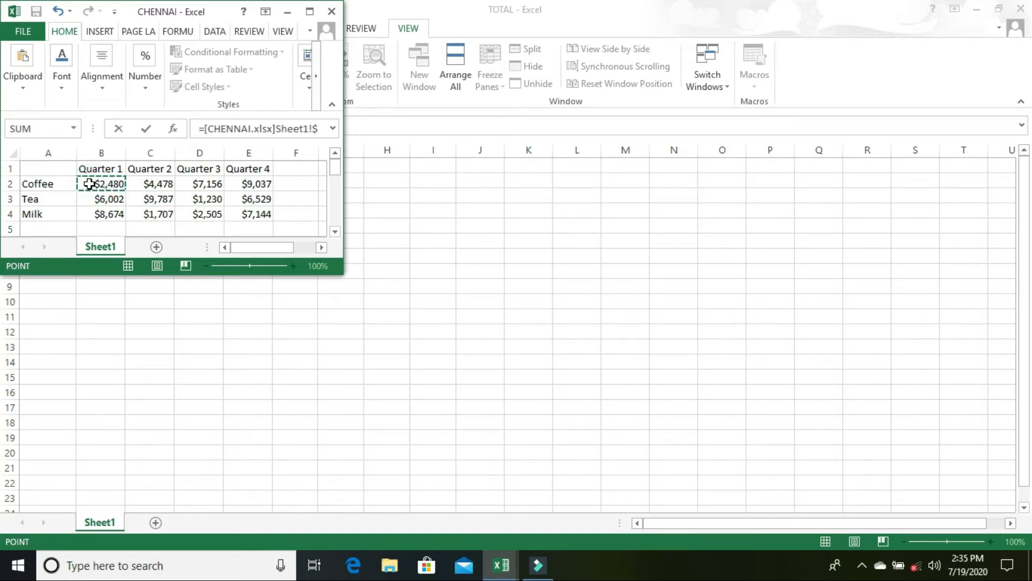
{"action": "type", "text": "+"}
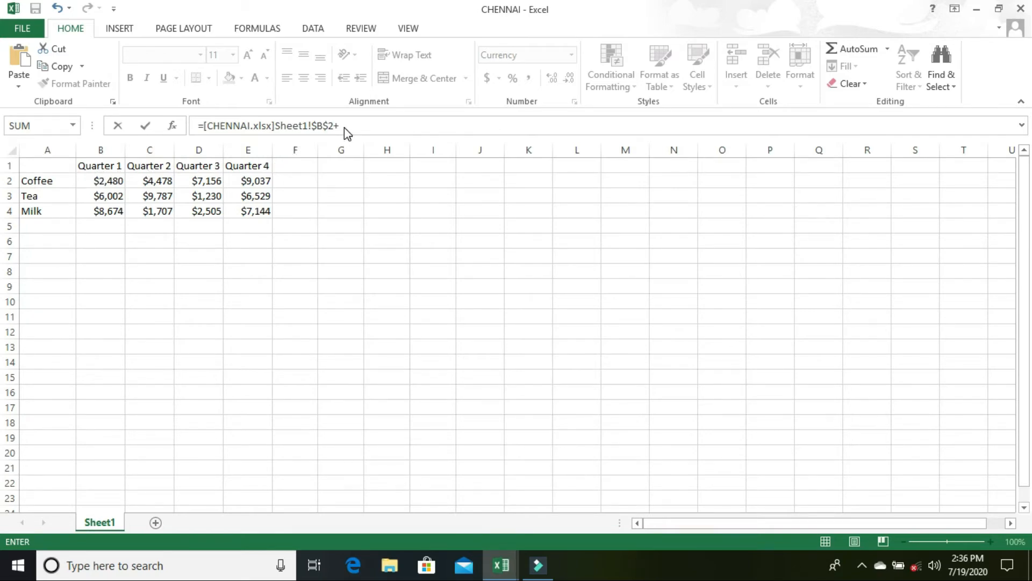
- Extend the formula with cell B2 of the TIRUPATI workbook's Sheet1, followed by a plus sign
{"action": "left_click", "coordinate": [407, 30]}
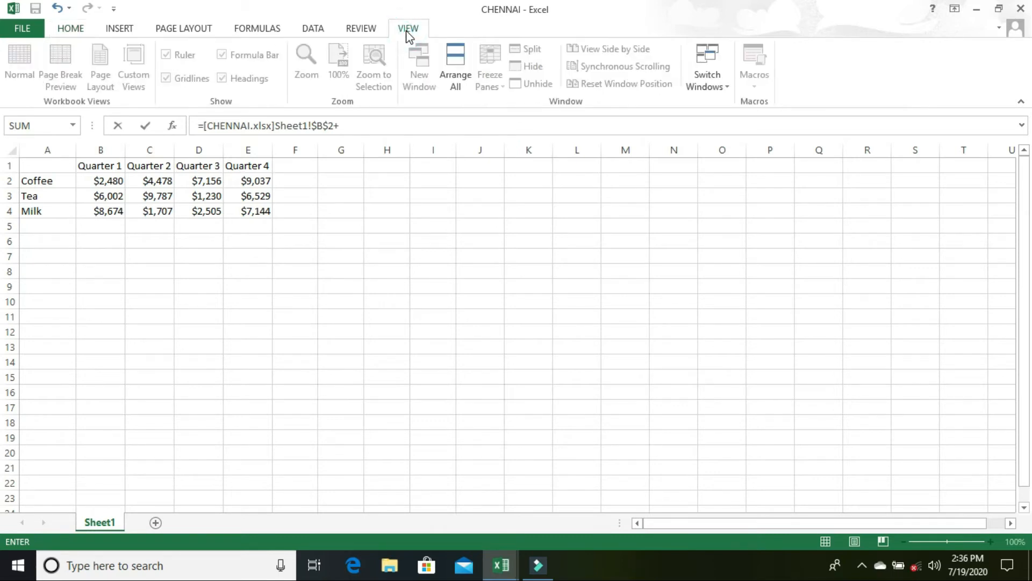
{"action": "left_click", "coordinate": [722, 86]}
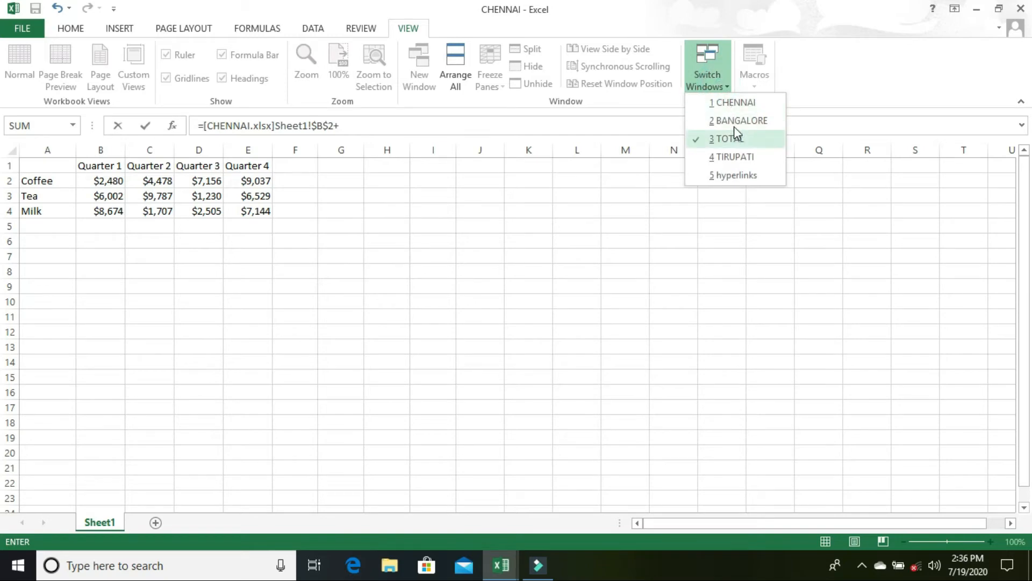
{"action": "left_click", "coordinate": [736, 156]}
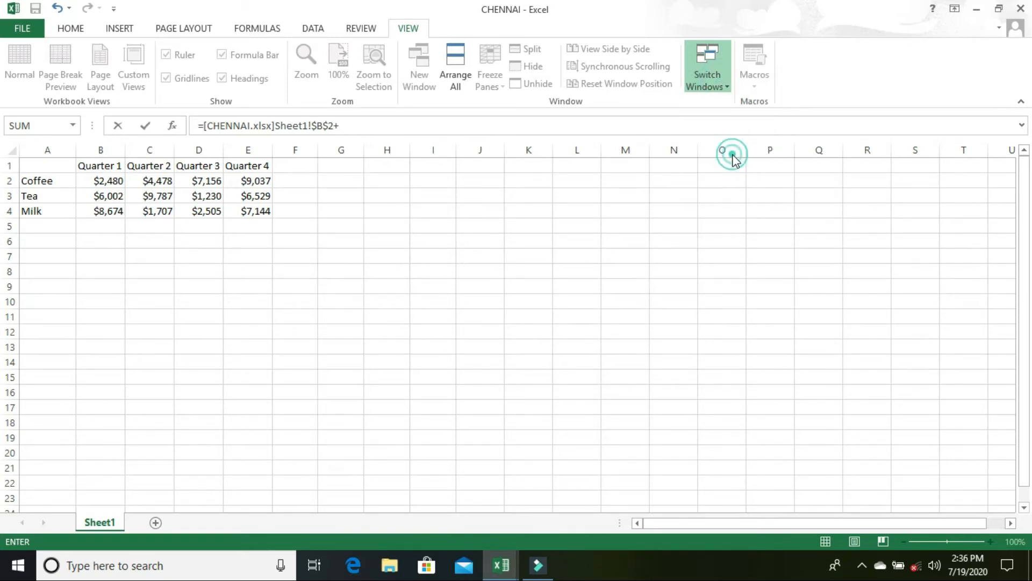
{"action": "left_click", "coordinate": [106, 181]}
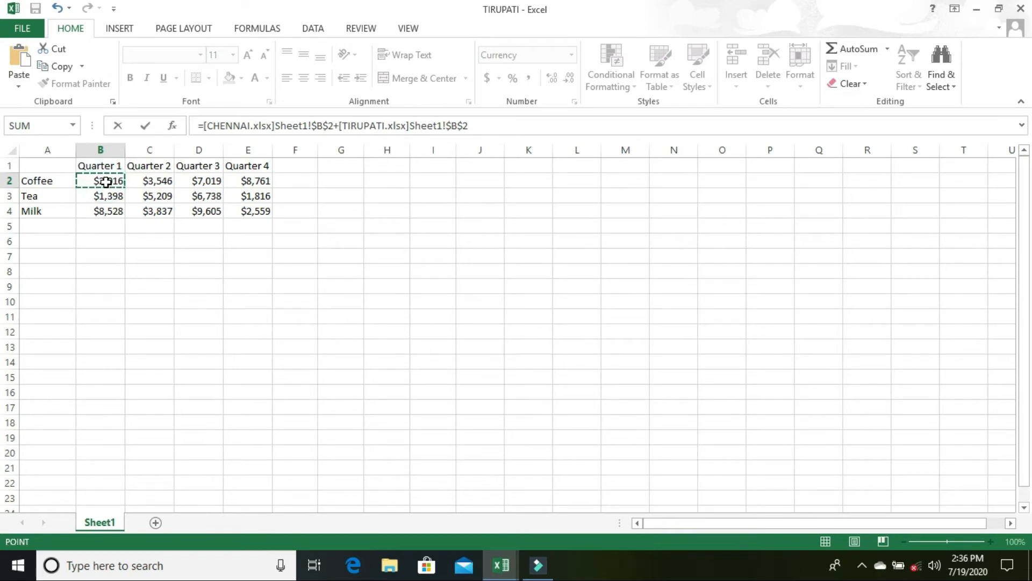
{"action": "type", "text": "+"}
- Add cell B2 of the BANGALORE workbook's Sheet1 as the last term and enter the formula
{"action": "left_click", "coordinate": [412, 31]}
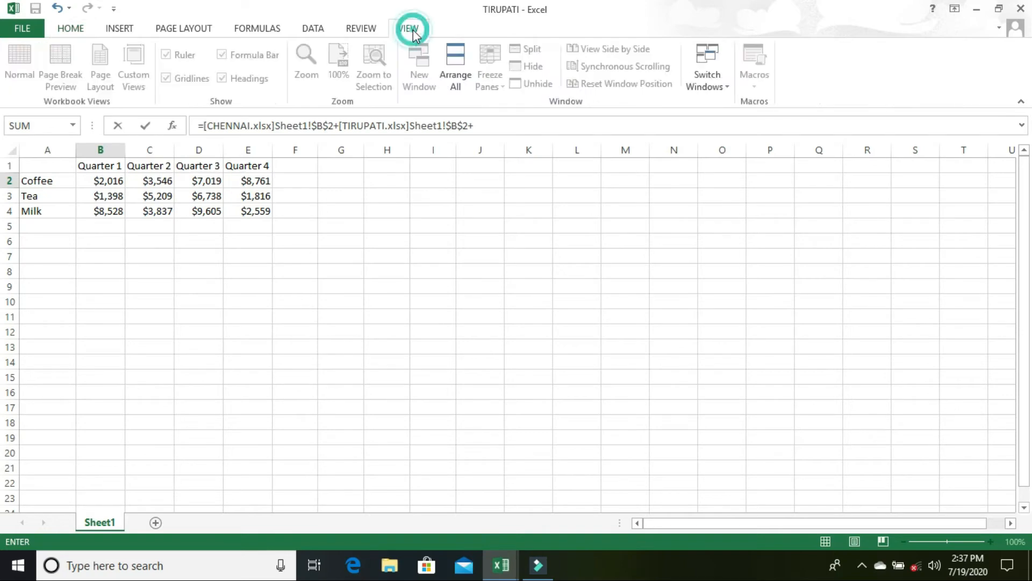
{"action": "left_click", "coordinate": [720, 79]}
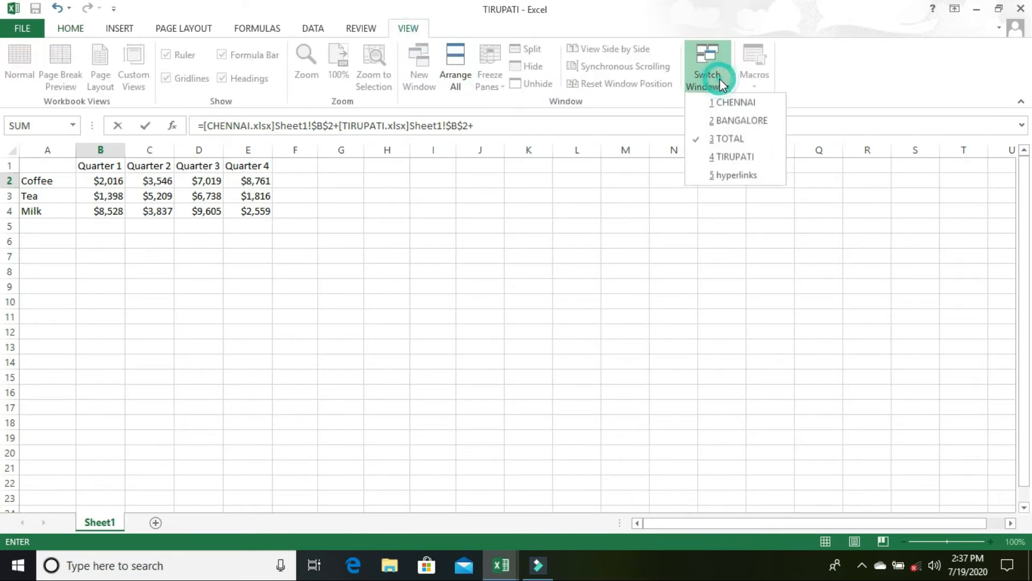
{"action": "left_click", "coordinate": [742, 122]}
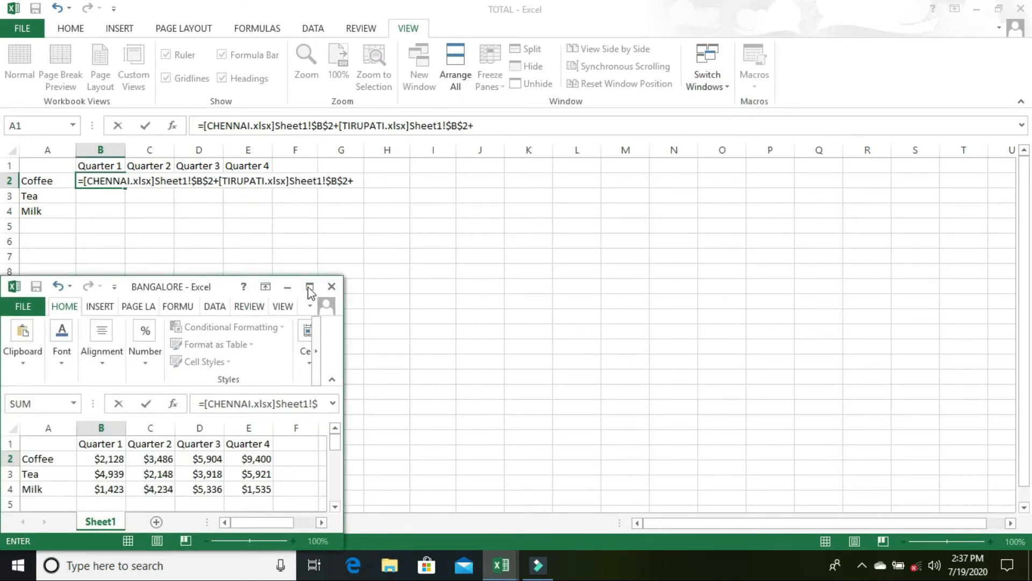
{"action": "left_click", "coordinate": [310, 287]}
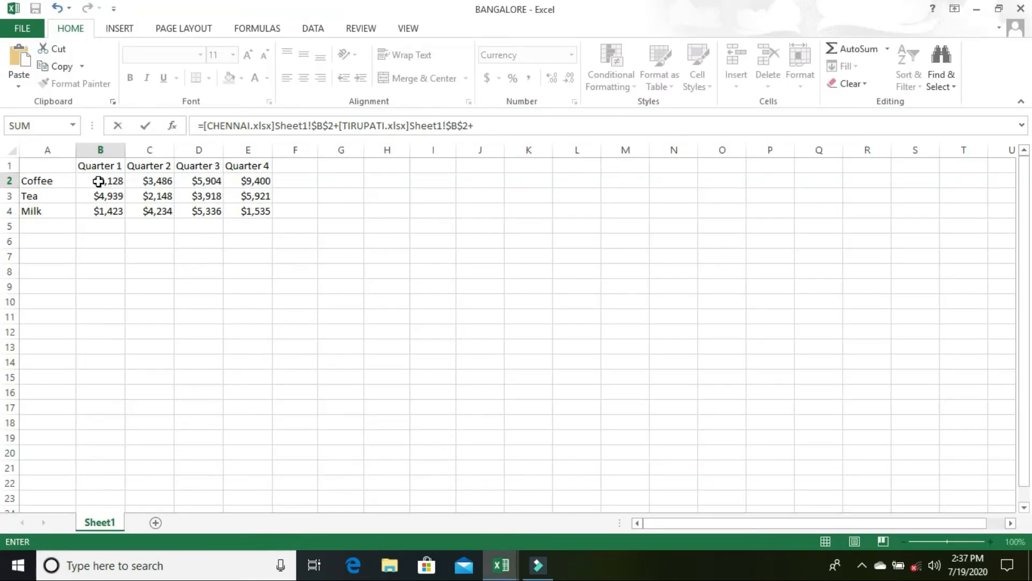
{"action": "left_click", "coordinate": [98, 182]}
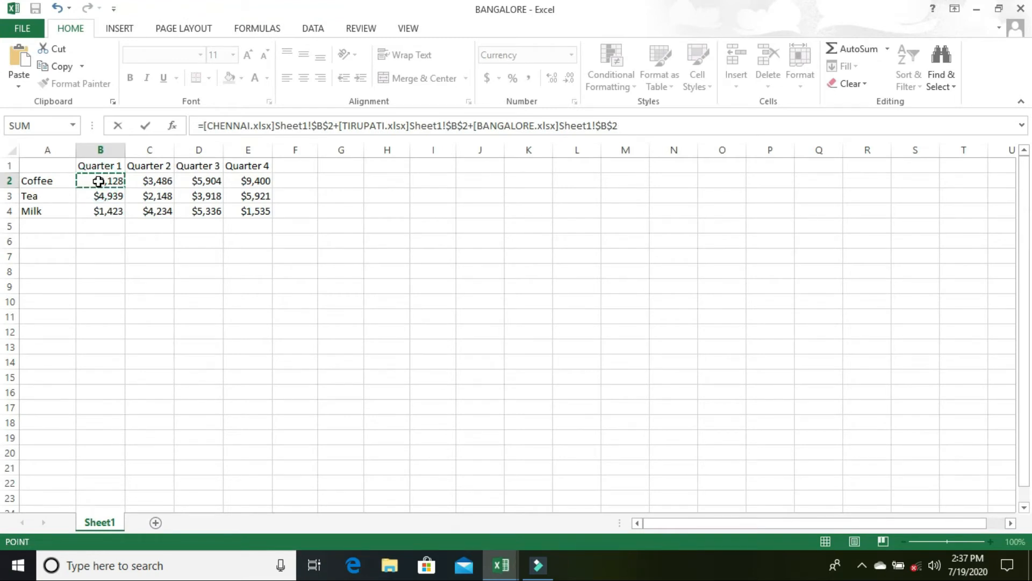
{"action": "key", "text": "Return"}
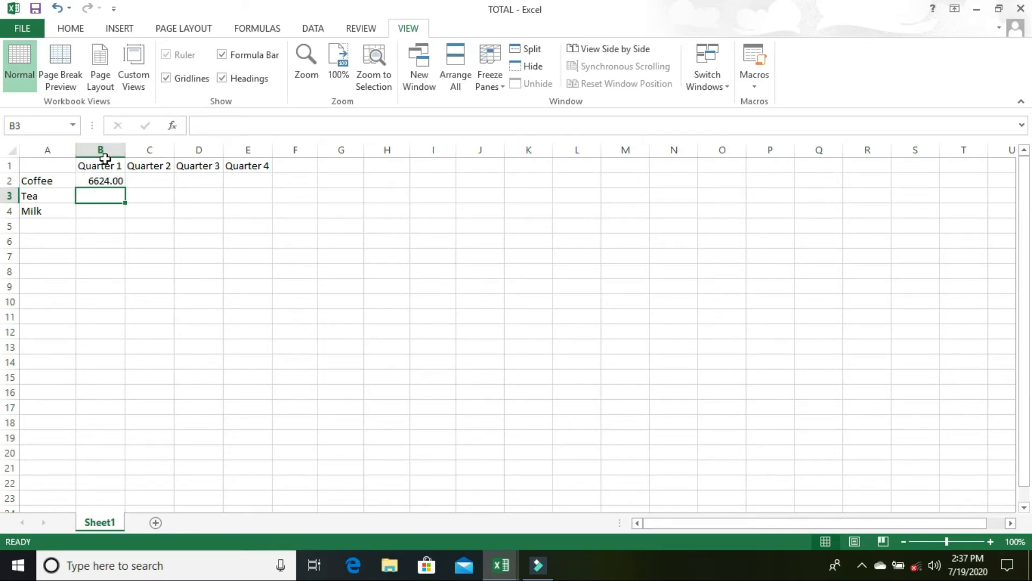
- Check the formula in B2 of TOTAL, try filling it down to B4, and undo the fill
{"action": "double_click", "coordinate": [105, 181]}
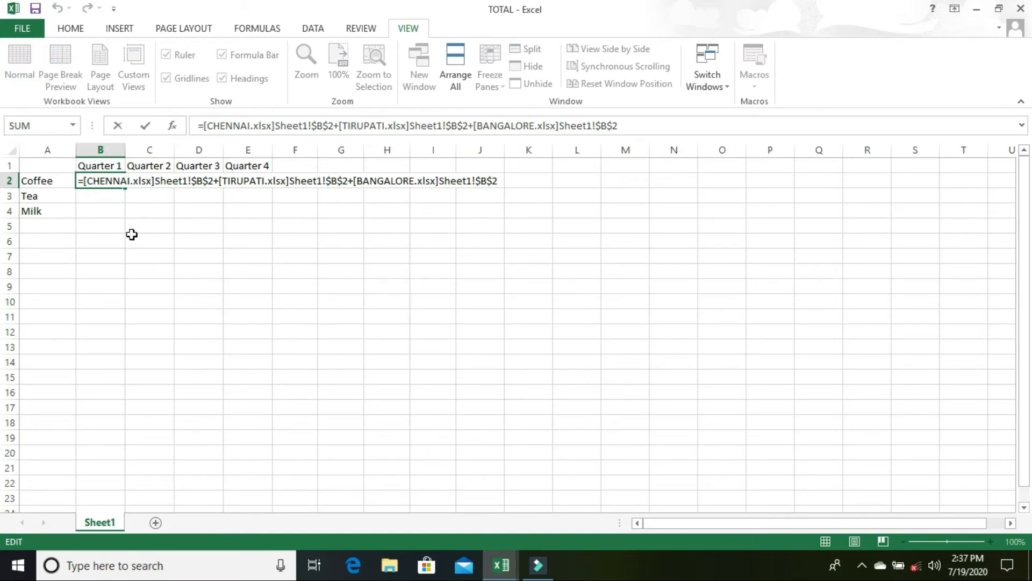
{"action": "key", "text": "Return"}
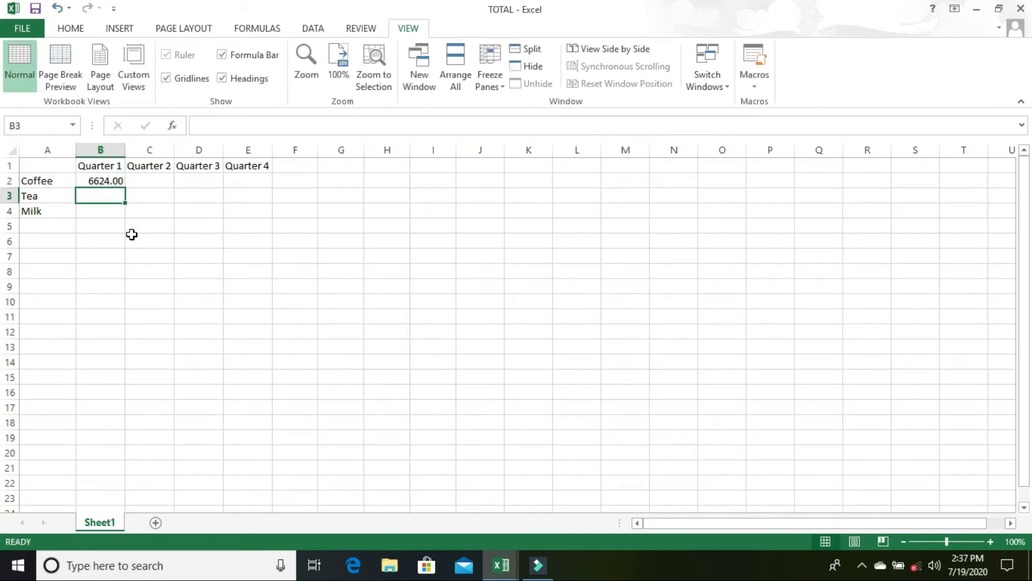
{"action": "left_click", "coordinate": [102, 184]}
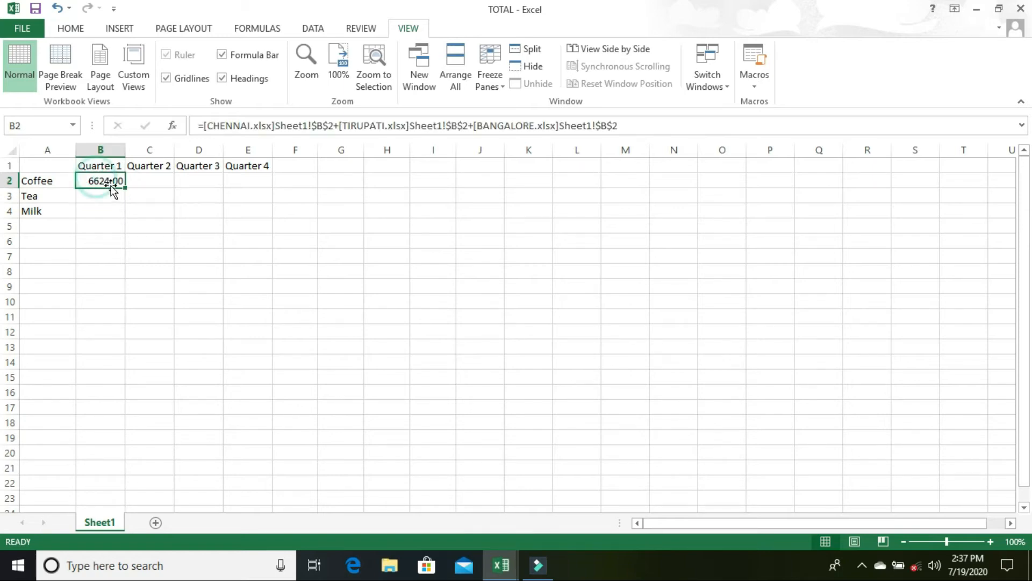
{"action": "left_click_drag", "start_coordinate": [125, 187], "coordinate": [126, 212]}
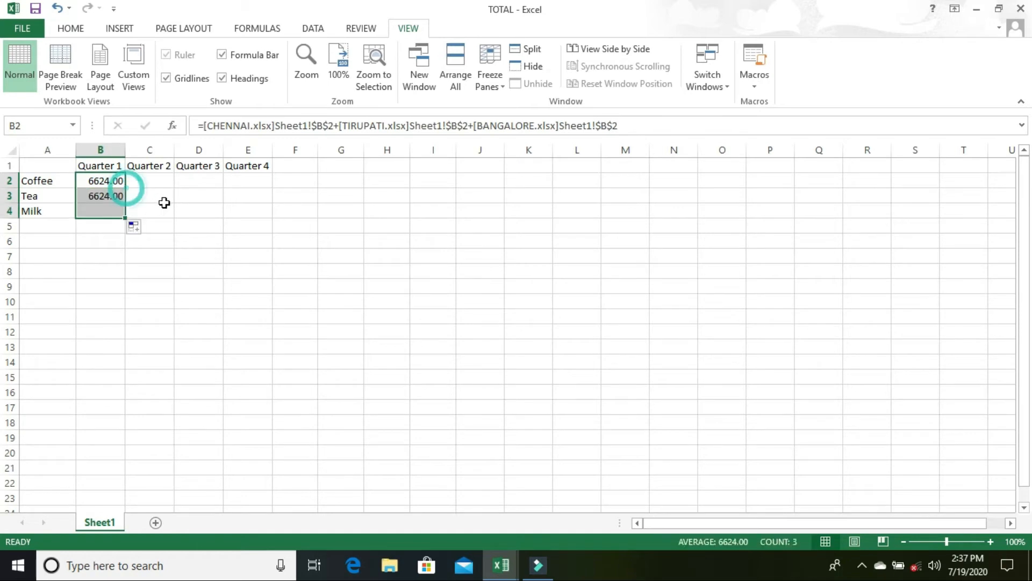
{"action": "left_click", "coordinate": [203, 206]}
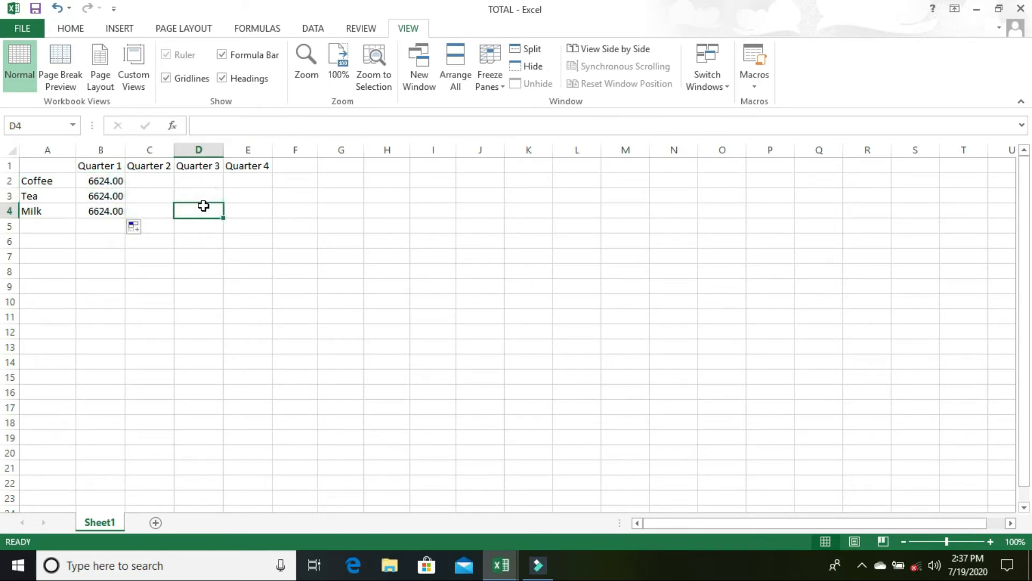
{"action": "key", "text": "ctrl+z"}
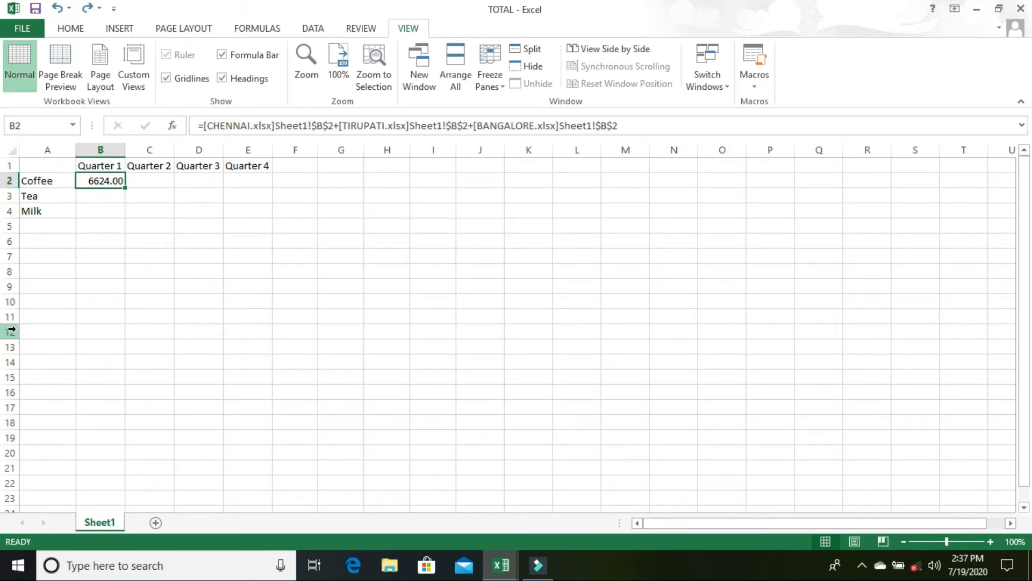
- Try copying the B2 formula into C2:E4 of TOTAL and undo the paste
{"action": "key", "text": "ctrl+c"}
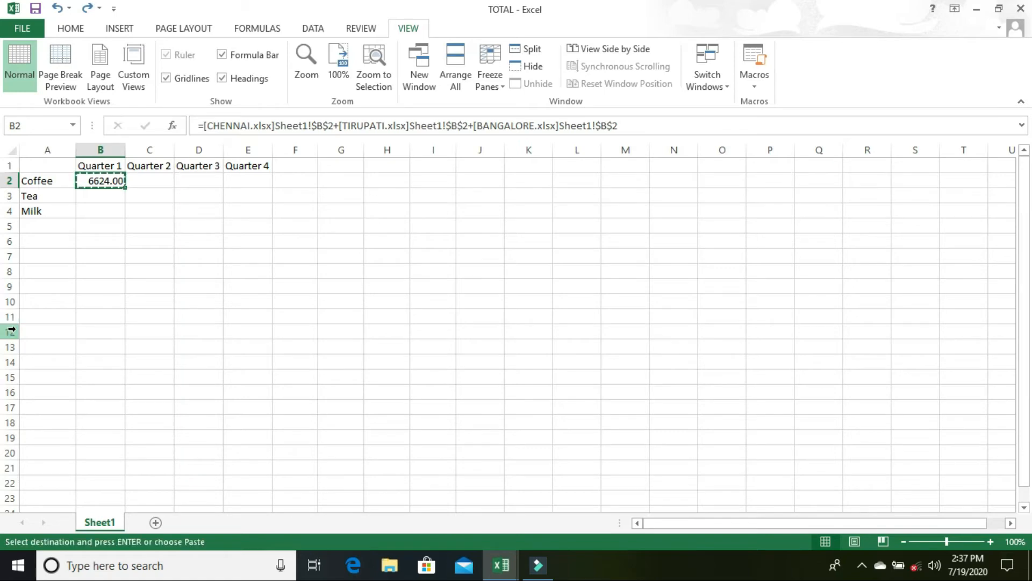
{"action": "key", "text": "Right"}
{"action": "key", "text": "shift+Right"}
{"action": "key", "text": "shift+Right"}
{"action": "key", "text": "shift+Down"}
{"action": "key", "text": "shift+Down"}
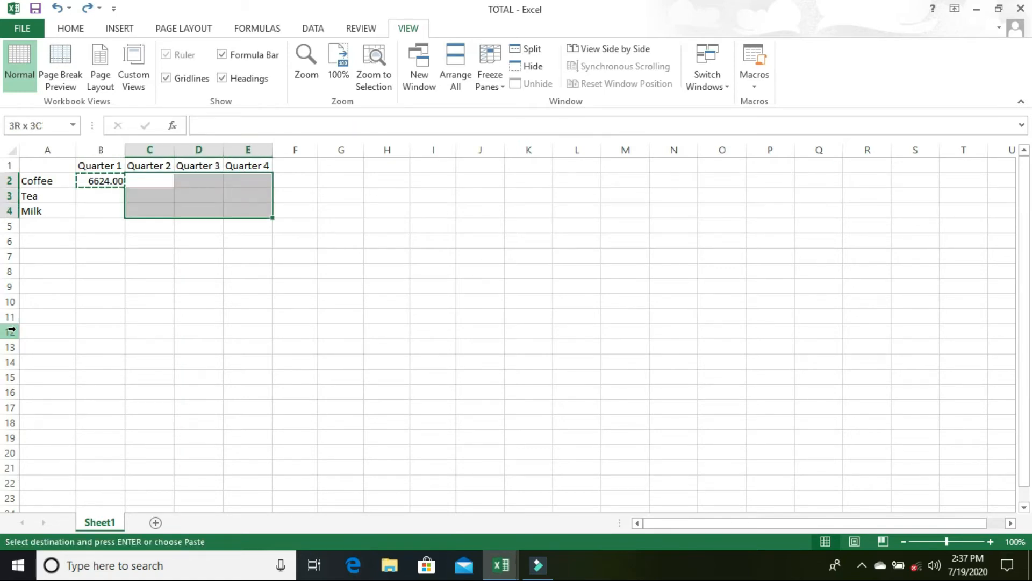
{"action": "key", "text": "Return"}
{"action": "key", "text": "Left"}
{"action": "key", "text": "ctrl+z"}
{"action": "key", "text": "Left"}
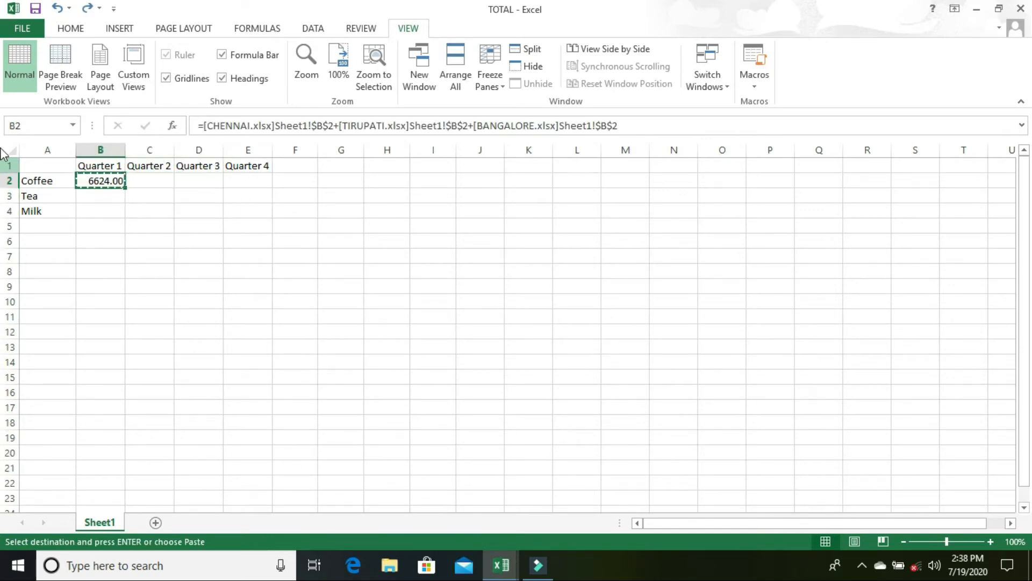
- Look at the source figures in the TIRUPATI workbook and return to the TOTAL workbook
{"action": "left_click", "coordinate": [107, 196]}
{"action": "left_click", "coordinate": [118, 182]}
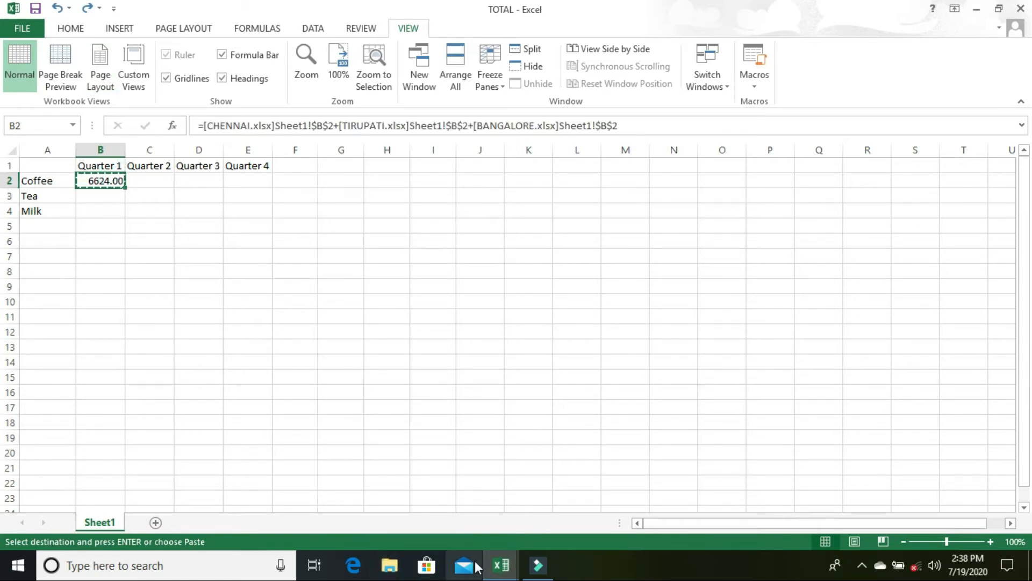
{"action": "mouse_move", "coordinate": [493, 569]}
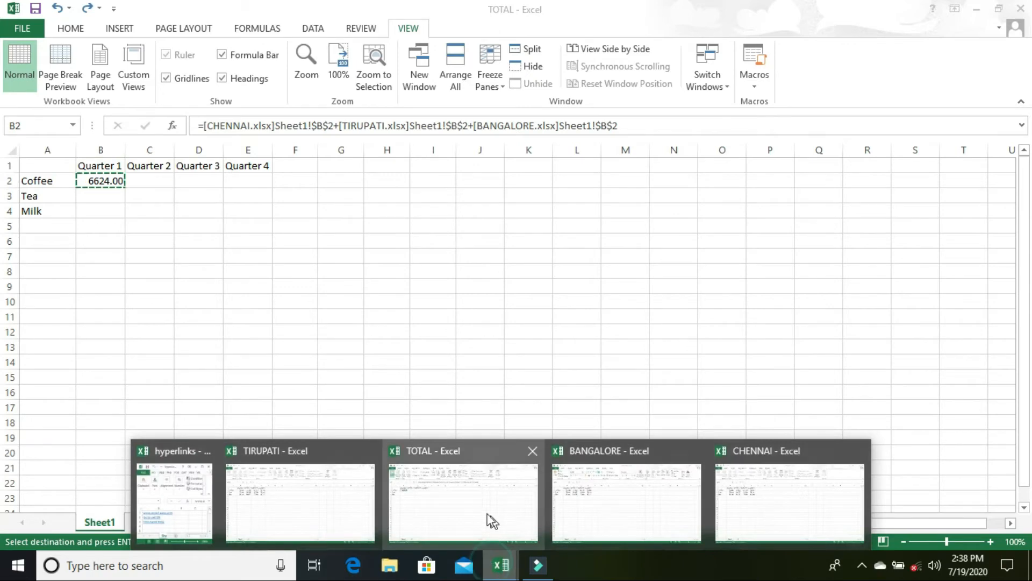
{"action": "left_click", "coordinate": [300, 496]}
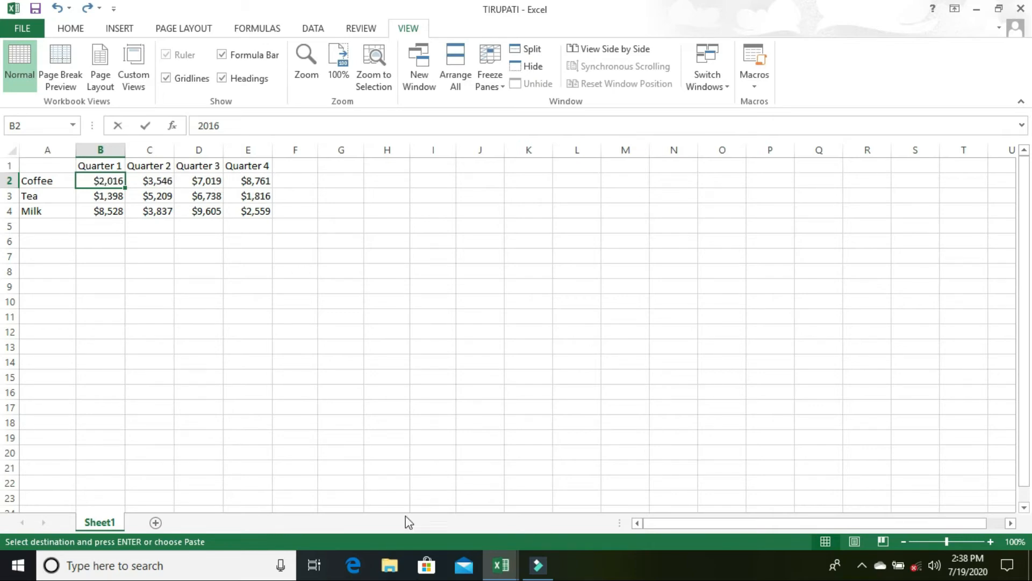
{"action": "left_click", "coordinate": [507, 562]}
{"action": "left_click", "coordinate": [457, 500]}
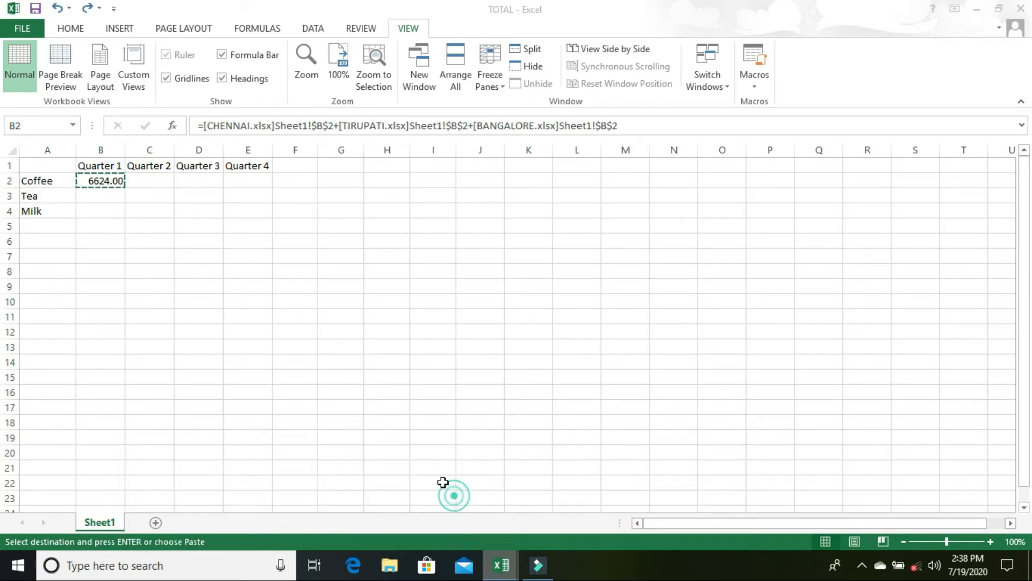
- Fill the external reference formula in B2 of TOTAL down through the Tea and Milk rows to B4
{"action": "left_click", "coordinate": [140, 199]}
{"action": "double_click", "coordinate": [110, 183]}
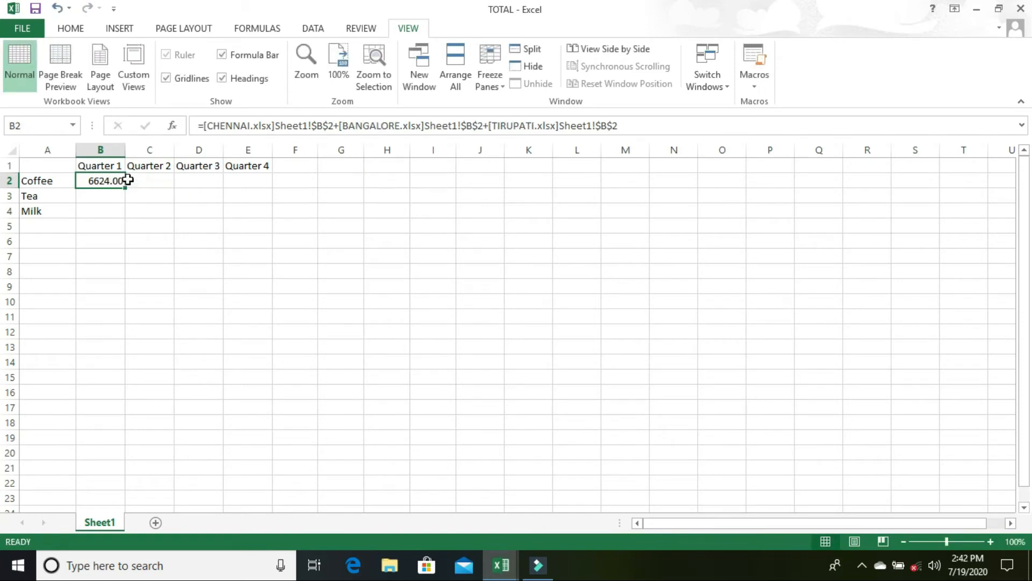
{"action": "key", "text": "alt"}
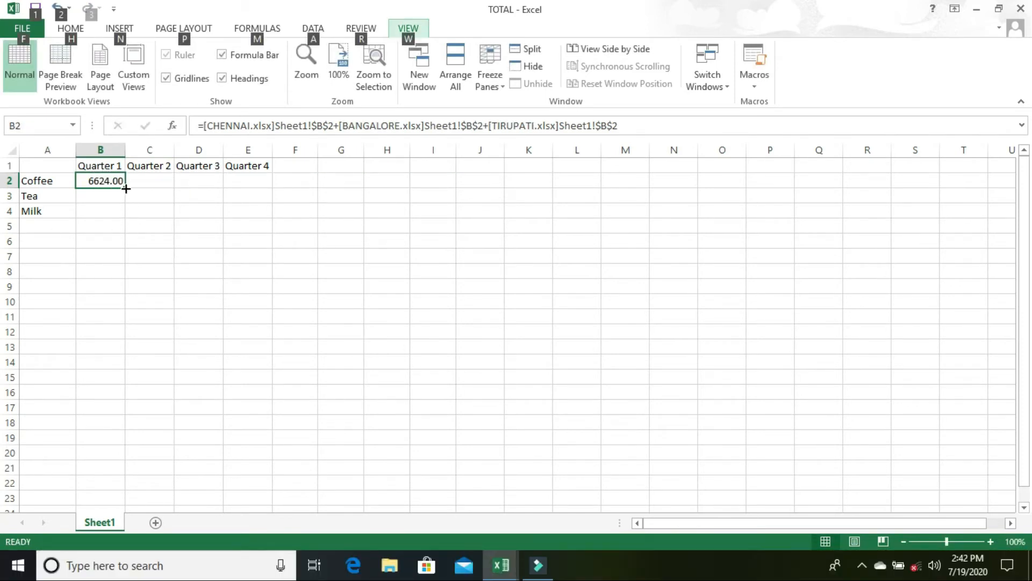
{"action": "left_click_drag", "start_coordinate": [126, 189], "coordinate": [124, 212]}
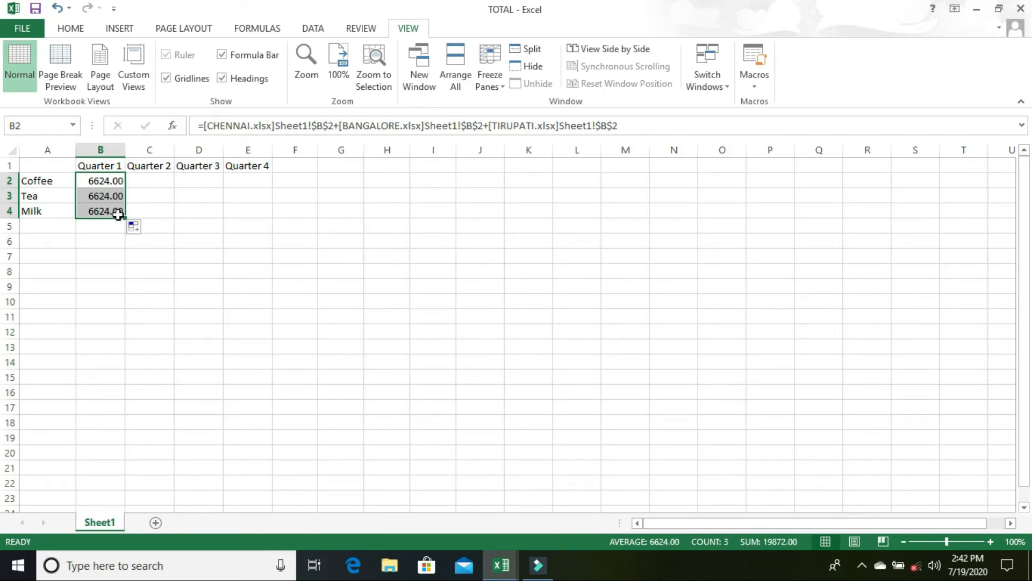
- Undo the fill below B2 and change the CHENNAI reference in the B2 formula from absolute to relative B2
{"action": "key", "text": "ctrl+z"}
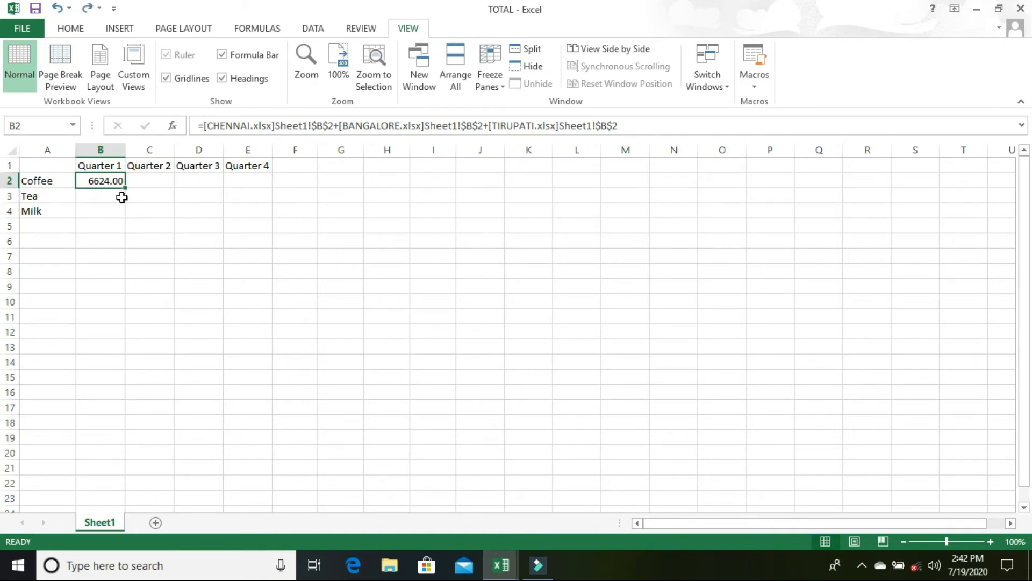
{"action": "key", "text": "F2"}
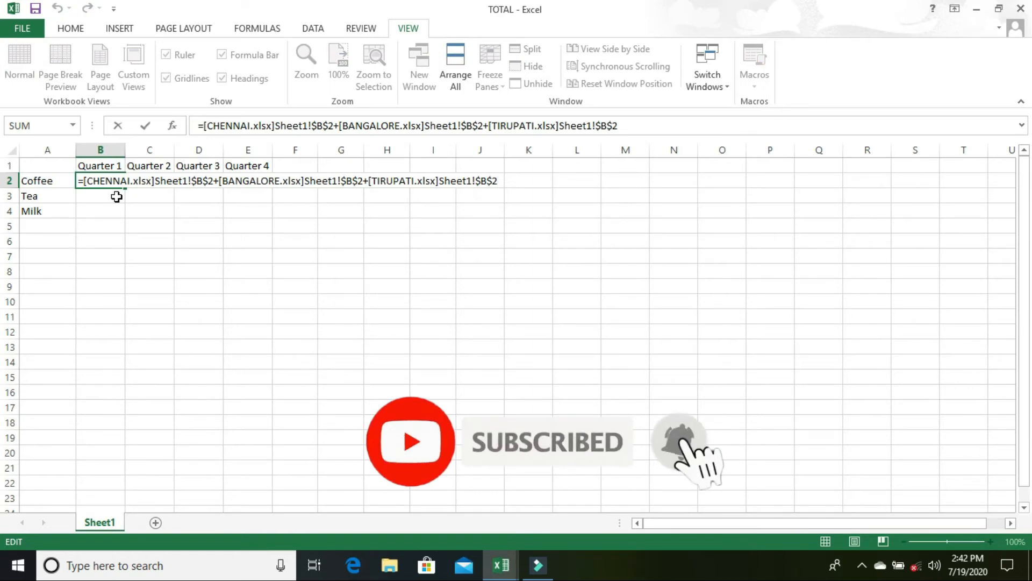
{"action": "key", "text": "Left"}
{"action": "key", "text": "Left"}
{"action": "key", "text": "Left"}
{"action": "key", "text": "Left"}
{"action": "key", "text": "Left"}
{"action": "key", "text": "Left"}
{"action": "key", "text": "Left"}
{"action": "key", "text": "Left"}
{"action": "key", "text": "Left"}
{"action": "key", "text": "Left"}
{"action": "key", "text": "Left"}
{"action": "key", "text": "Left"}
{"action": "key", "text": "Left"}
{"action": "key", "text": "Left"}
{"action": "key", "text": "Left"}
{"action": "key", "text": "Left"}
{"action": "key", "text": "Left"}
{"action": "key", "text": "Left"}
{"action": "key", "text": "Left"}
{"action": "key", "text": "Left"}
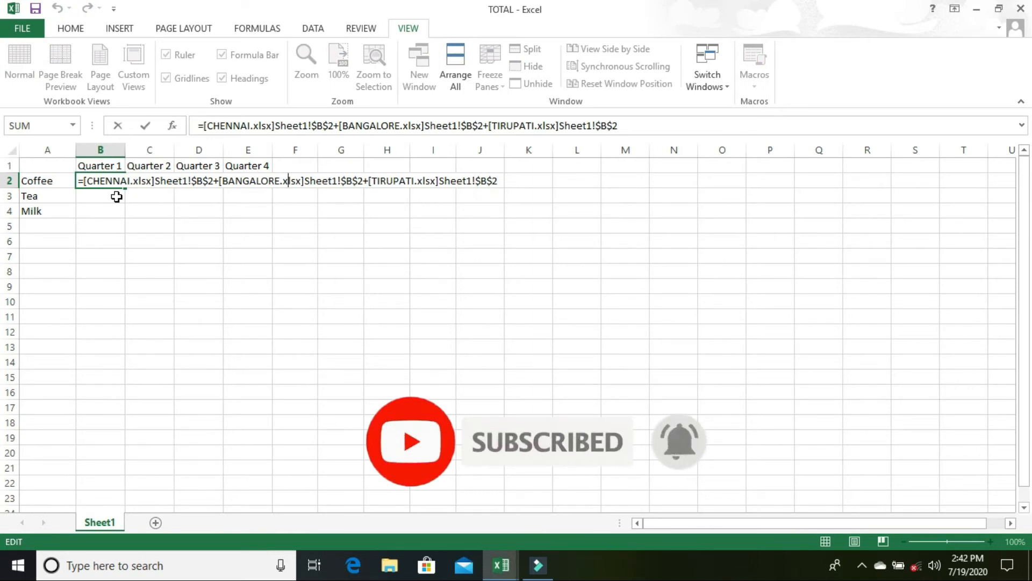
{"action": "key", "text": "Left"}
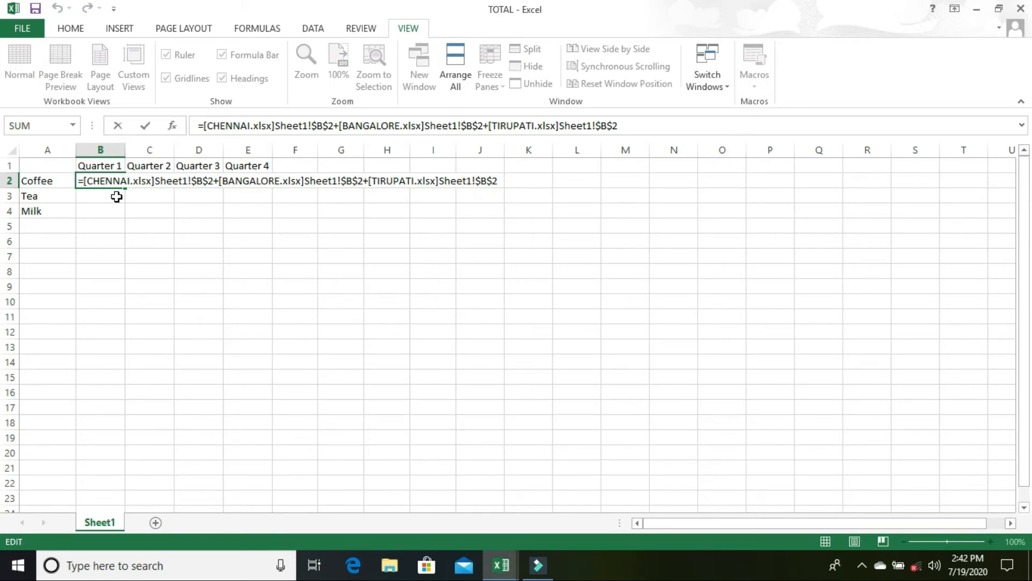
{"action": "key", "text": "F4"}
{"action": "key", "text": "F4"}
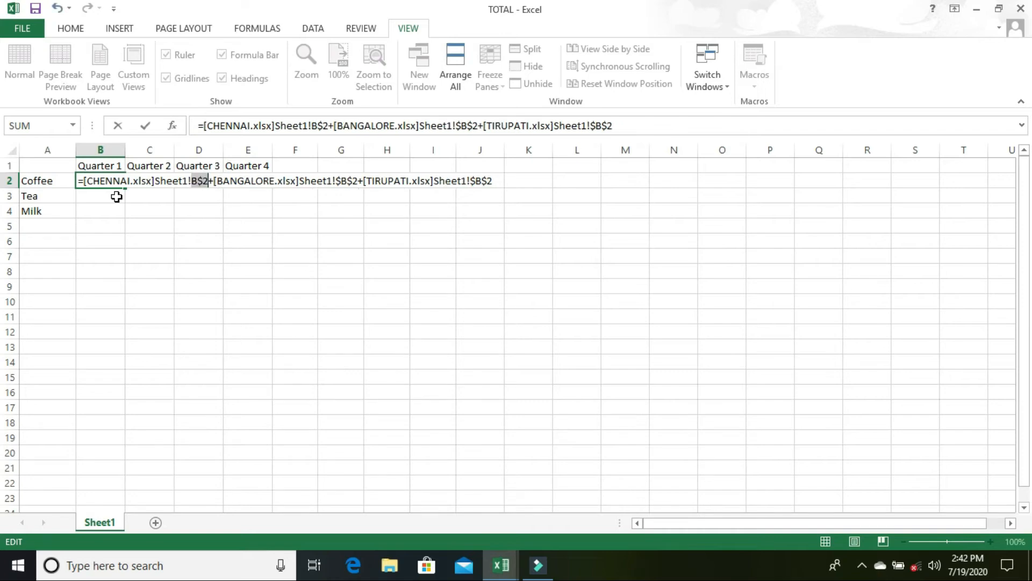
{"action": "key", "text": "F4"}
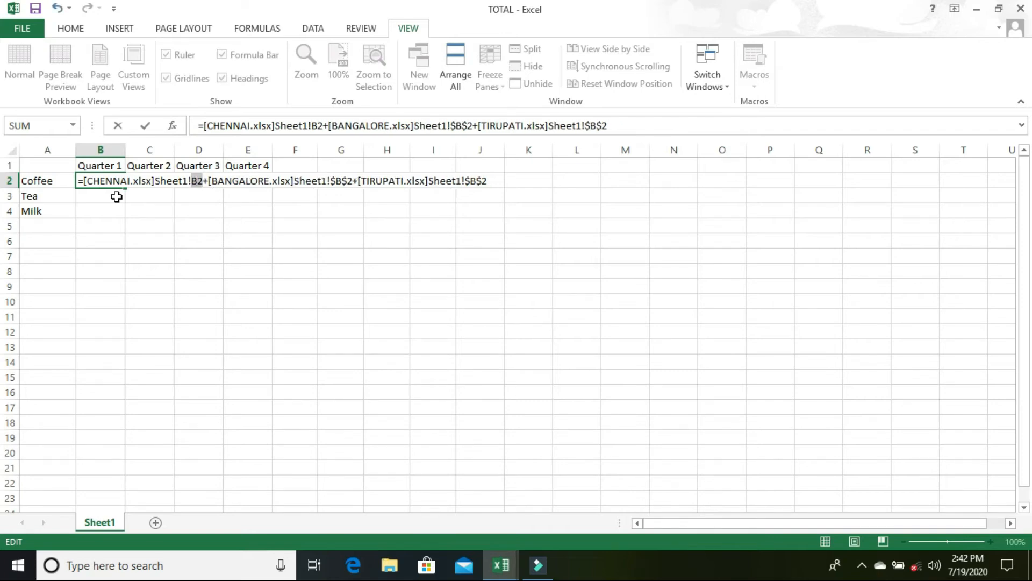
- Change the BANGALORE reference in the B2 formula from absolute to relative B2
{"action": "key", "text": "Right"}
{"action": "key", "text": "Right"}
{"action": "key", "text": "Right"}
{"action": "key", "text": "Right"}
{"action": "key", "text": "Right"}
{"action": "key", "text": "Right"}
{"action": "key", "text": "Right"}
{"action": "key", "text": "Right"}
{"action": "key", "text": "Right"}
{"action": "key", "text": "Right"}
{"action": "key", "text": "Right"}
{"action": "key", "text": "Right"}
{"action": "key", "text": "Right"}
{"action": "key", "text": "Right"}
{"action": "key", "text": "Right"}
{"action": "key", "text": "Right"}
{"action": "key", "text": "Right"}
{"action": "key", "text": "Right"}
{"action": "key", "text": "Right"}
{"action": "key", "text": "Right"}
{"action": "key", "text": "Right"}
{"action": "key", "text": "Right"}
{"action": "key", "text": "Right"}
{"action": "key", "text": "Right"}
{"action": "key", "text": "Right"}
{"action": "key", "text": "F4"}
{"action": "key", "text": "F4"}
{"action": "key", "text": "F4"}
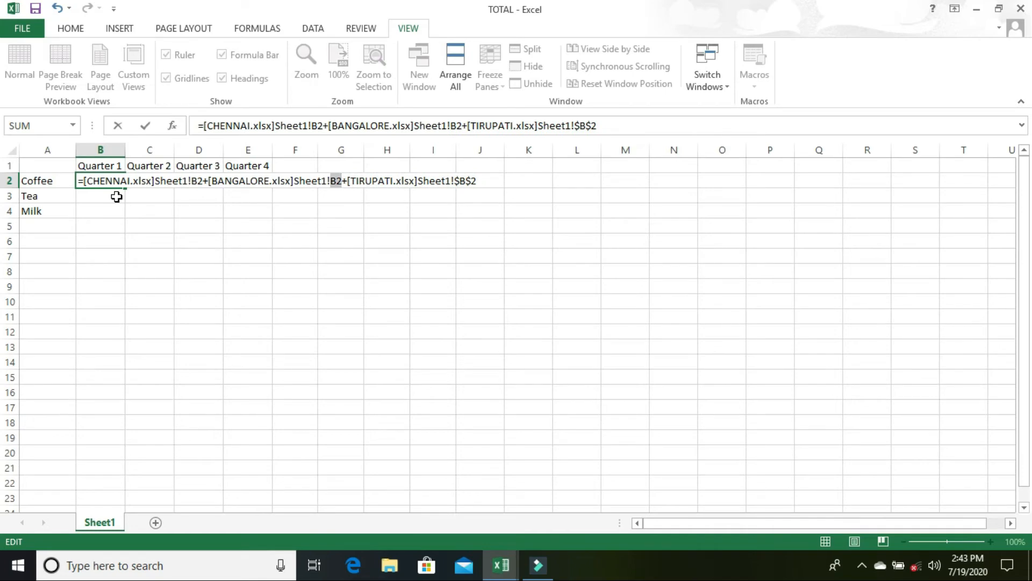
- Change the TIRUPATI reference in the B2 formula to relative B2 and commit the edited formula
{"action": "key", "text": "Right"}
{"action": "key", "text": "Right"}
{"action": "key", "text": "Right"}
{"action": "key", "text": "Right"}
{"action": "key", "text": "Right"}
{"action": "key", "text": "Right"}
{"action": "key", "text": "Right"}
{"action": "key", "text": "Right"}
{"action": "key", "text": "Right"}
{"action": "key", "text": "Right"}
{"action": "key", "text": "Right"}
{"action": "key", "text": "Right"}
{"action": "key", "text": "Right"}
{"action": "key", "text": "Right"}
{"action": "key", "text": "Right"}
{"action": "key", "text": "Right"}
{"action": "key", "text": "Right"}
{"action": "key", "text": "Right"}
{"action": "key", "text": "Right"}
{"action": "key", "text": "Right"}
{"action": "key", "text": "Right"}
{"action": "key", "text": "F4"}
{"action": "key", "text": "F4"}
{"action": "key", "text": "F4"}
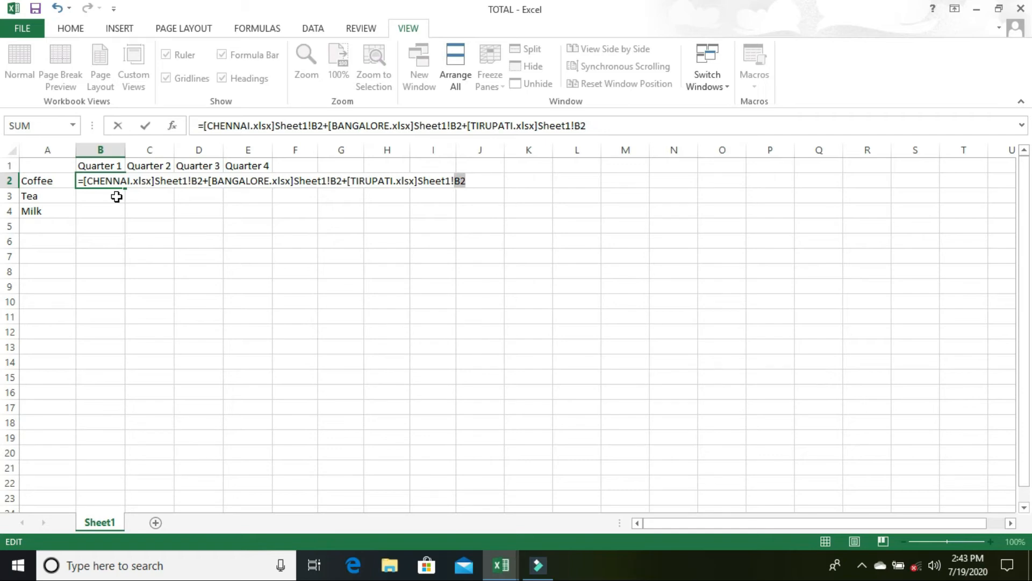
{"action": "key", "text": "Return"}
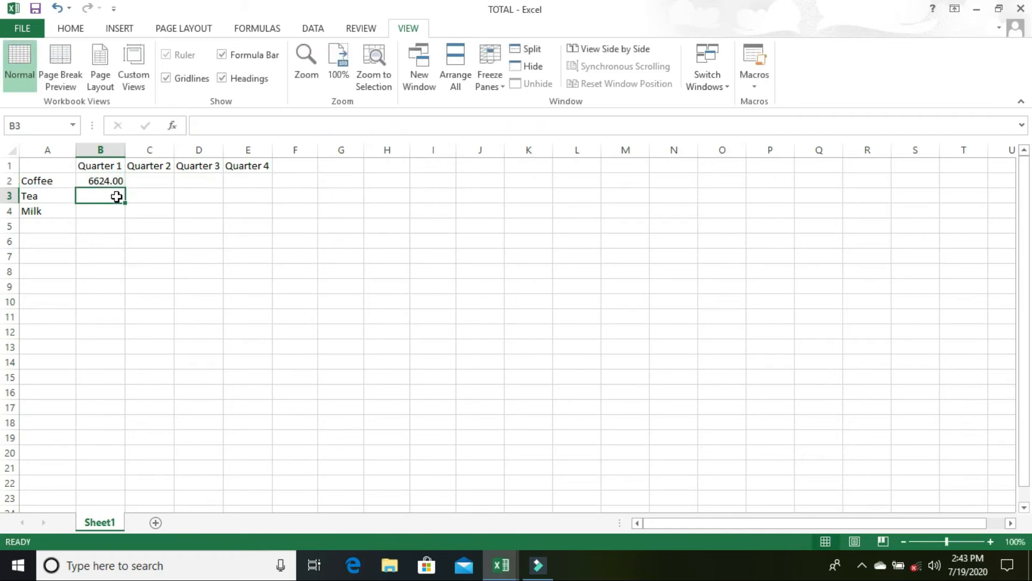
- Fill the relative formula from B2 across the Coffee row through Quarter 4 in E2
{"action": "key", "text": "Up"}
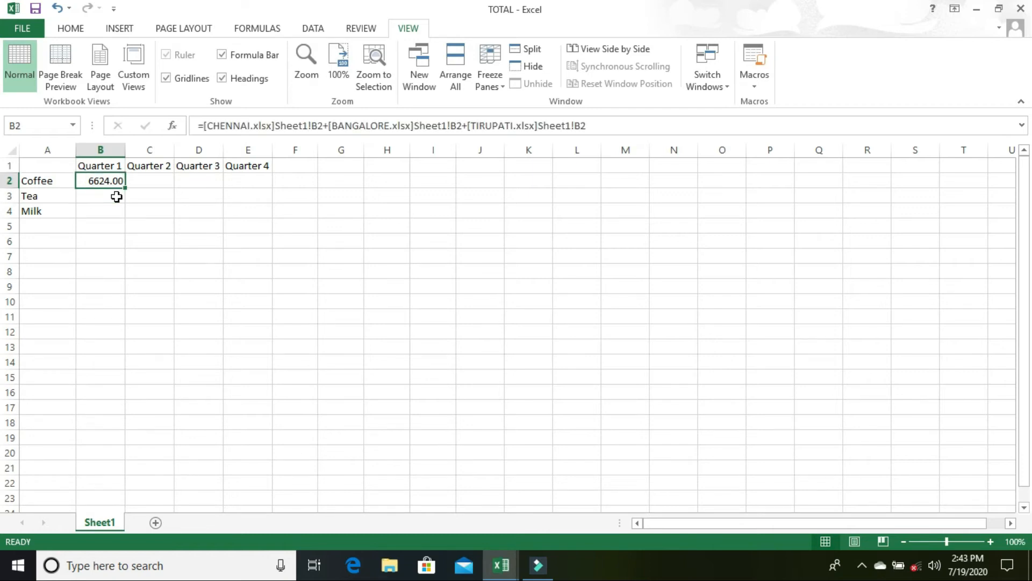
{"action": "key", "text": "ctrl+c"}
{"action": "left_click", "coordinate": [116, 197]}
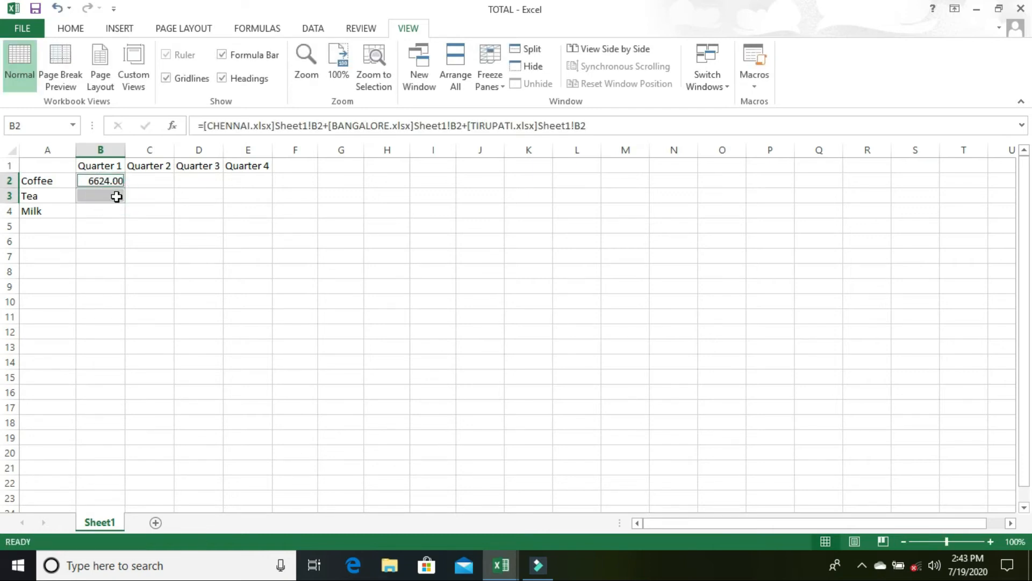
{"action": "left_click", "coordinate": [246, 239]}
{"action": "left_click", "coordinate": [108, 182]}
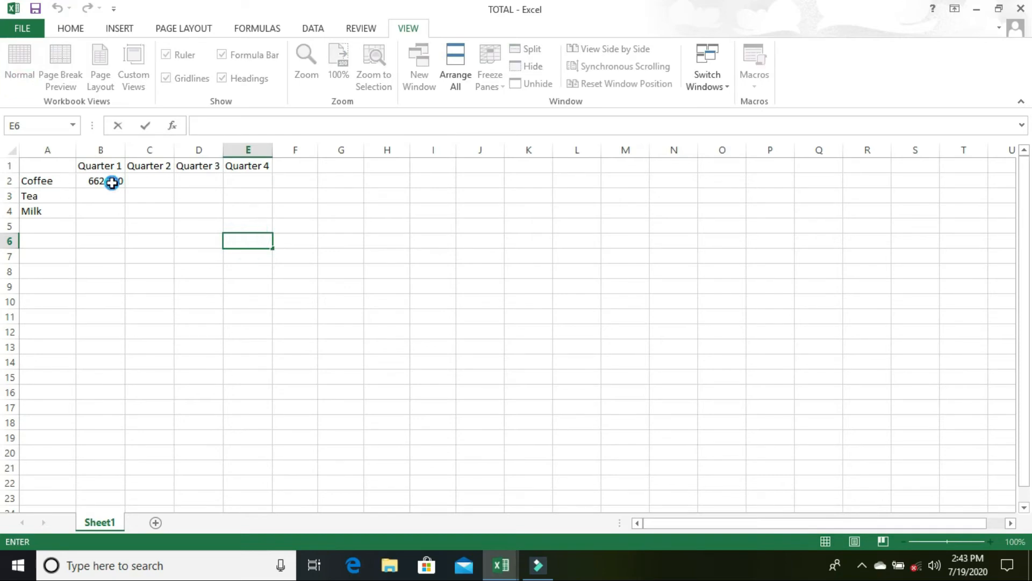
{"action": "left_click_drag", "start_coordinate": [124, 188], "coordinate": [259, 199]}
{"action": "left_click", "coordinate": [258, 198]}
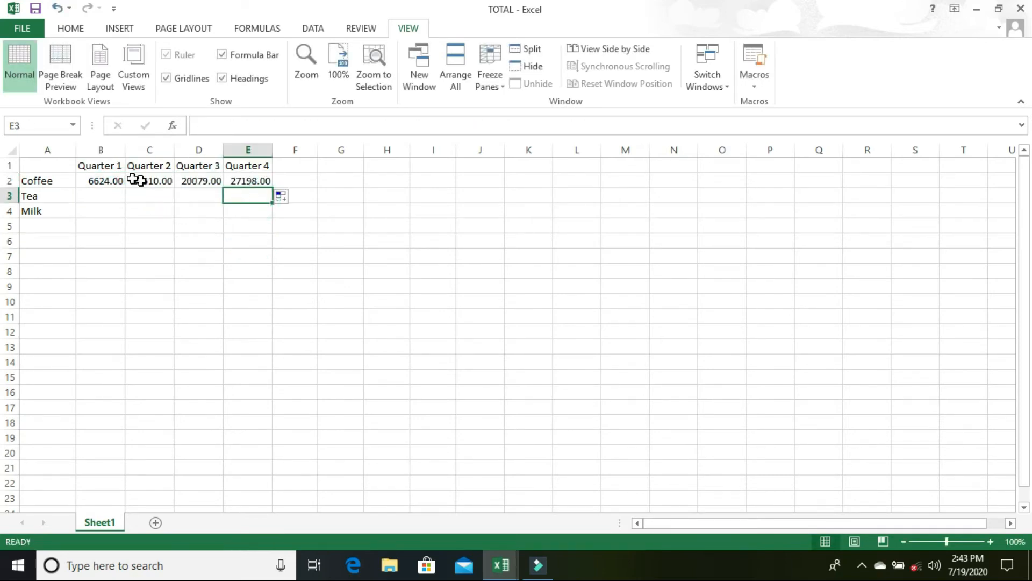
{"action": "double_click", "coordinate": [103, 185]}
{"action": "left_click", "coordinate": [170, 229]}
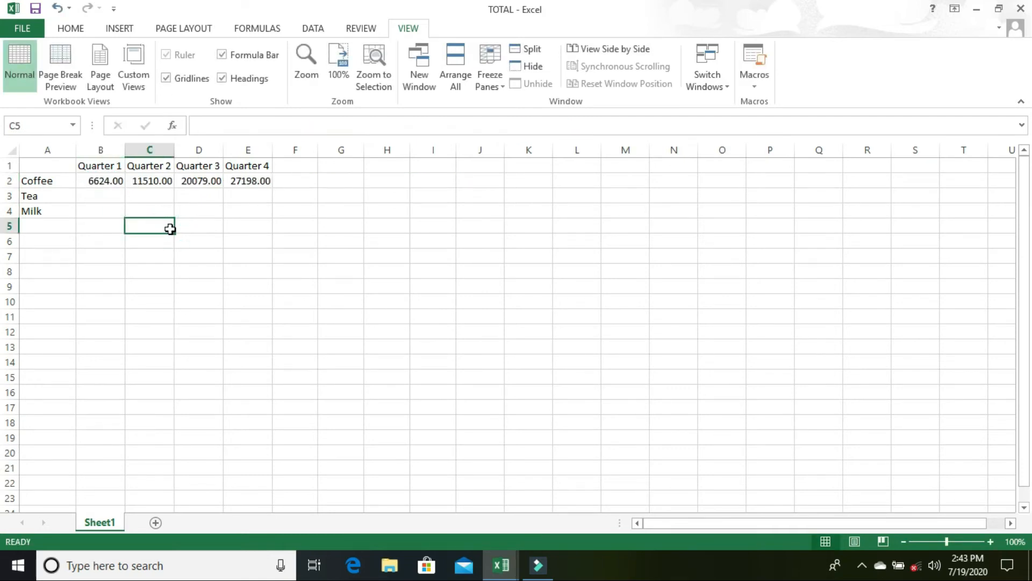
- Copy the Coffee formulas in B2:E2 and paste them into the Tea and Milk rows, B3:E4
{"action": "key", "text": "Up"}
{"action": "key", "text": "Up"}
{"action": "key", "text": "Up"}
{"action": "key", "text": "Left"}
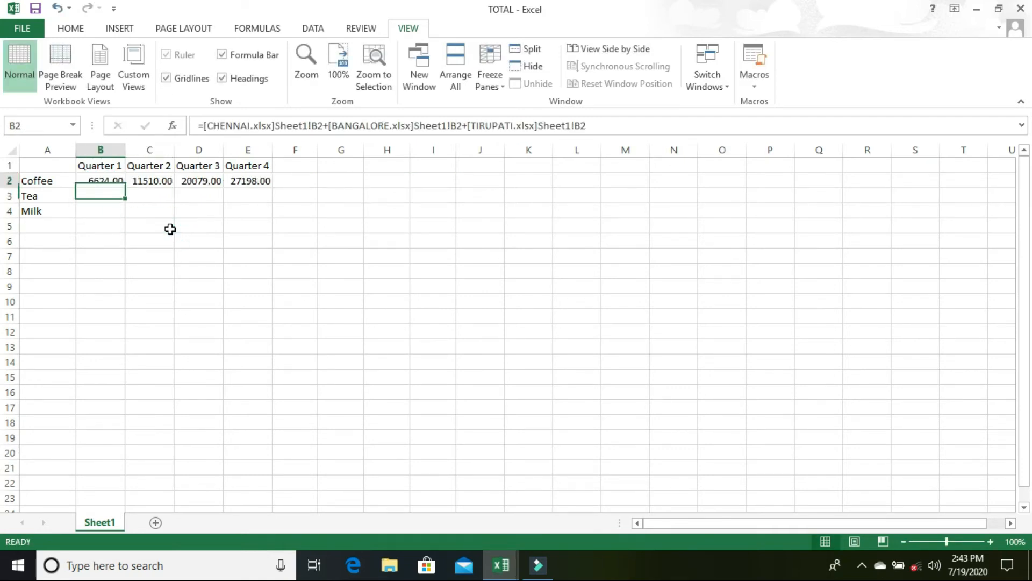
{"action": "key", "text": "shift+Right"}
{"action": "key", "text": "shift+Right"}
{"action": "key", "text": "shift+Right"}
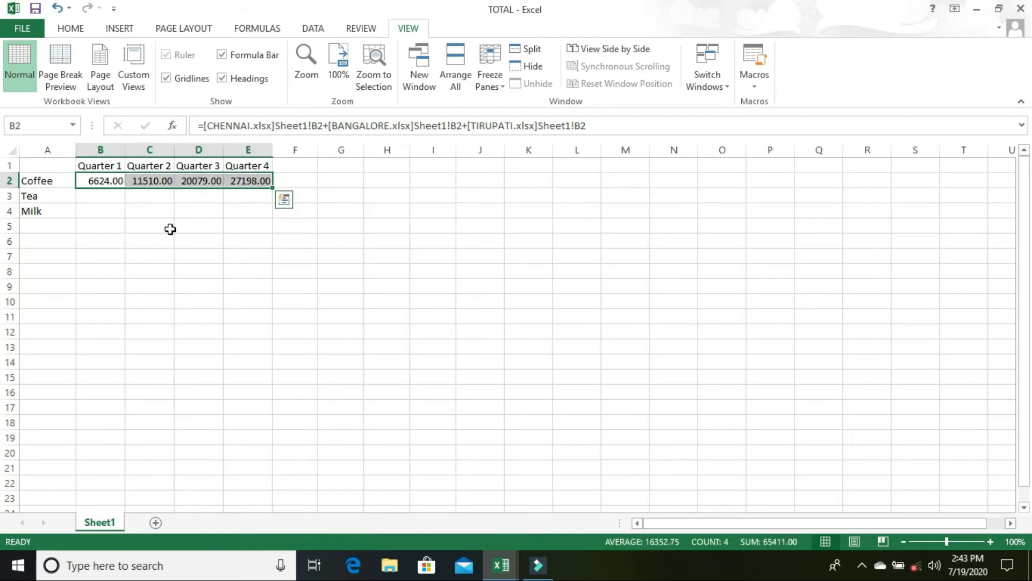
{"action": "key", "text": "ctrl+c"}
{"action": "key", "text": "Down"}
{"action": "key", "text": "shift+Right"}
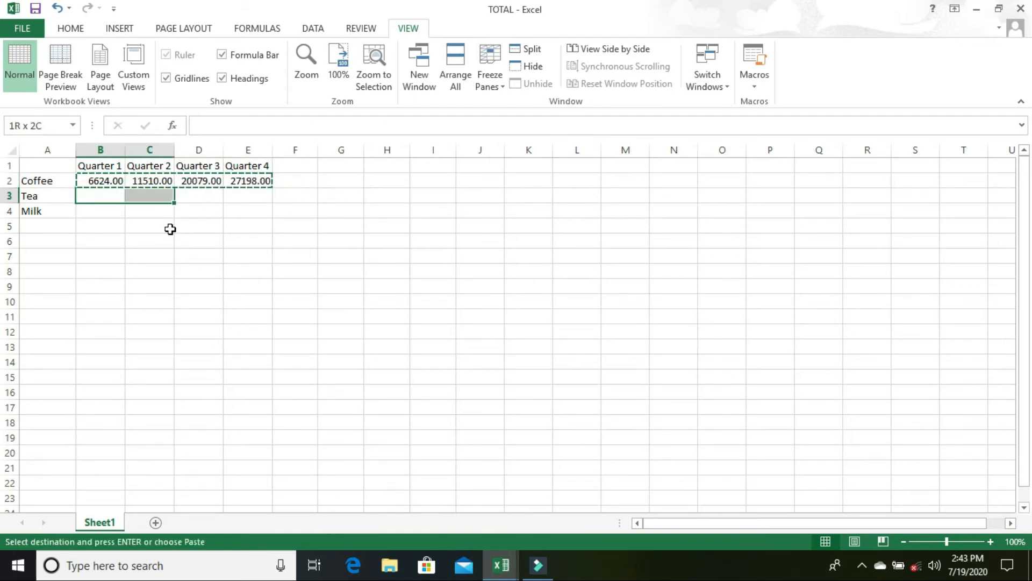
{"action": "key", "text": "shift+Right"}
{"action": "key", "text": "shift+Down"}
{"action": "key", "text": "shift+Right"}
{"action": "key", "text": "Return"}
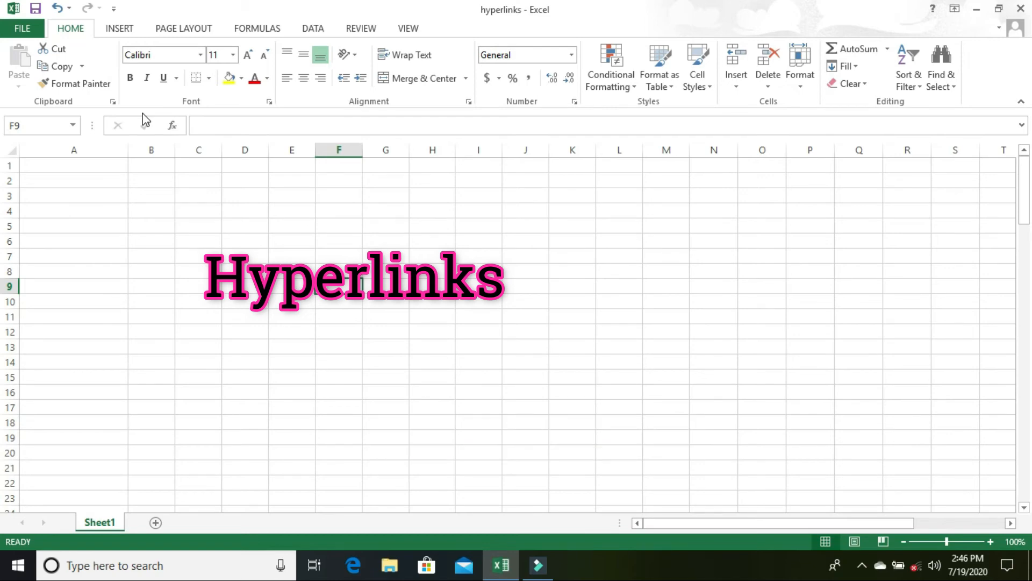
- Enter "click to open chennai" in F5 of the hyperlinks workbook and widen column F to fit the text
{"action": "key", "text": "Up"}
{"action": "key", "text": "Up"}
{"action": "key", "text": "Up"}
{"action": "key", "text": "Up"}
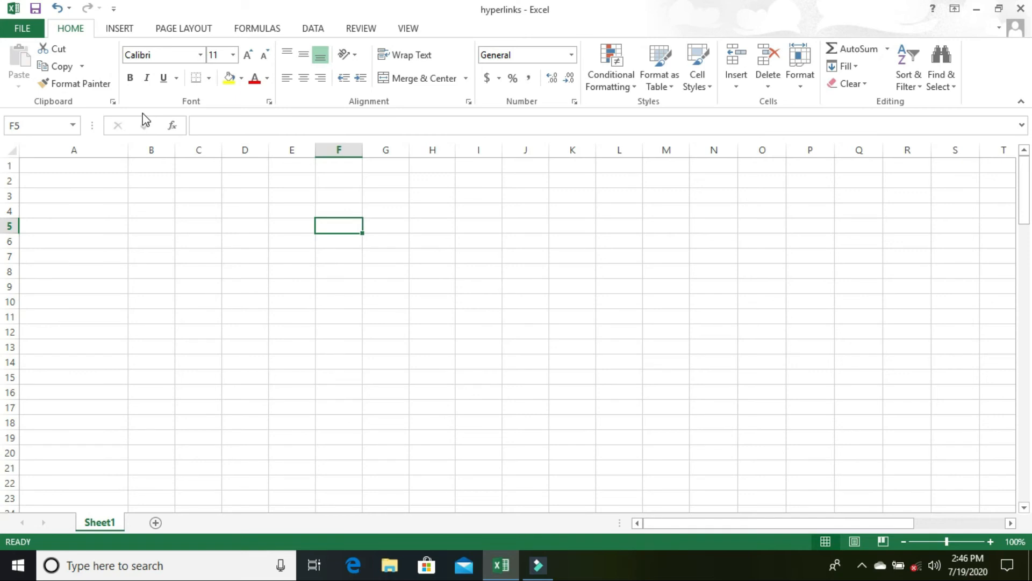
{"action": "type", "text": "c"}
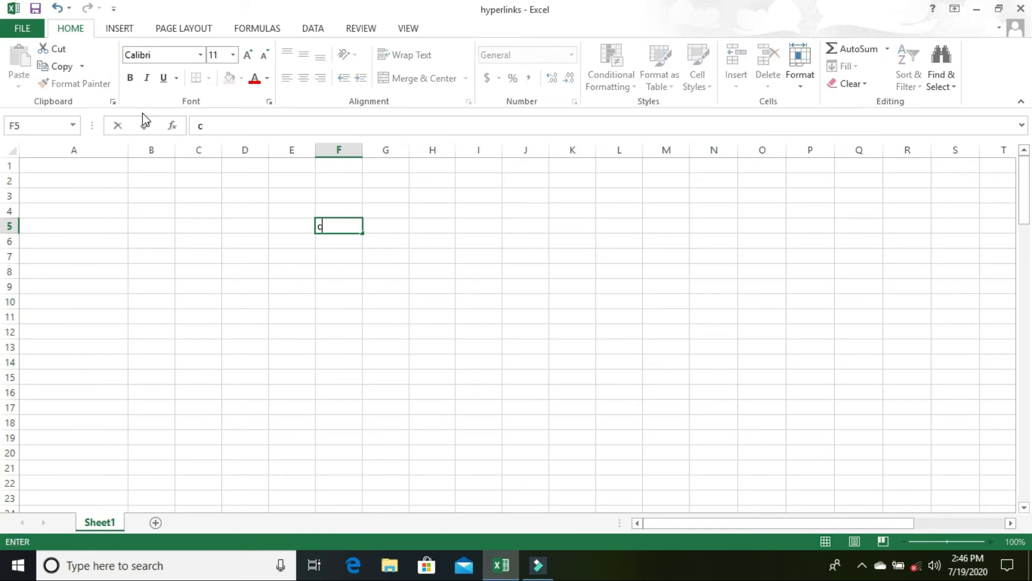
{"action": "type", "text": "lick to open h"}
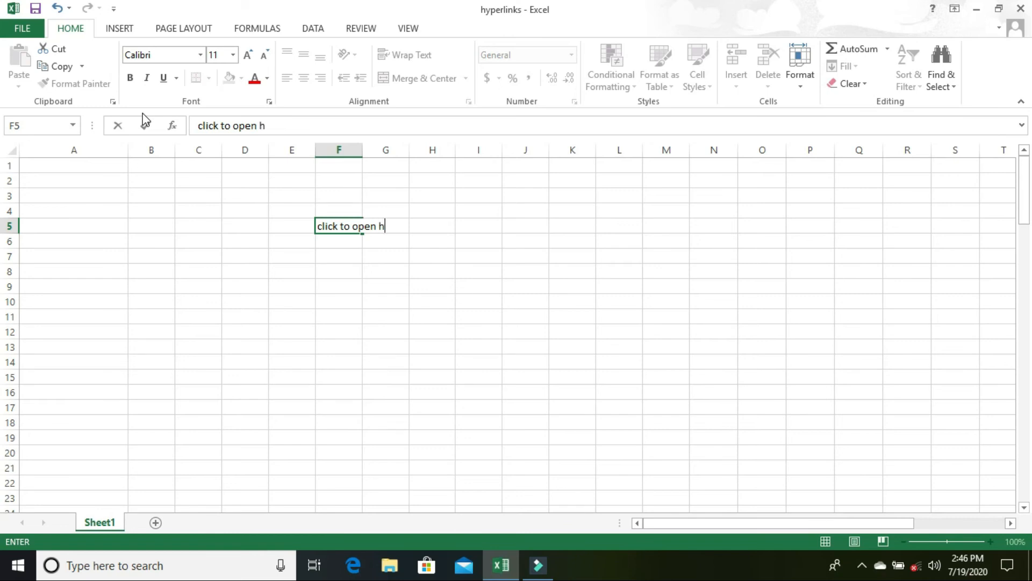
{"action": "type", "text": "enna"}
{"action": "key", "text": "Left"}
{"action": "key", "text": "Left"}
{"action": "key", "text": "Left"}
{"action": "key", "text": "Right"}
{"action": "key", "text": "Right"}
{"action": "key", "text": "Right"}
{"action": "key", "text": "Right"}
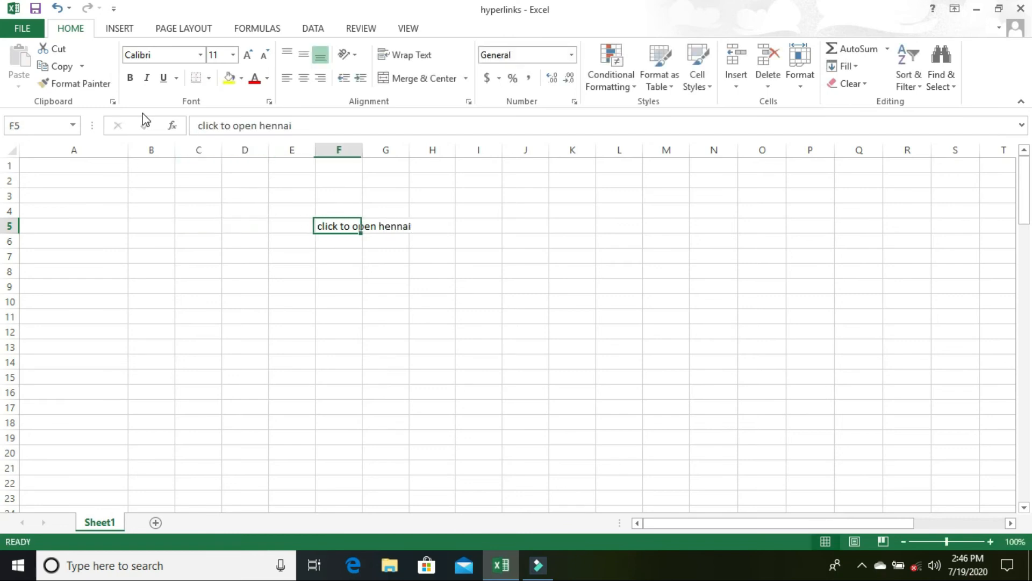
{"action": "key", "text": "Left"}
{"action": "key", "text": "F2"}
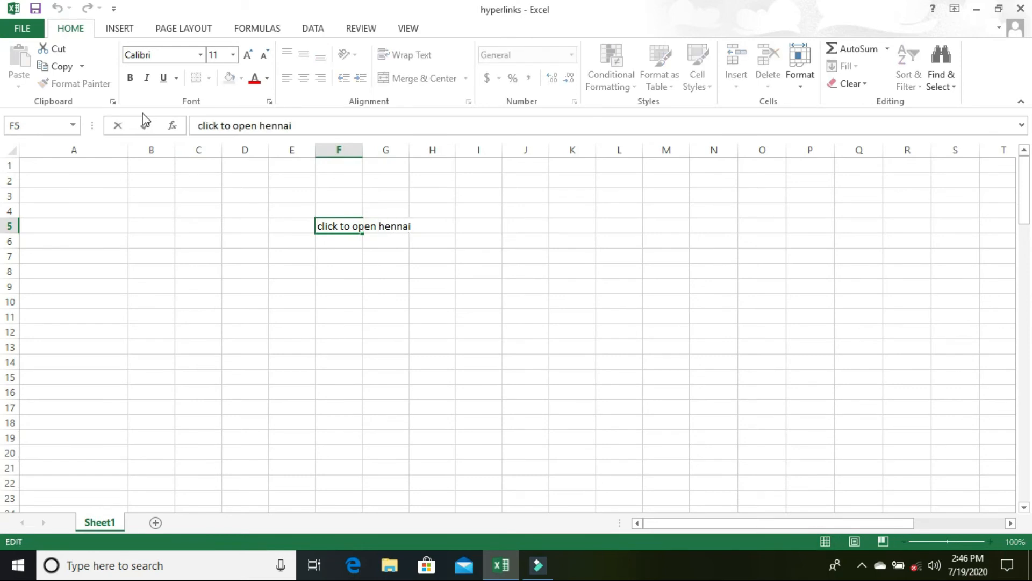
{"action": "type", "text": "c"}
{"action": "key", "text": "Return"}
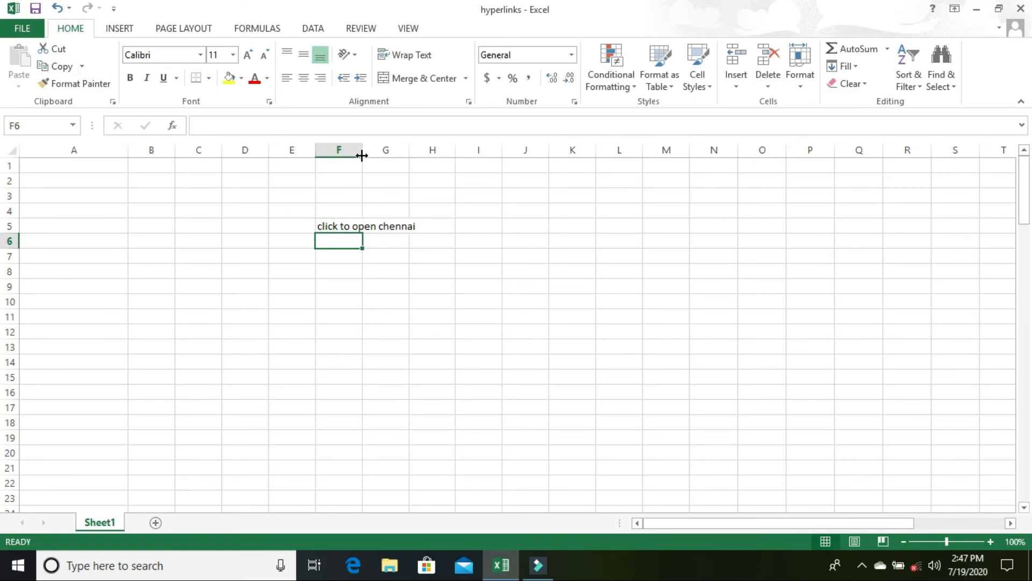
{"action": "left_click_drag", "start_coordinate": [362, 155], "coordinate": [438, 156]}
{"action": "left_click", "coordinate": [442, 163]}
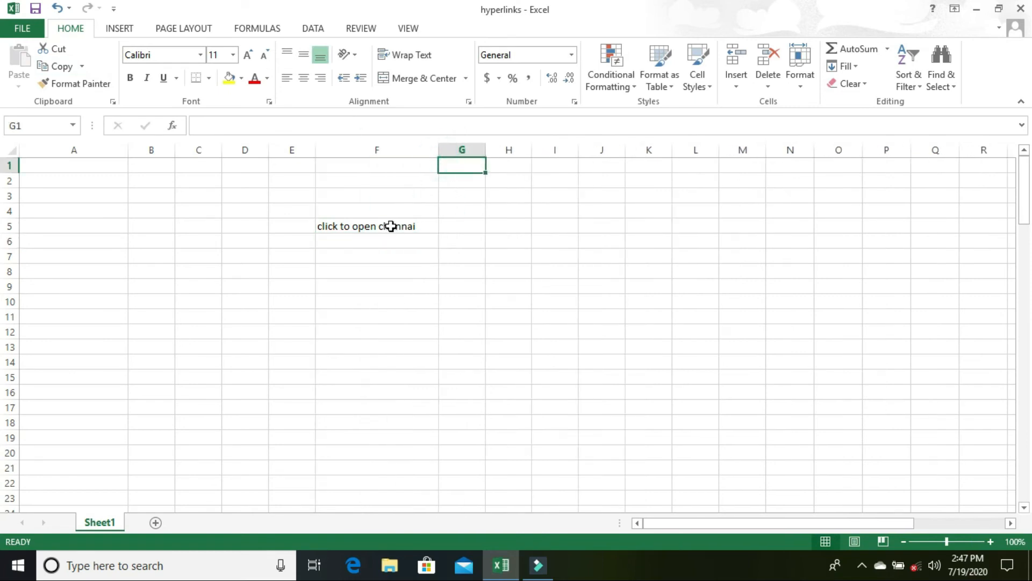
- Insert a hyperlink in F5 that links to the existing file CHENNAI.xlsx in the Downloads folder
{"action": "left_click", "coordinate": [390, 226]}
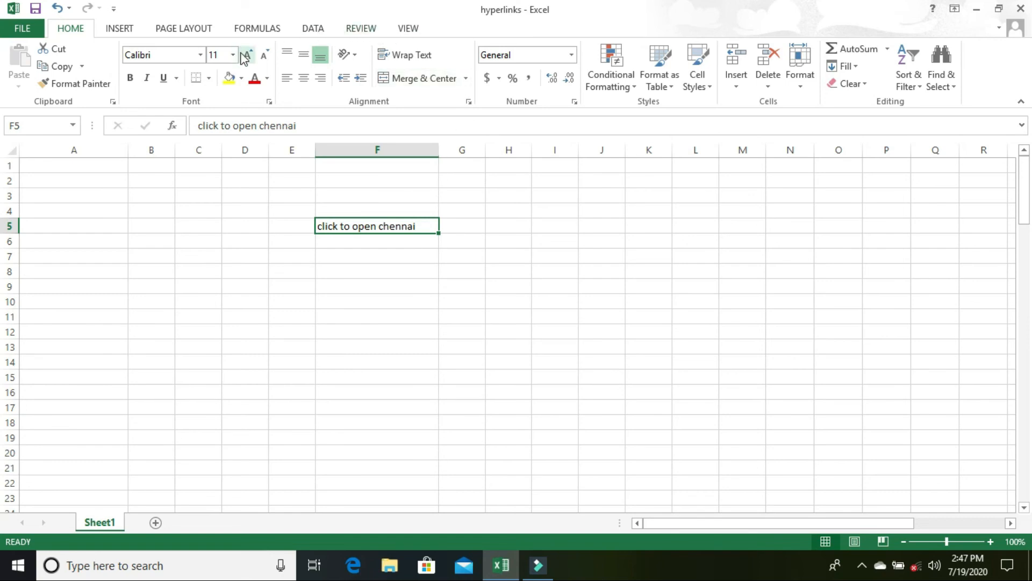
{"action": "left_click", "coordinate": [114, 29]}
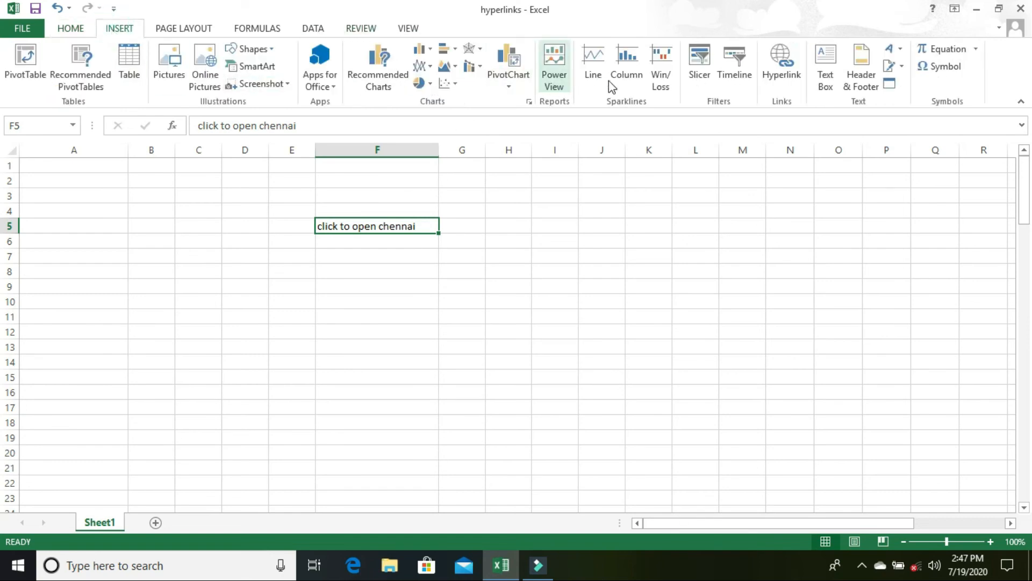
{"action": "left_click", "coordinate": [782, 79]}
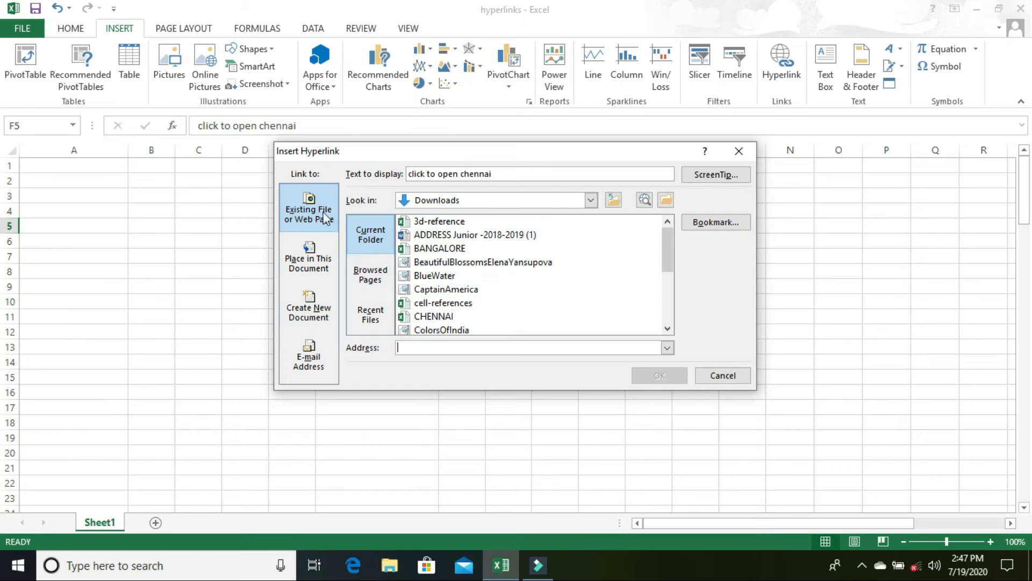
{"action": "left_click", "coordinate": [432, 318]}
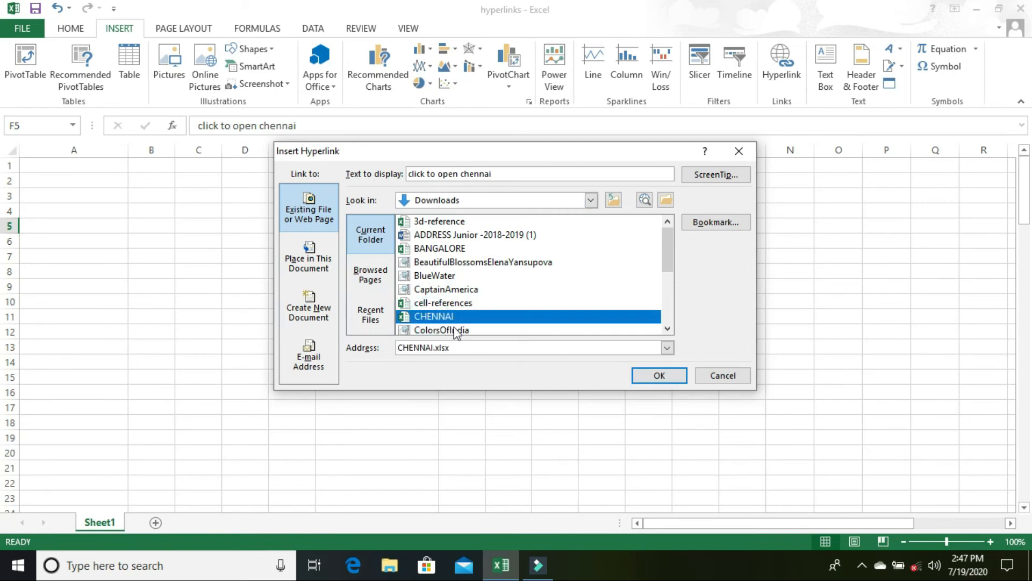
{"action": "left_click", "coordinate": [659, 377]}
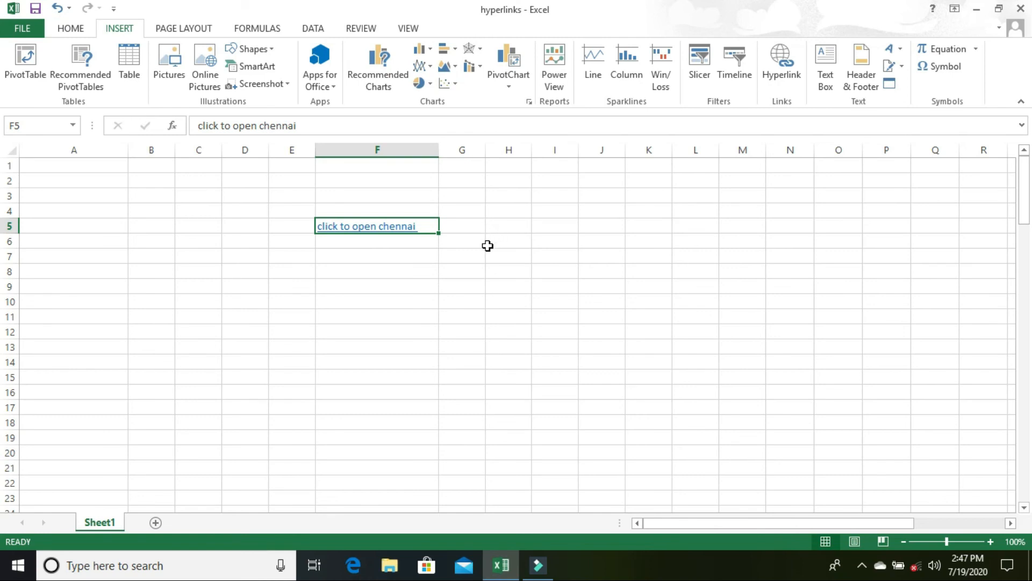
- Test the hyperlink in F5 by opening the CHENNAI workbook, and close that workbook to return to hyperlinks
{"action": "left_click", "coordinate": [492, 226]}
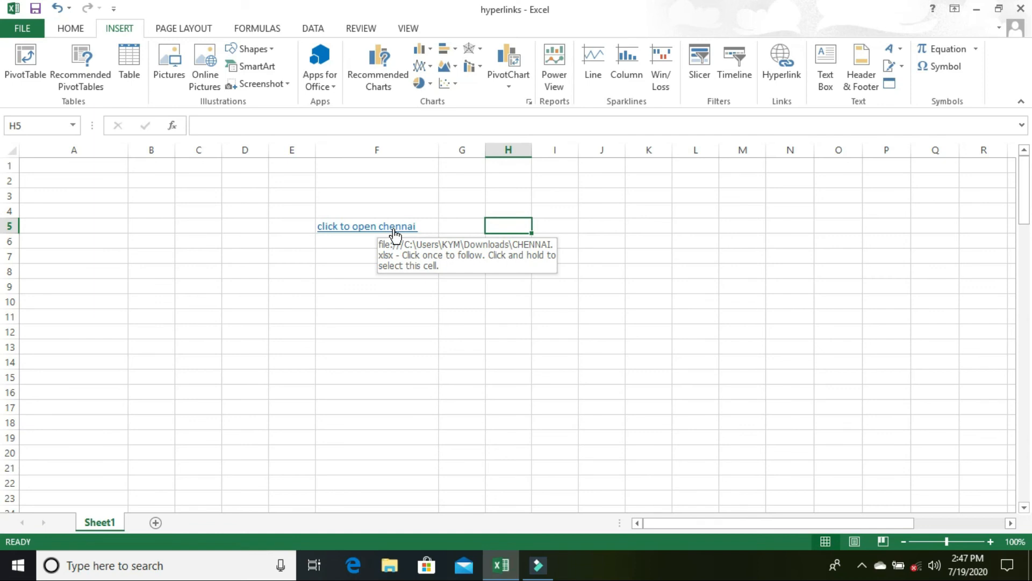
{"action": "left_click", "coordinate": [394, 231]}
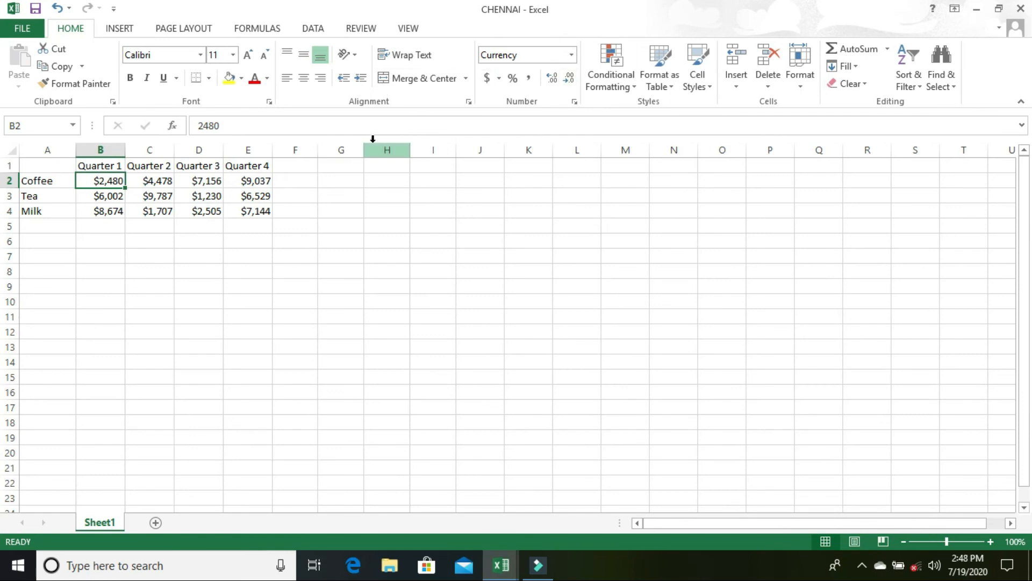
{"action": "left_click", "coordinate": [1020, 10]}
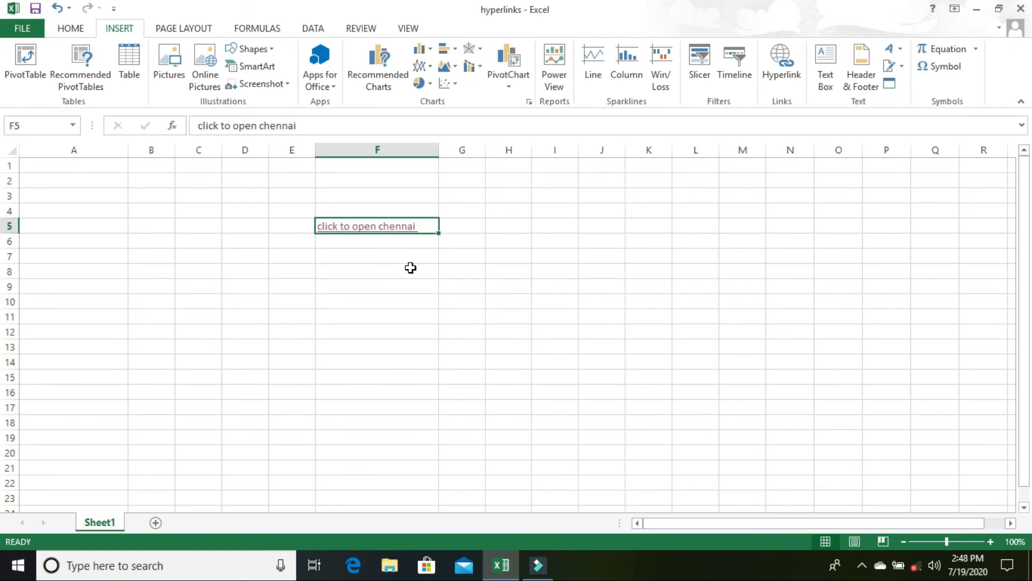
{"action": "left_click", "coordinate": [230, 307]}
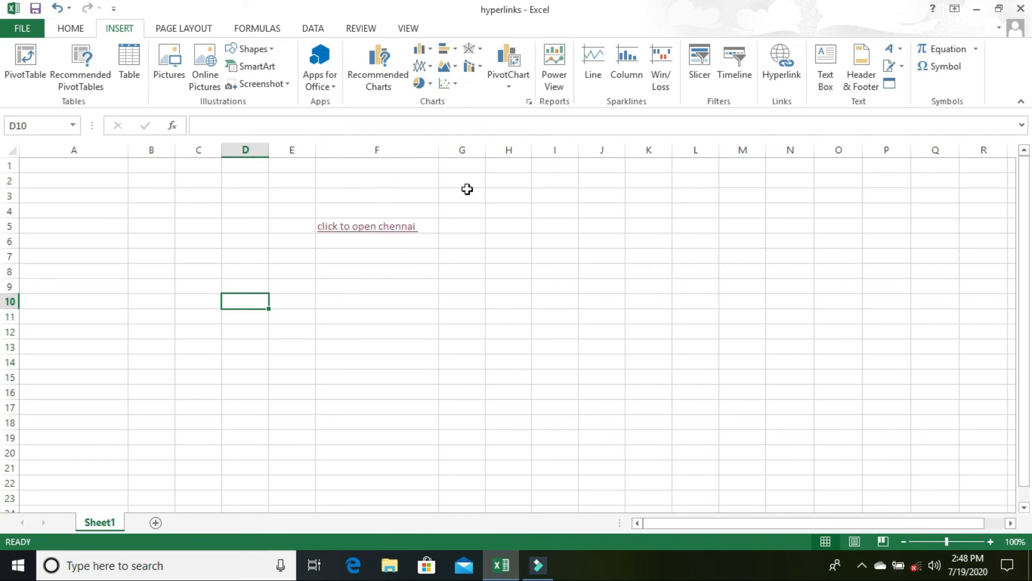
{"action": "left_click", "coordinate": [40, 167]}
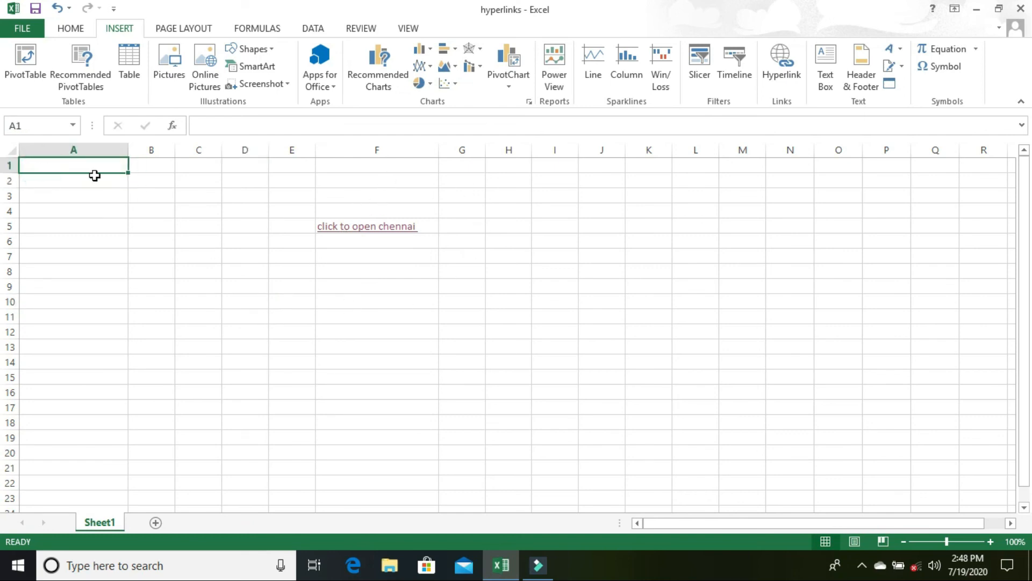
- Enter "goto cell h10" in cell A1 of the hyperlinks workbook
{"action": "left_click", "coordinate": [189, 246]}
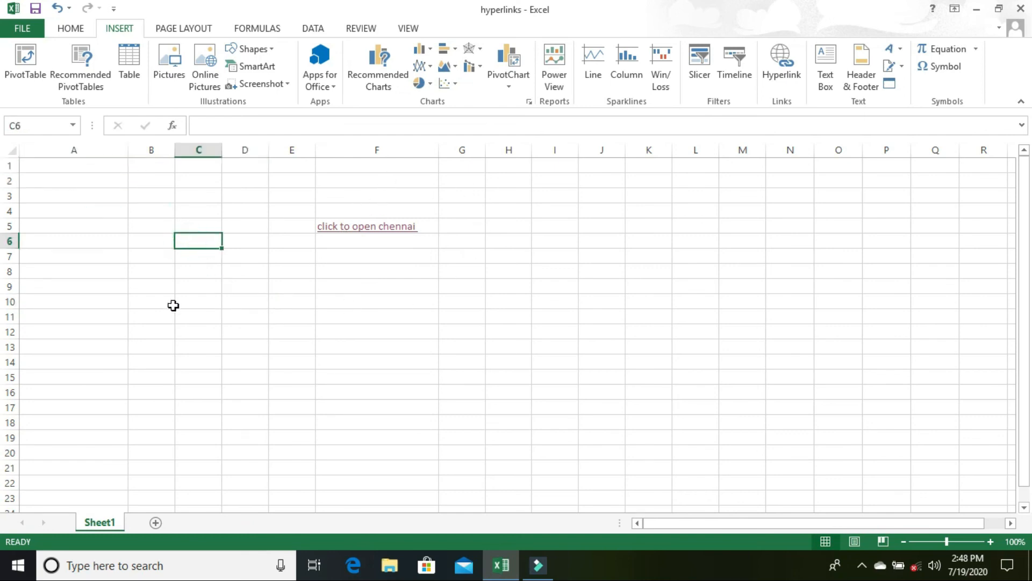
{"action": "key", "text": "Left"}
{"action": "key", "text": "Up"}
{"action": "key", "text": "Up"}
{"action": "key", "text": "Left"}
{"action": "key", "text": "Up"}
{"action": "key", "text": "Up"}
{"action": "key", "text": "Up"}
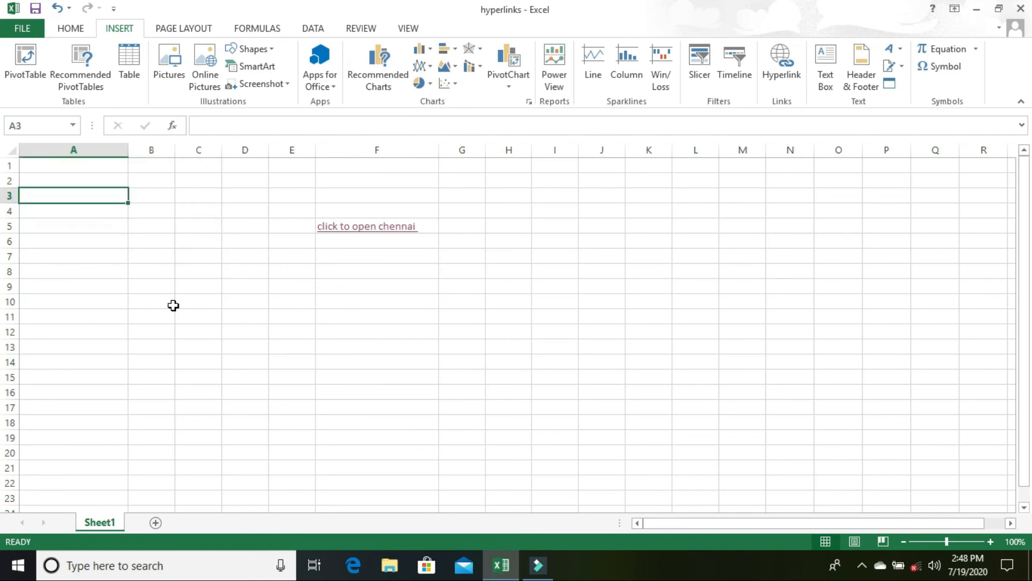
{"action": "type", "text": "goto"}
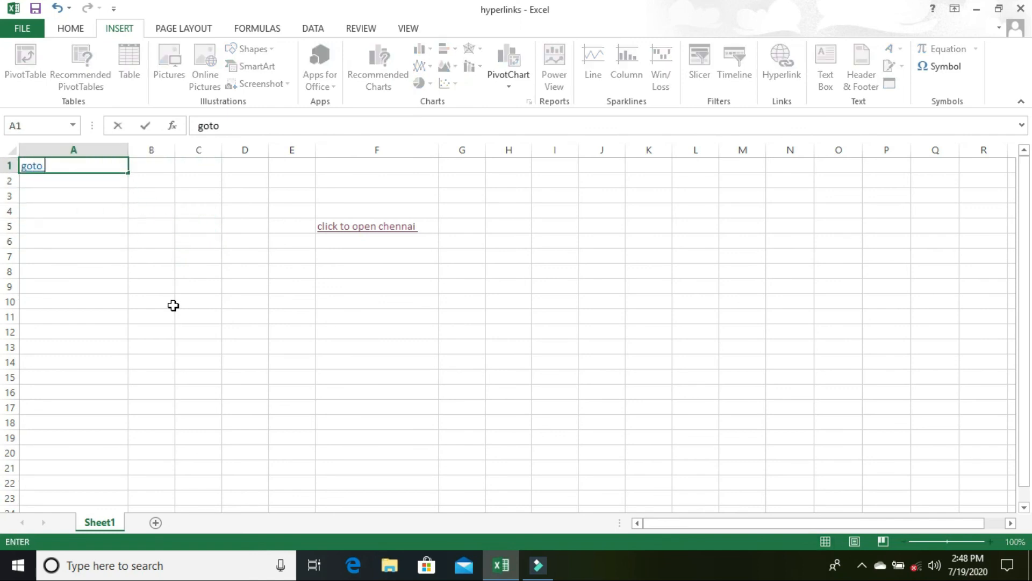
{"action": "type", "text": " cell"}
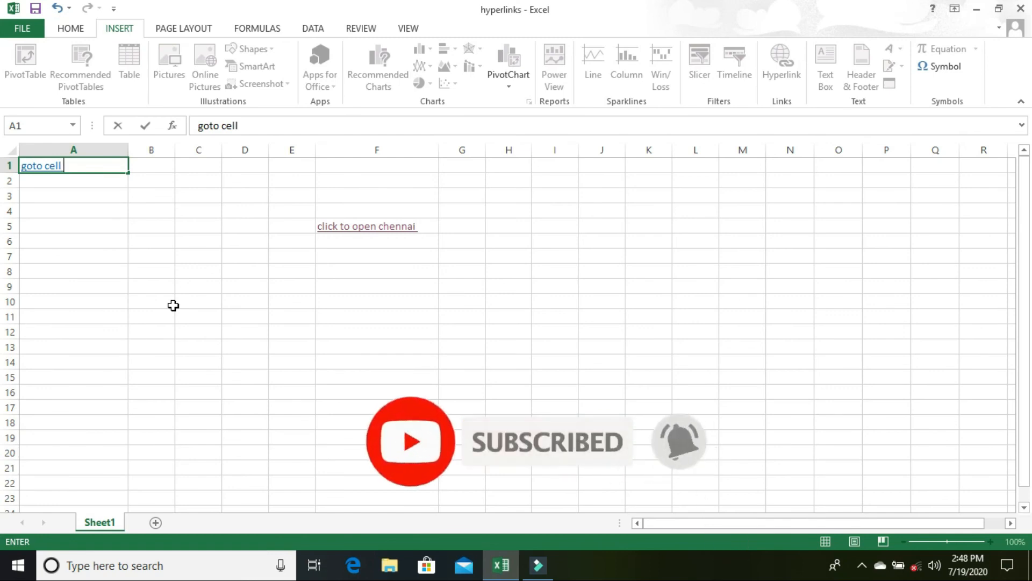
{"action": "type", "text": " no"}
{"action": "key", "text": "BackSpace"}
{"action": "key", "text": "BackSpace"}
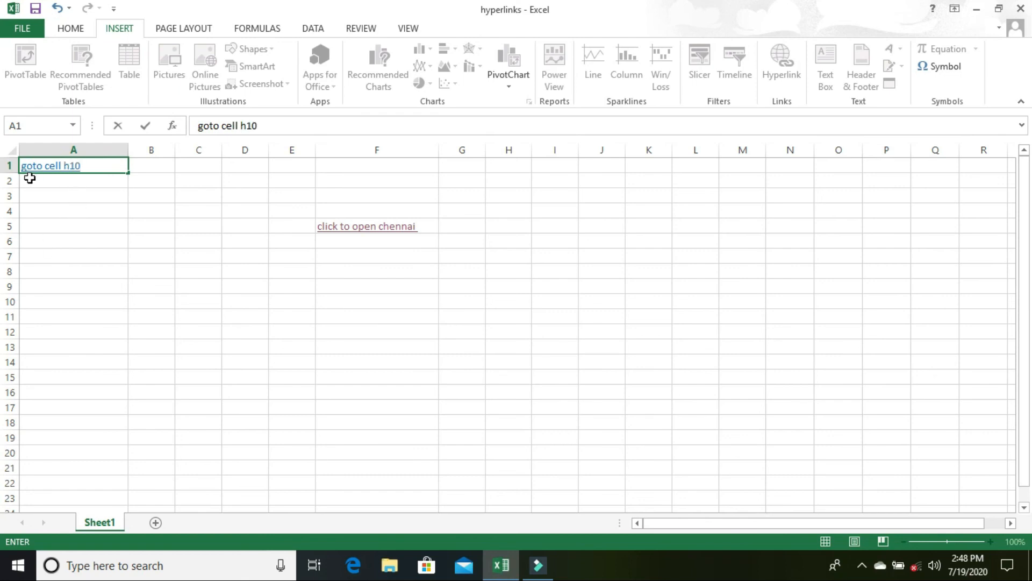
{"action": "left_click", "coordinate": [91, 207]}
{"action": "left_click", "coordinate": [67, 164]}
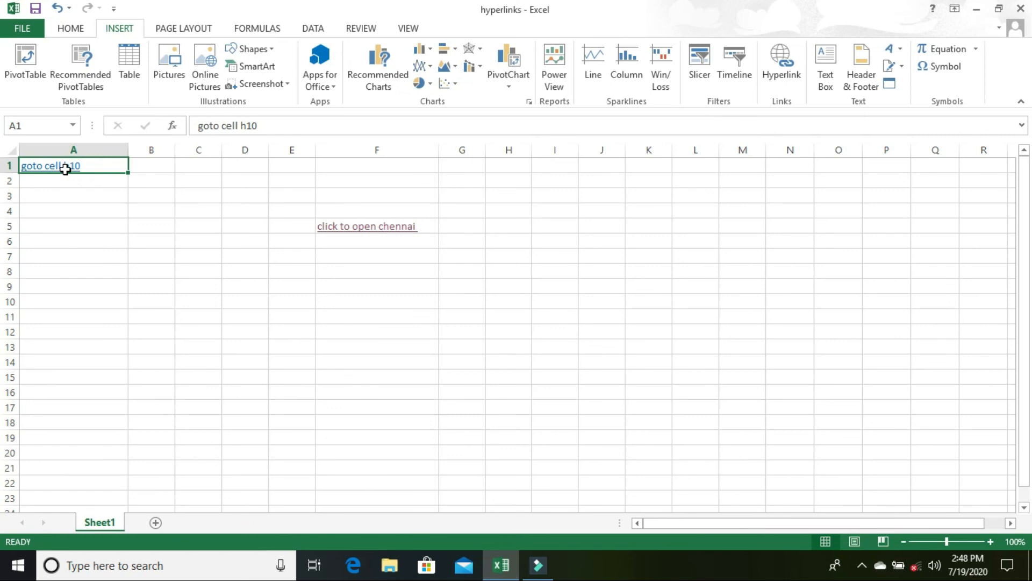
{"action": "left_click", "coordinate": [793, 75]}
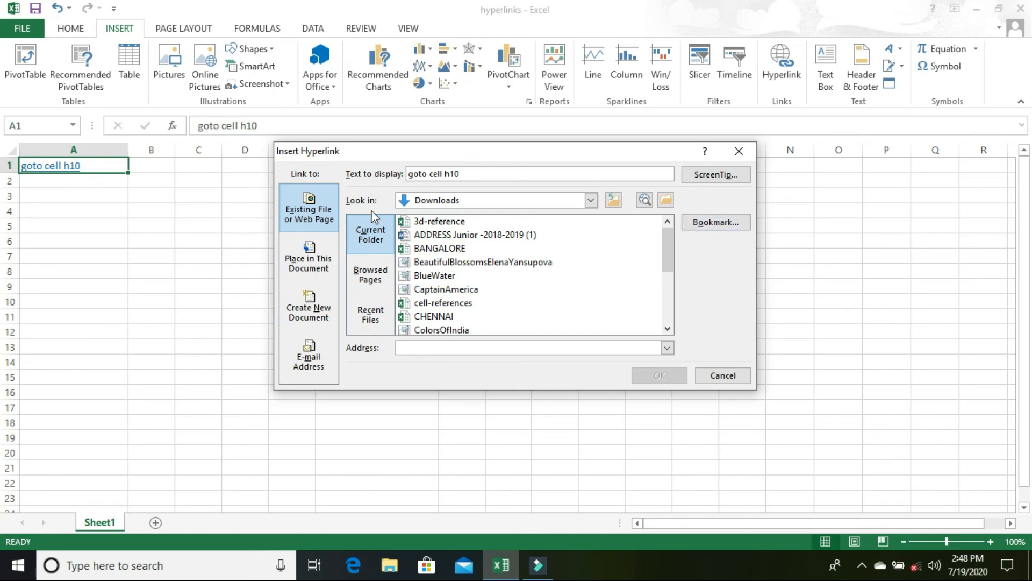
{"action": "left_click", "coordinate": [723, 375]}
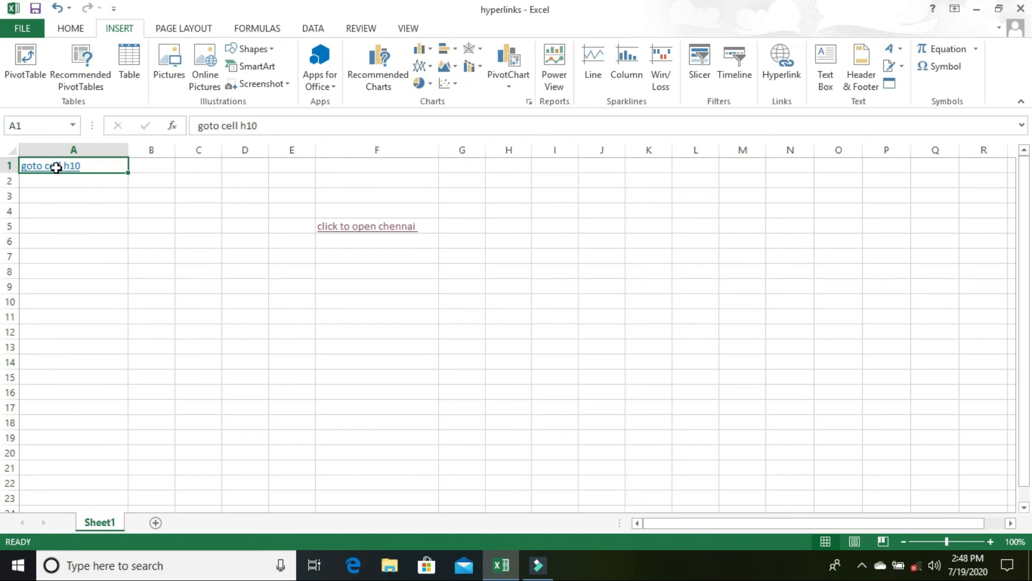
{"action": "left_click", "coordinate": [508, 148]}
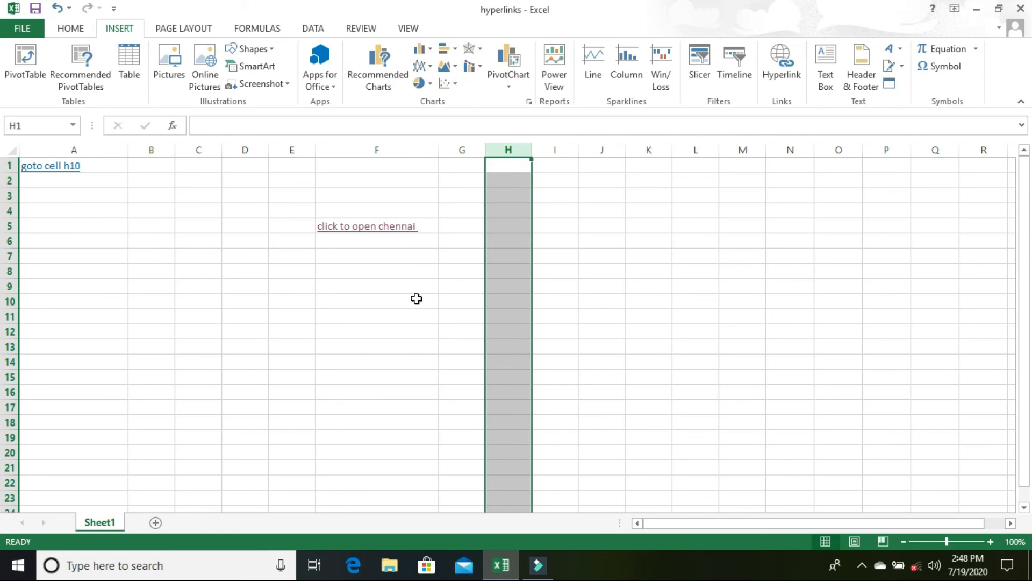
{"action": "left_click", "coordinate": [509, 304]}
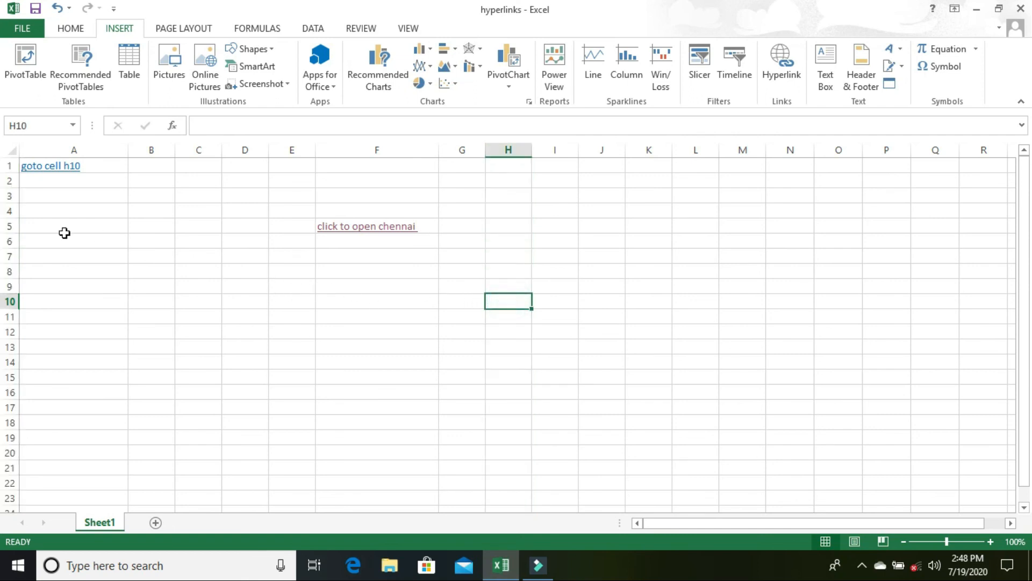
- Insert a hyperlink in A1 that links to cell H10 of Sheet1 in this document, and follow it as a test
{"action": "left_click", "coordinate": [64, 166]}
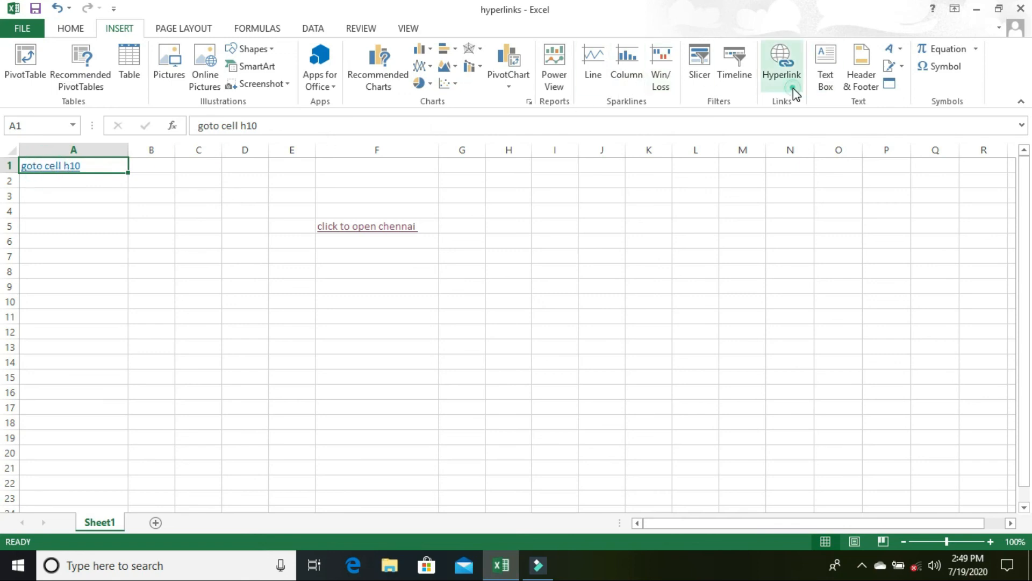
{"action": "left_click", "coordinate": [782, 75]}
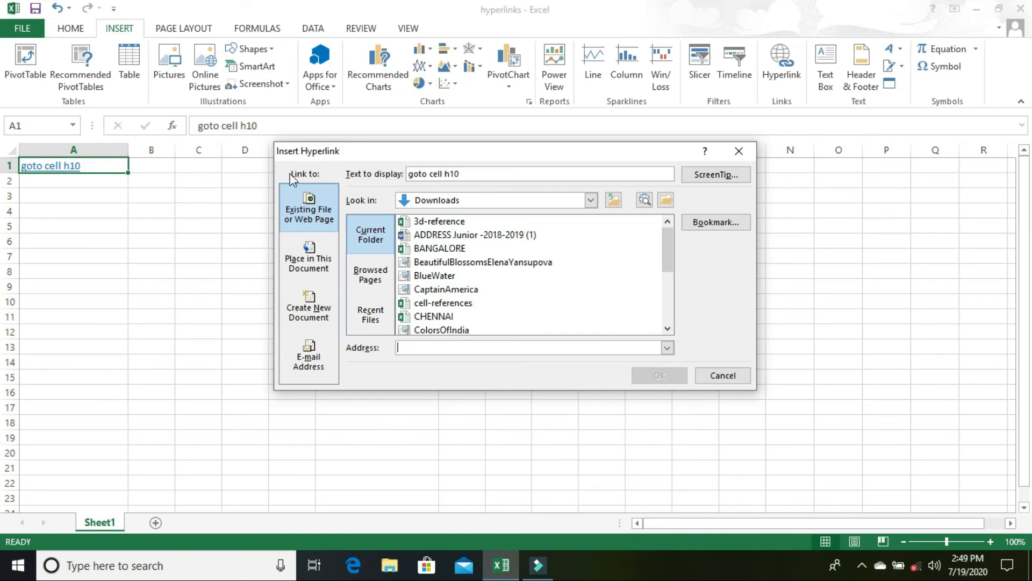
{"action": "left_click", "coordinate": [311, 268]}
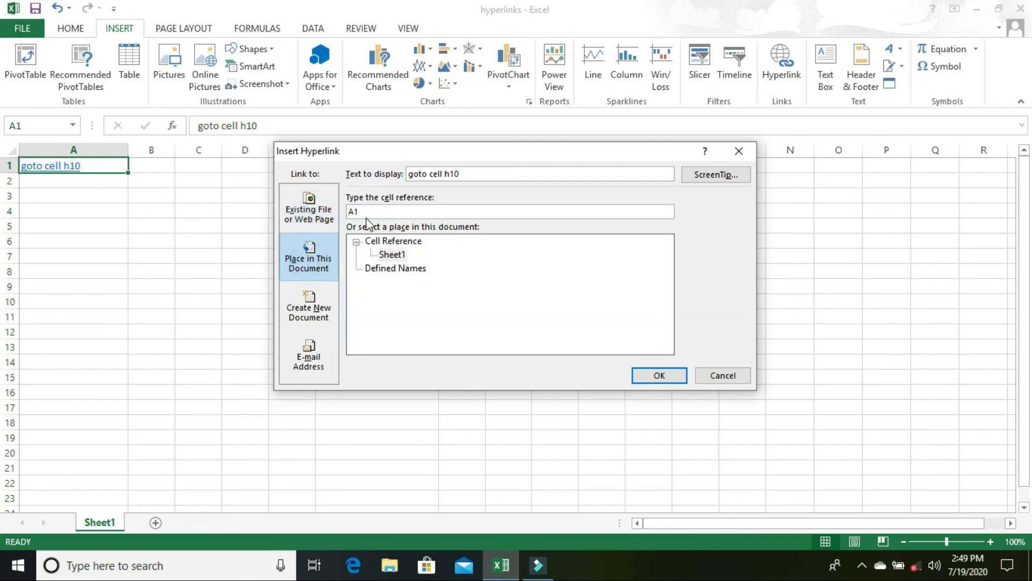
{"action": "left_click_drag", "start_coordinate": [369, 214], "coordinate": [345, 213]}
{"action": "left_click", "coordinate": [664, 374]}
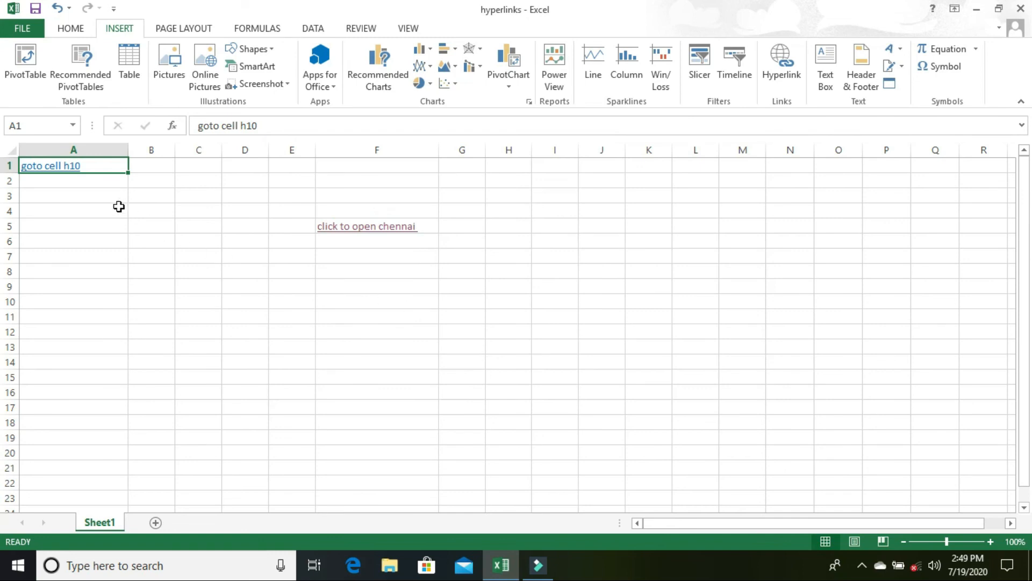
{"action": "left_click", "coordinate": [62, 173]}
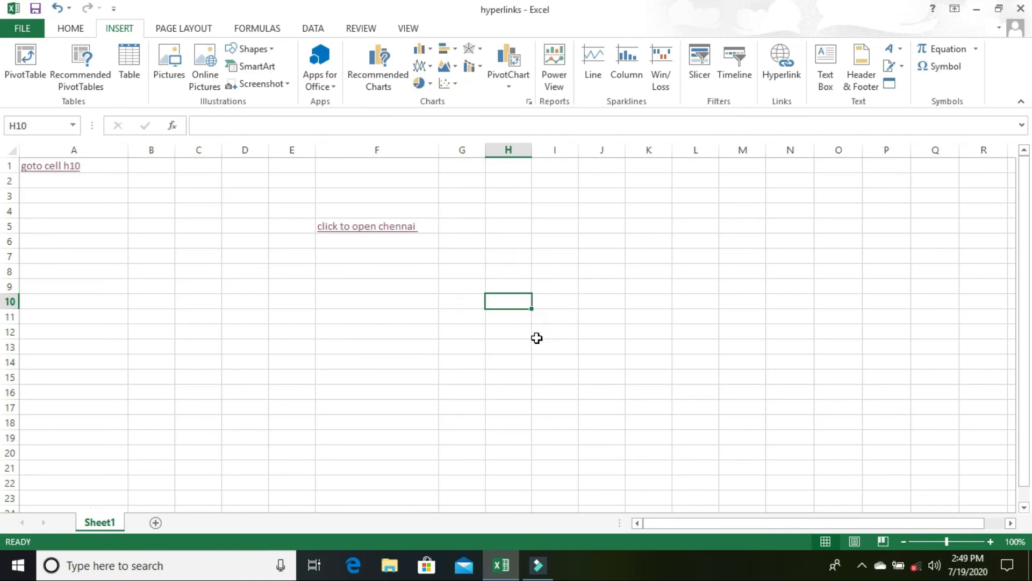
{"action": "key", "text": "alt"}
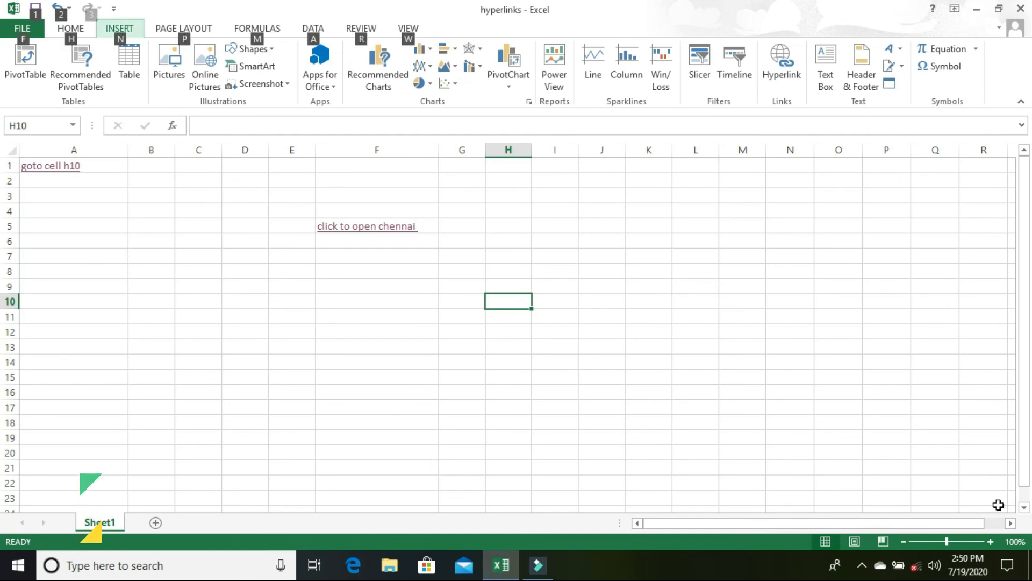